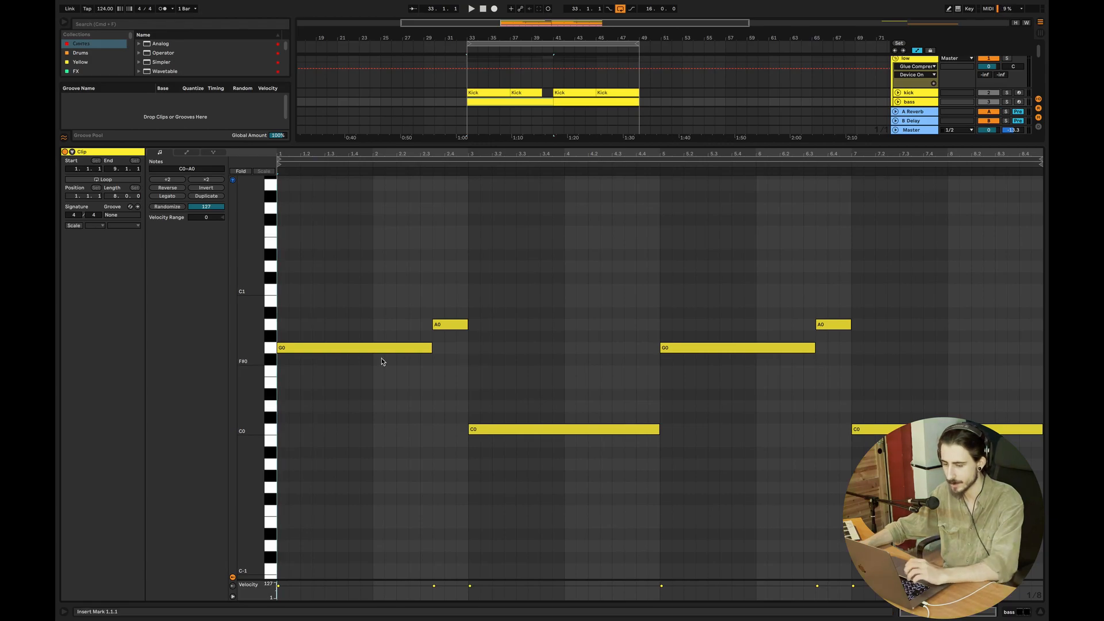
Audition the G0, A0 and C0 notes in the first half of the bass clip
click(361, 348)
click(457, 326)
click(500, 430)
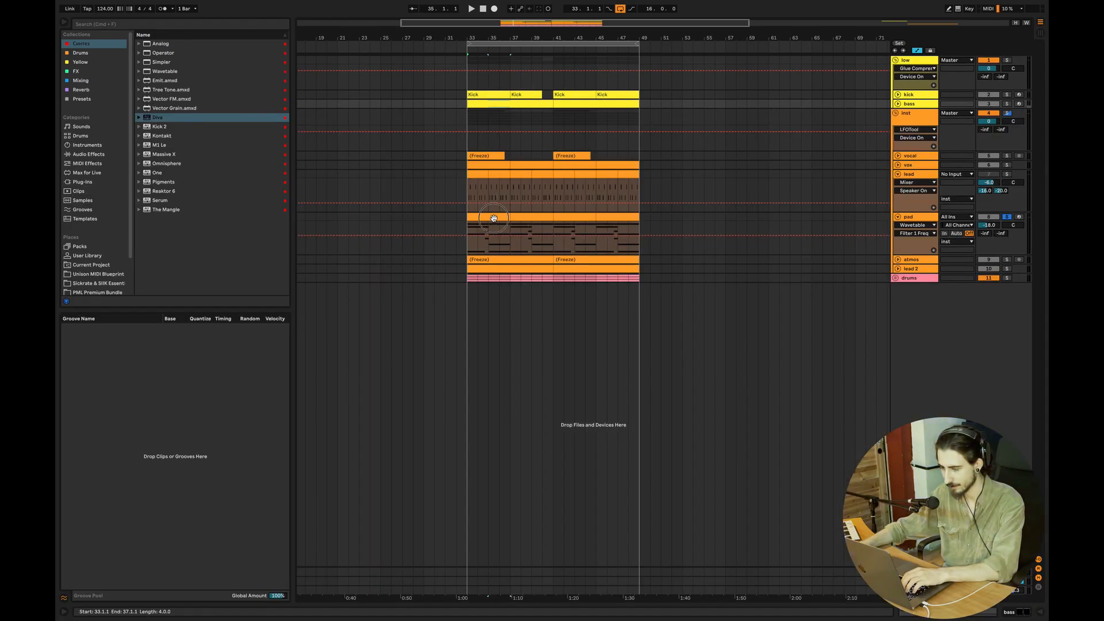
Open the first pad clip and audition the G2 and C3 notes of its first chord
double_click(498, 223)
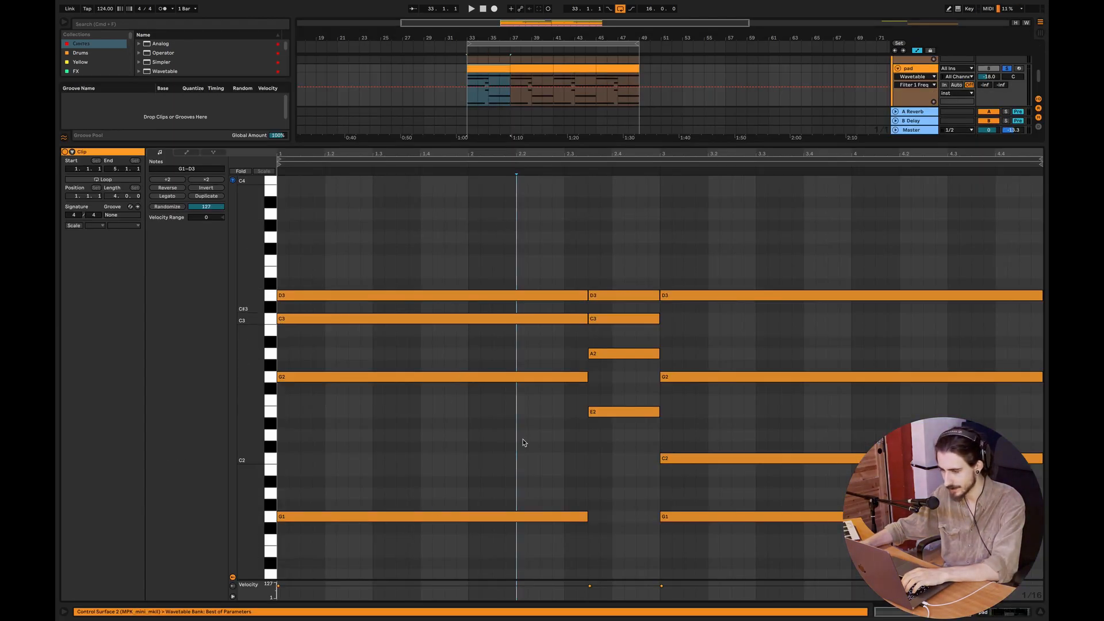
drag(348, 547, 355, 293)
click(342, 445)
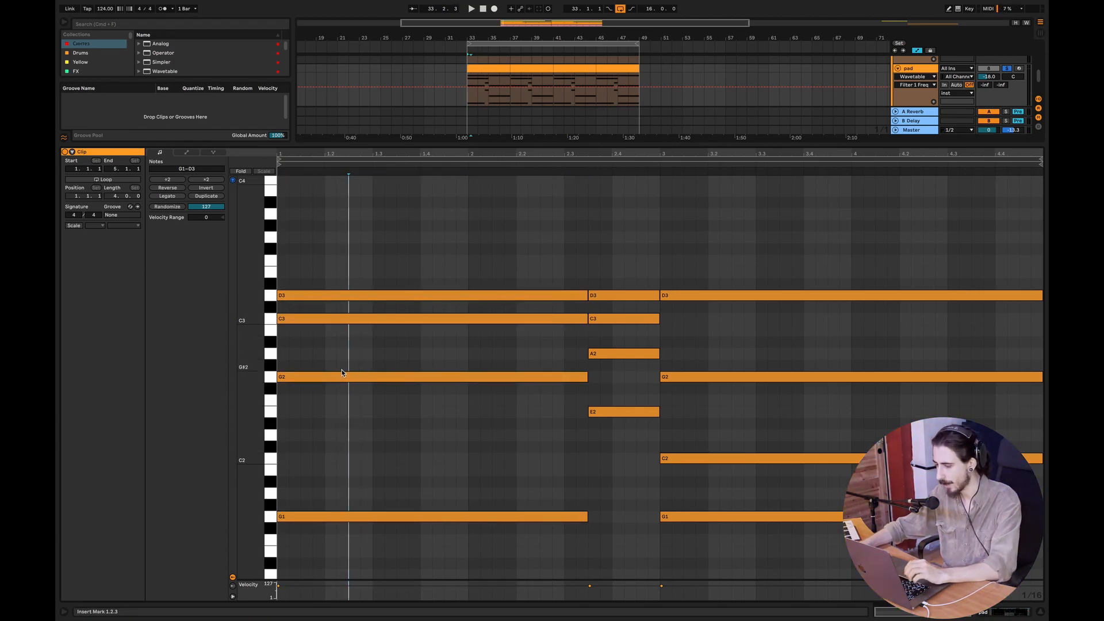
click(268, 377)
click(270, 320)
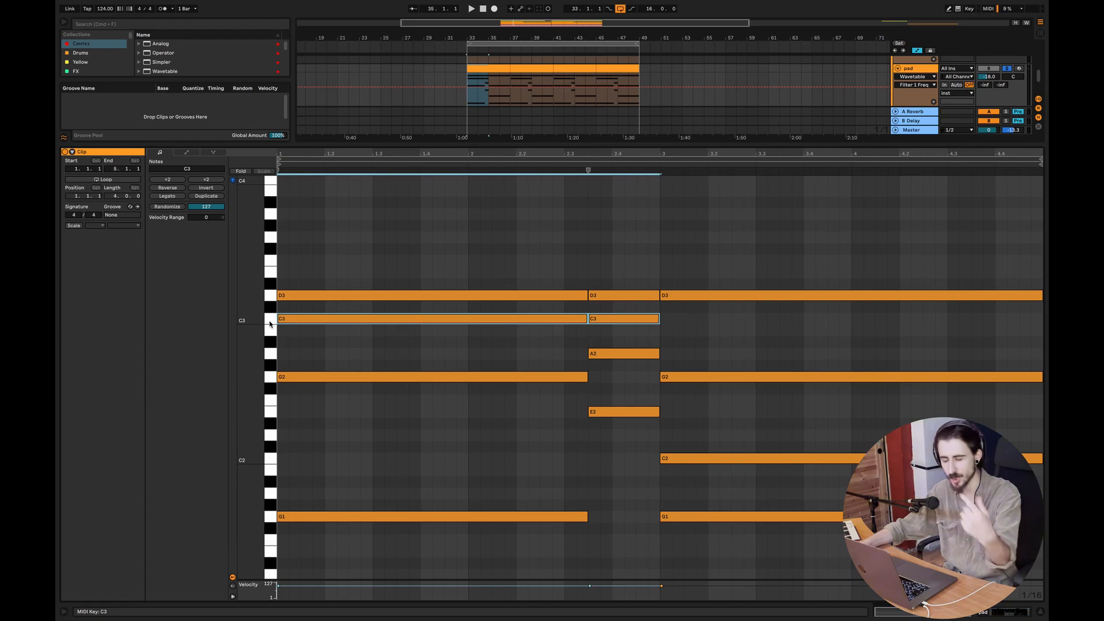
click(338, 377)
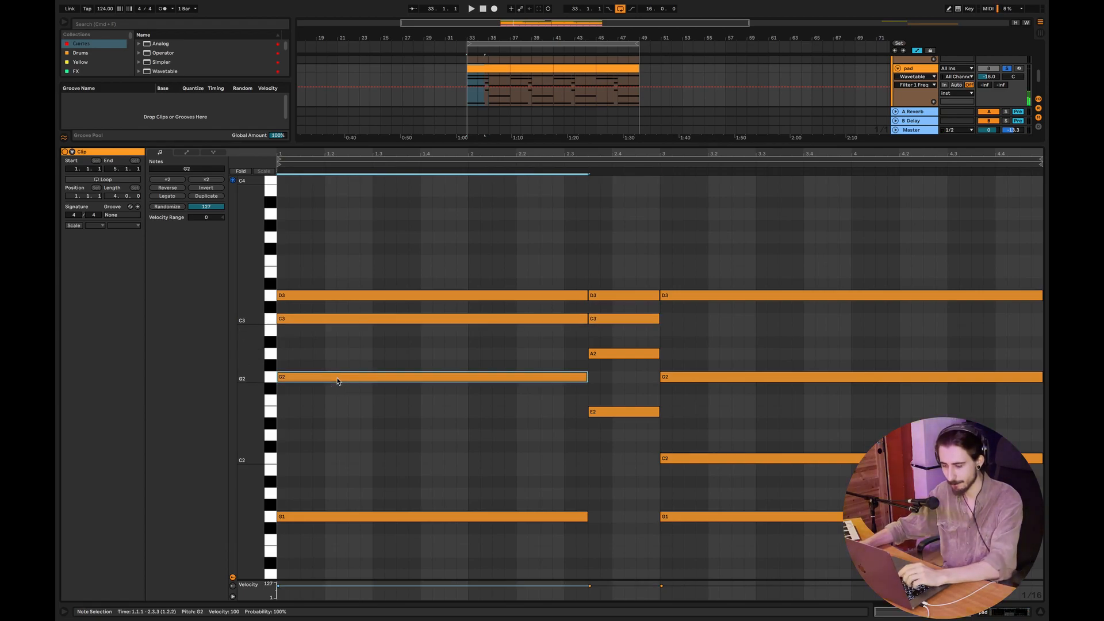
shift+click(321, 320)
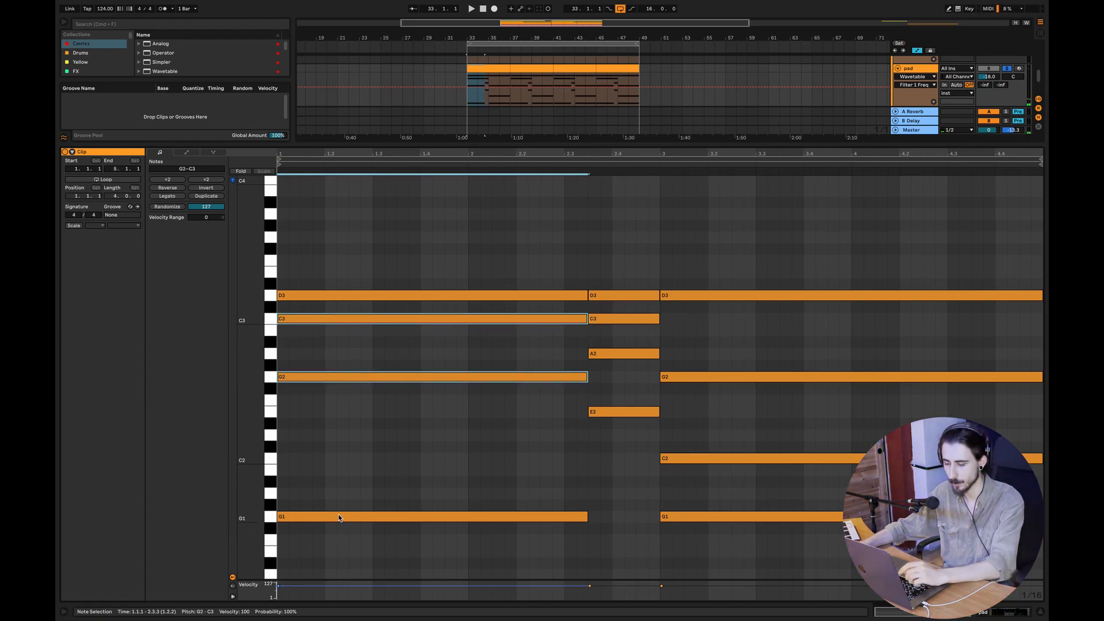
Delete the G1 and D3 notes from the first pad chord and play back the remaining two notes
double_click(338, 515)
double_click(317, 294)
key(space)
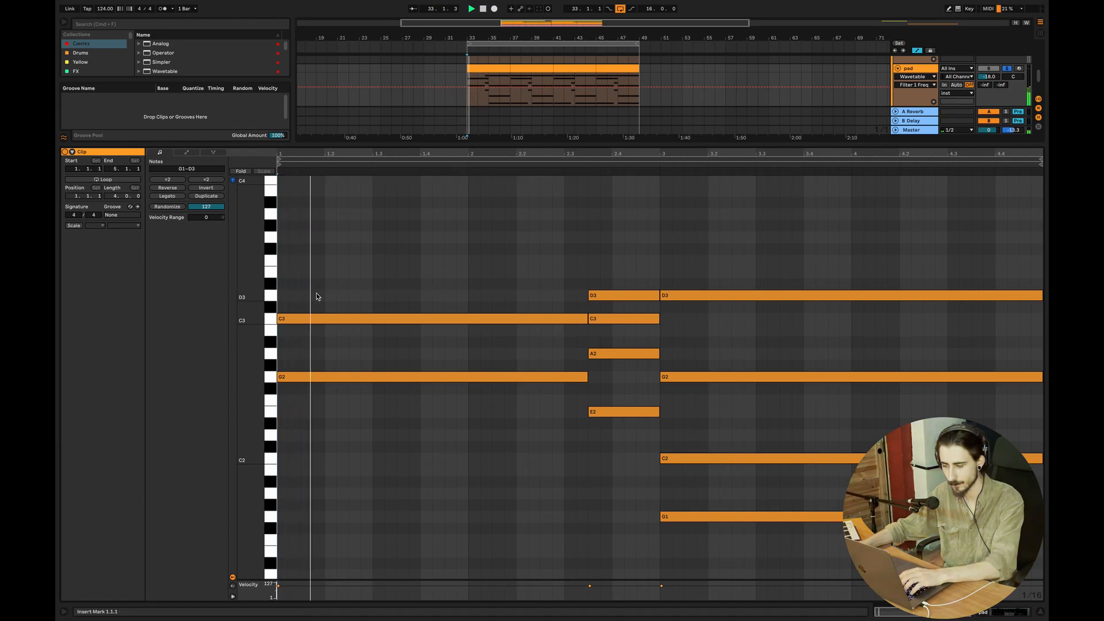
key(space)
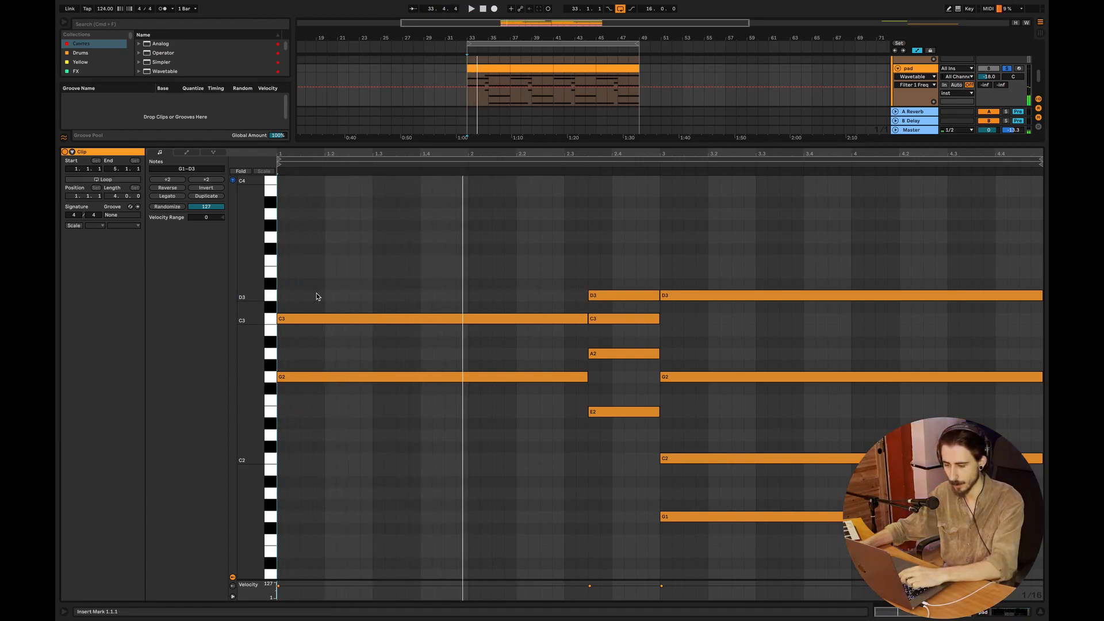
Undo the deletion of the D3 and G1 notes in the first pad chord
key(super+z)
click(307, 380)
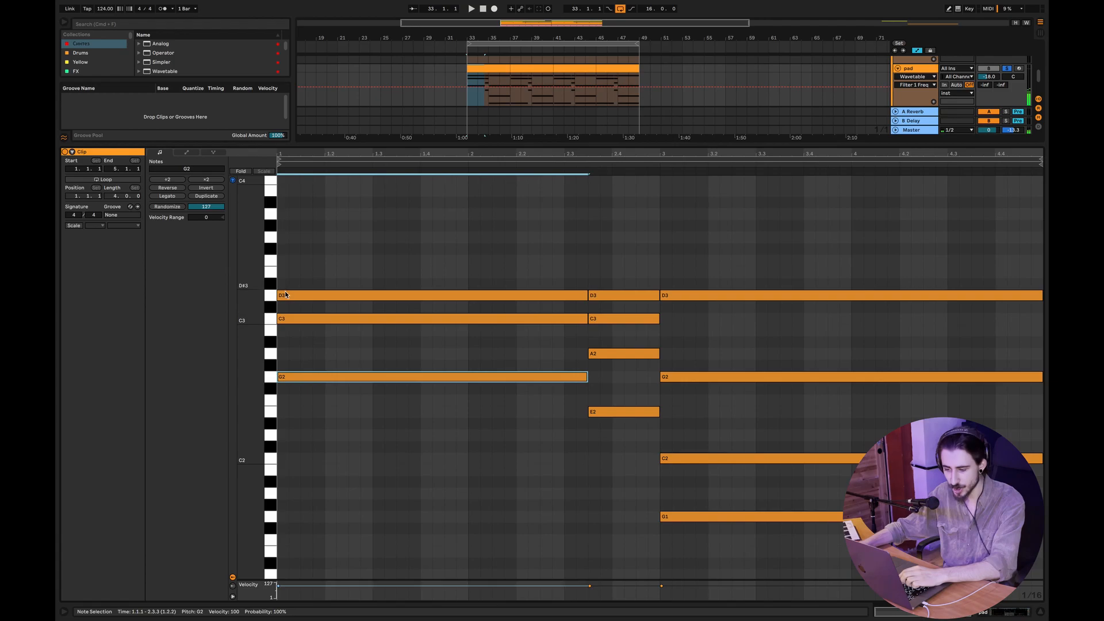
click(289, 295)
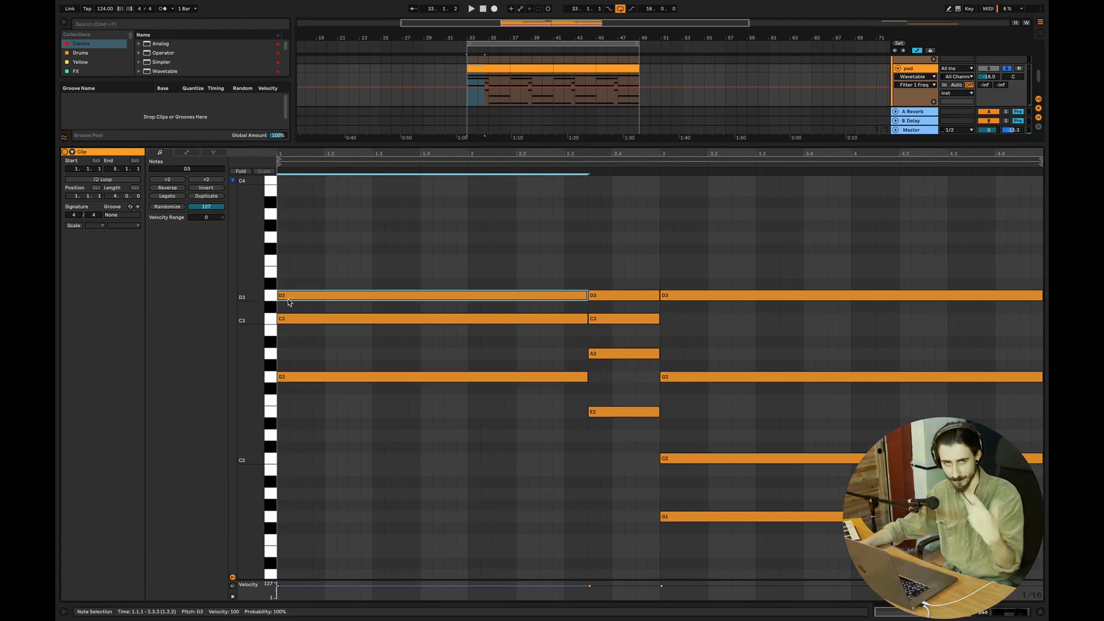
key(super+z)
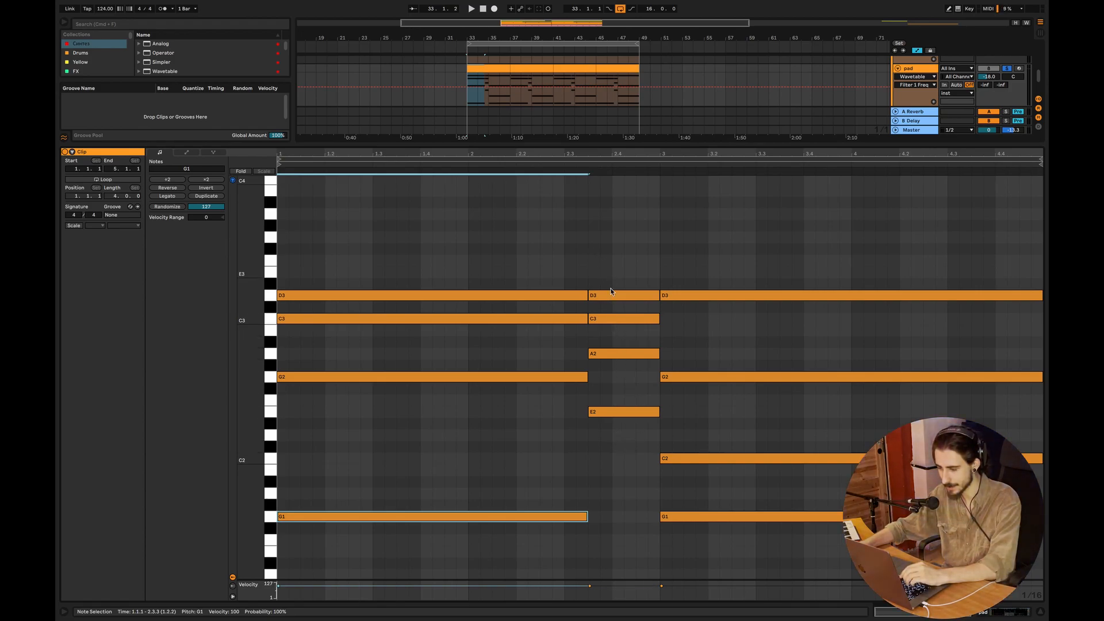
Audition the D3, C3, A2 and E2 notes of the second pad chord and play back the progression
drag(605, 248, 611, 325)
drag(614, 262, 608, 327)
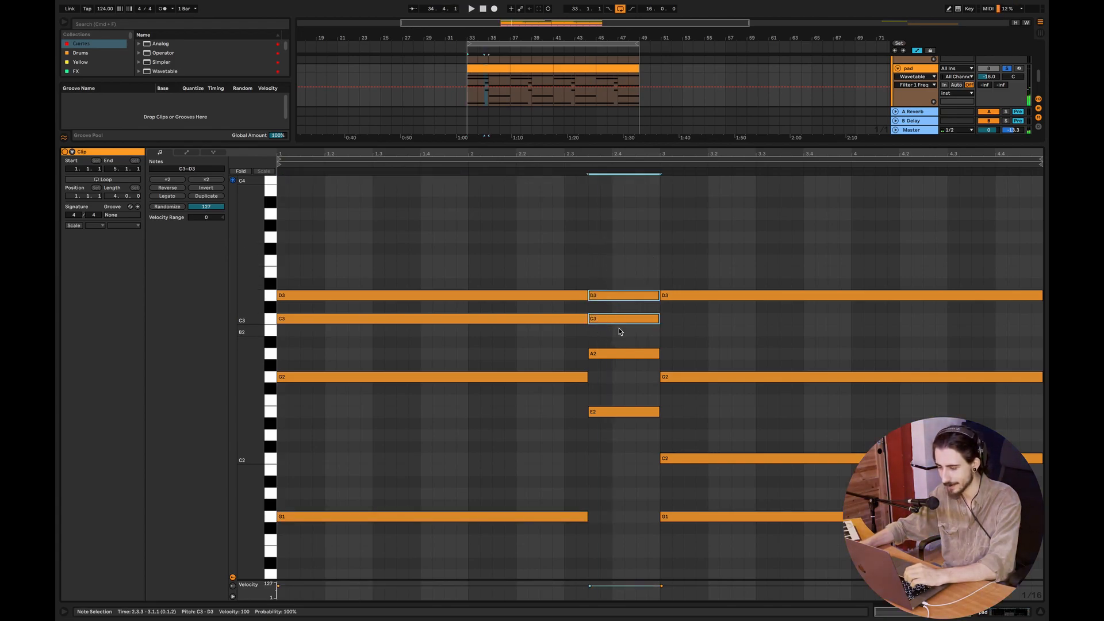
click(612, 353)
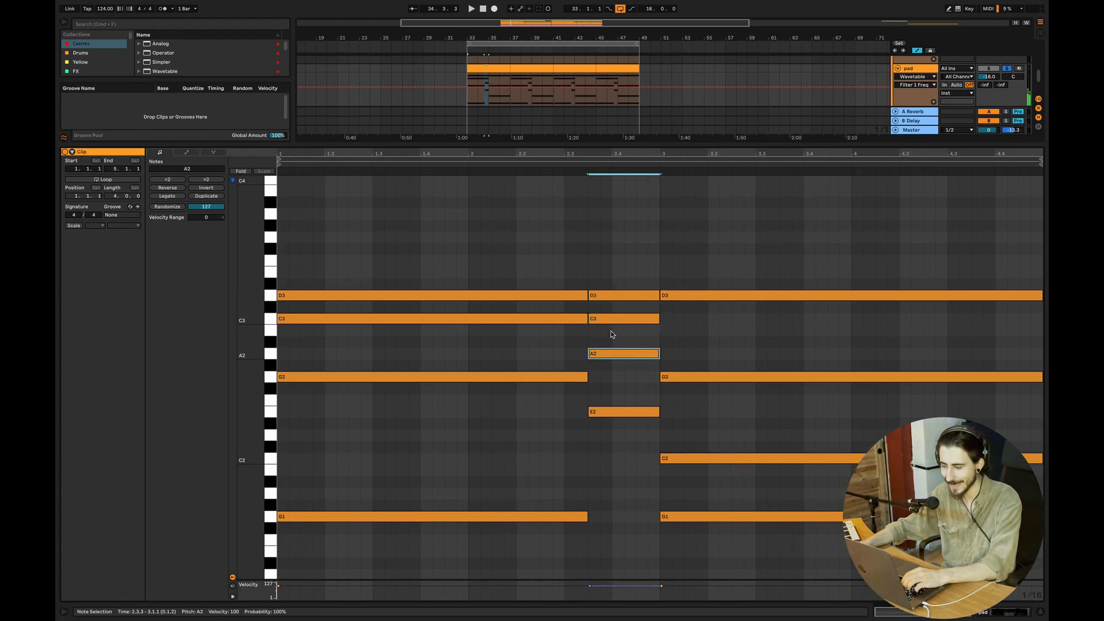
click(613, 296)
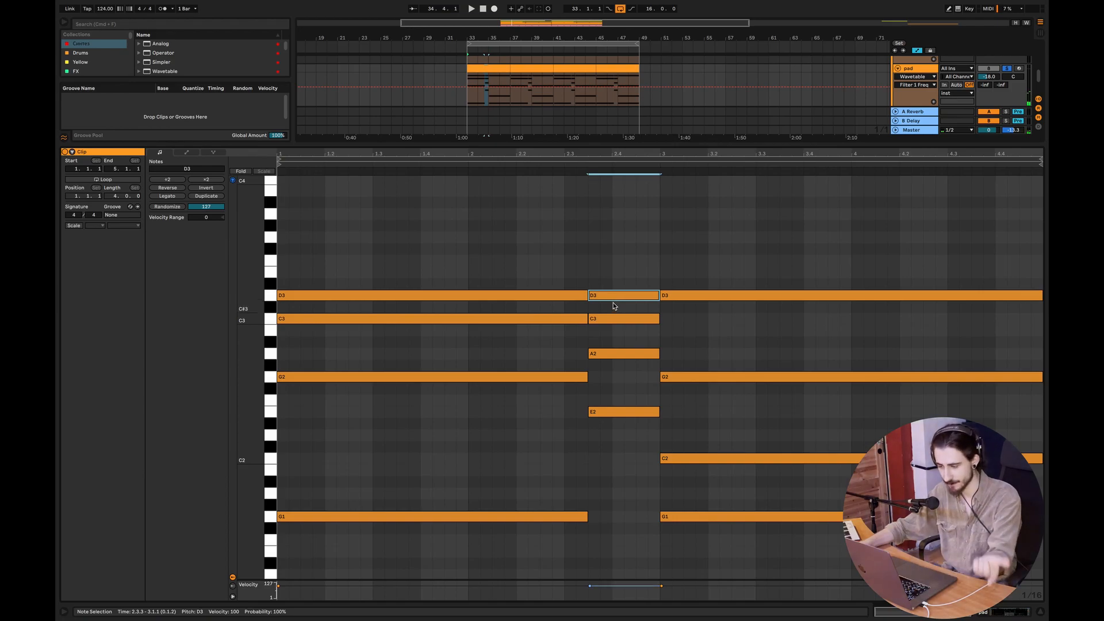
click(608, 354)
click(599, 414)
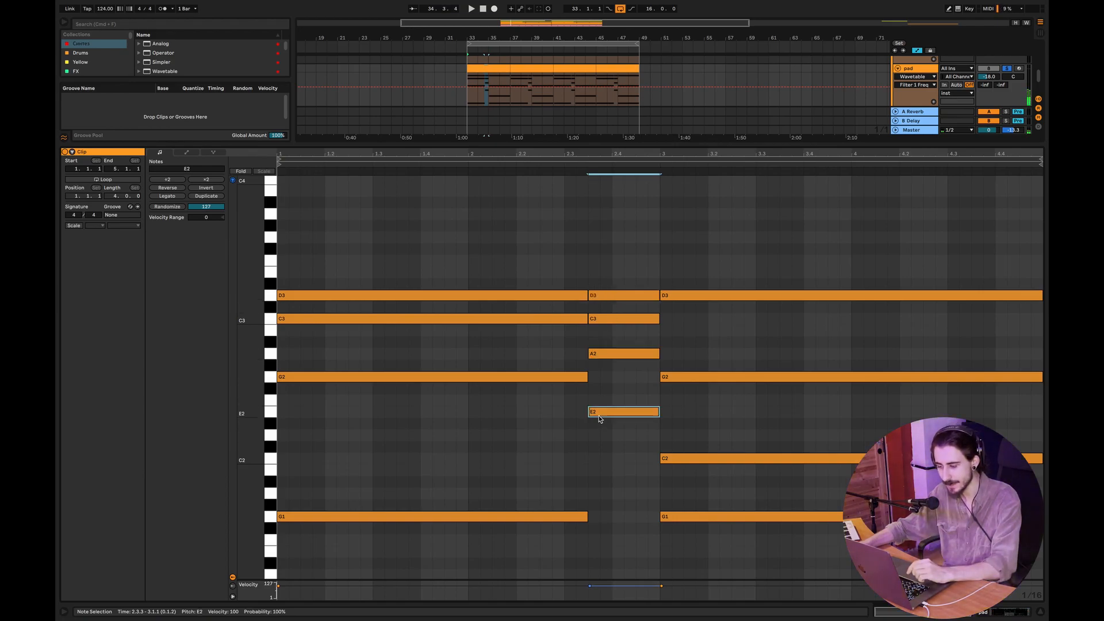
key(space)
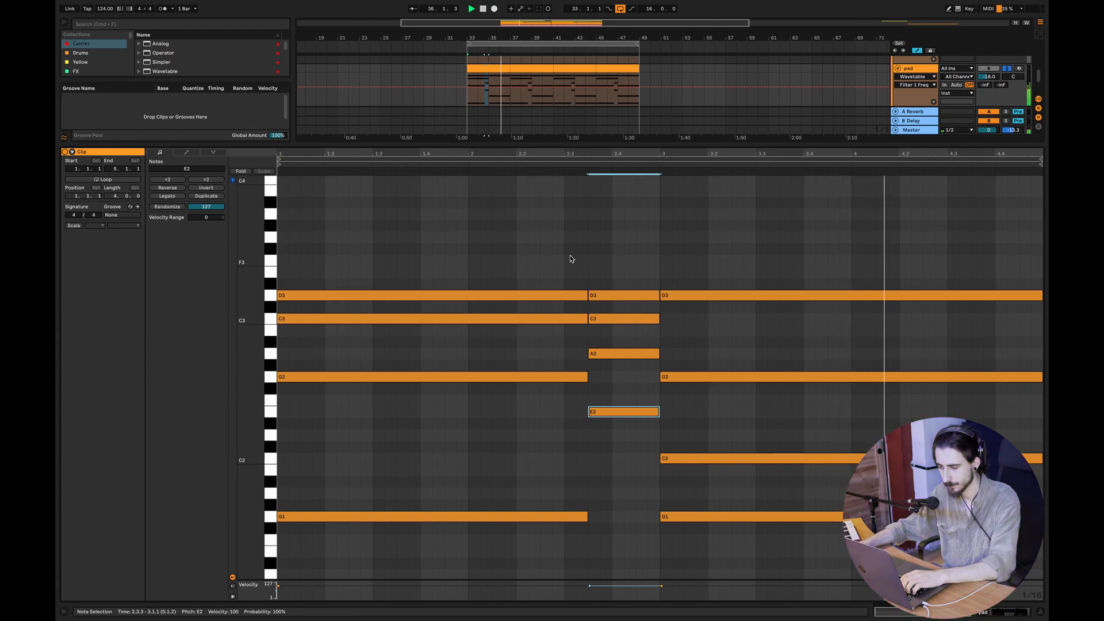
key(space)
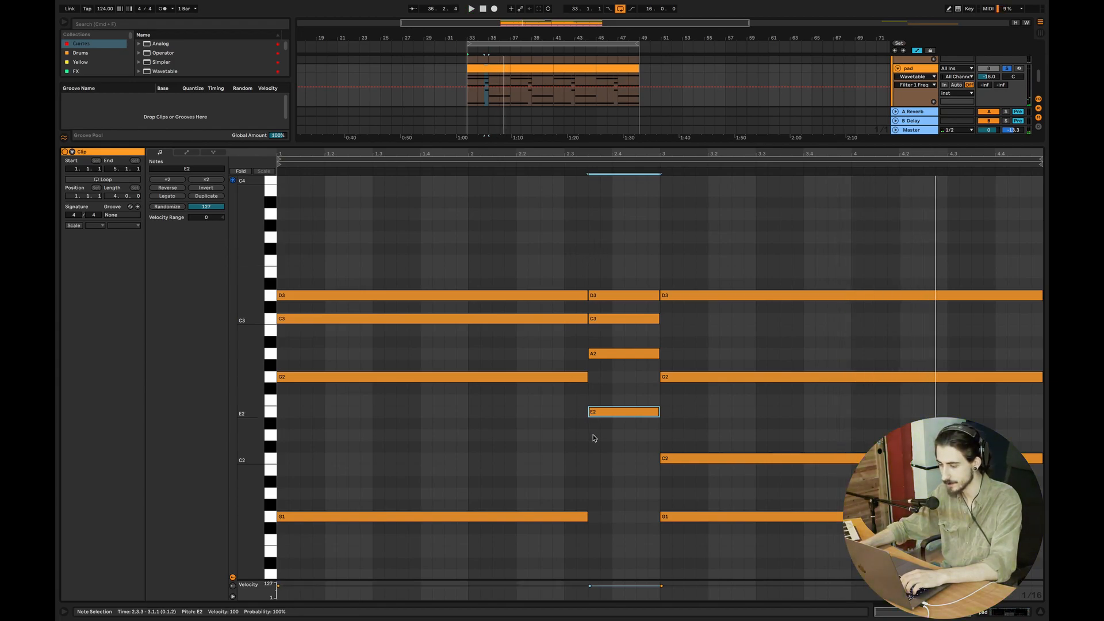
Highlight all the notes of the third pad chord to examine its voicing, and clear the selection
click(625, 471)
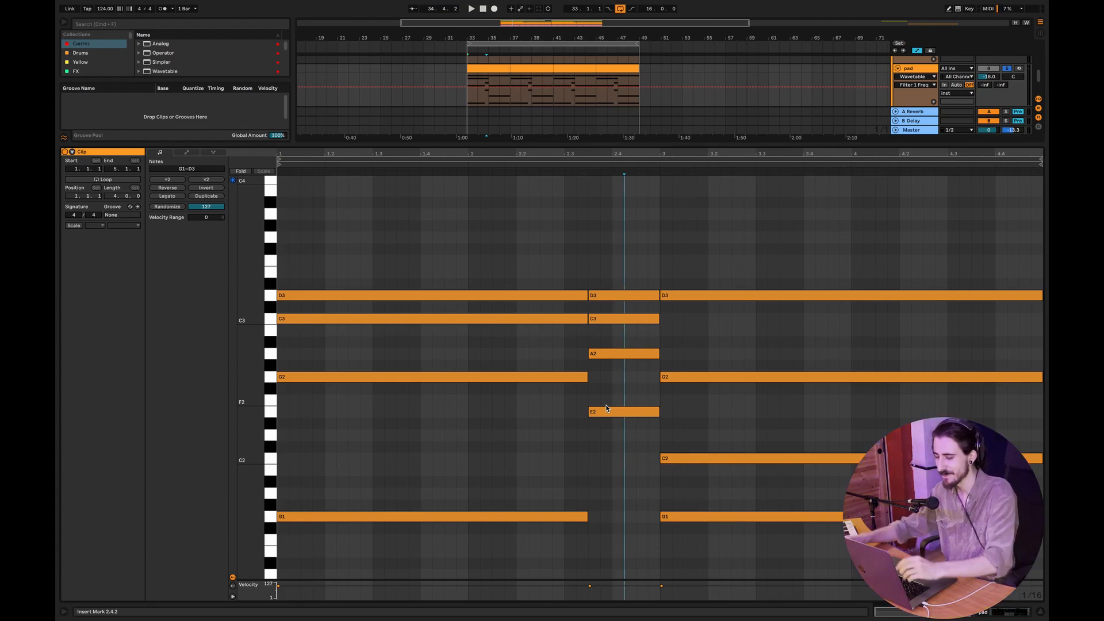
drag(755, 228, 754, 547)
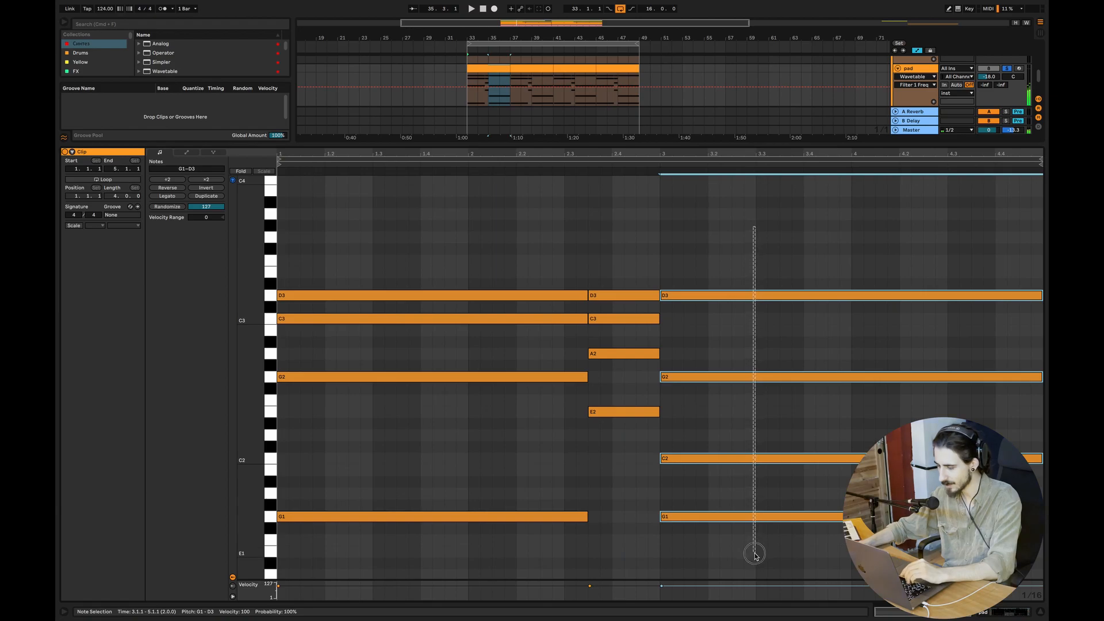
drag(747, 222, 735, 567)
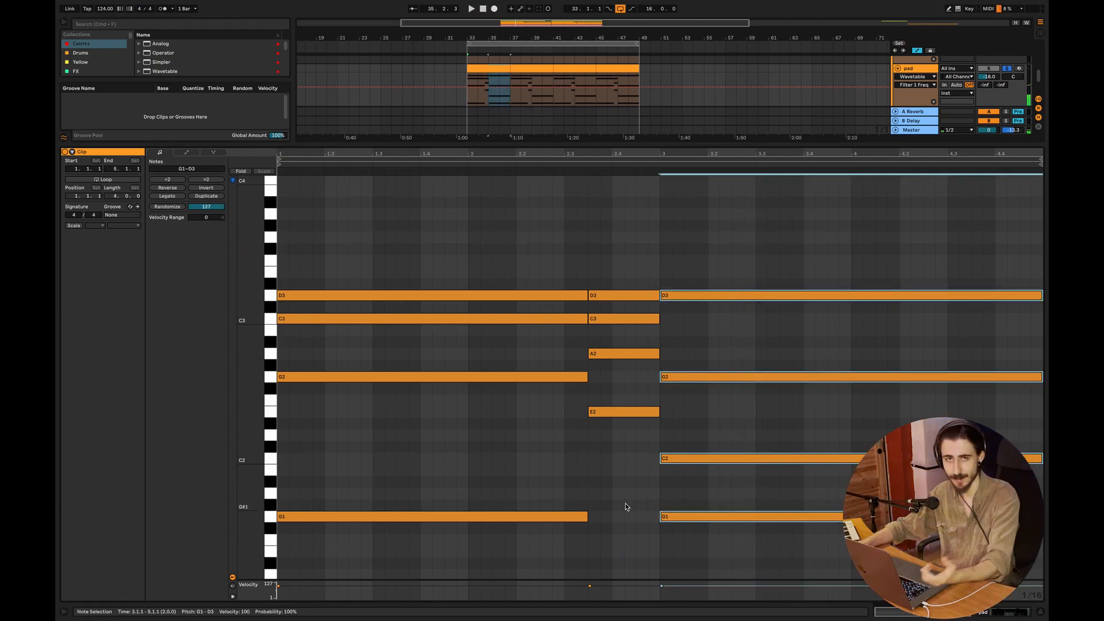
click(604, 468)
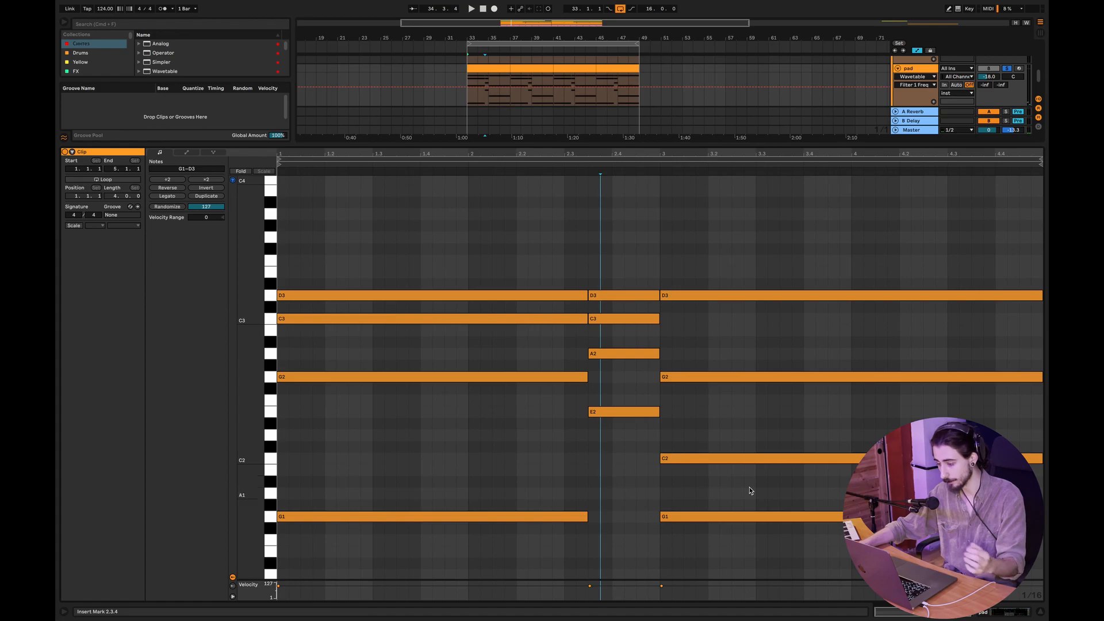
Try the third pad chord's C2 note an octave higher at C3, move it back to C2 and play the chord
click(734, 460)
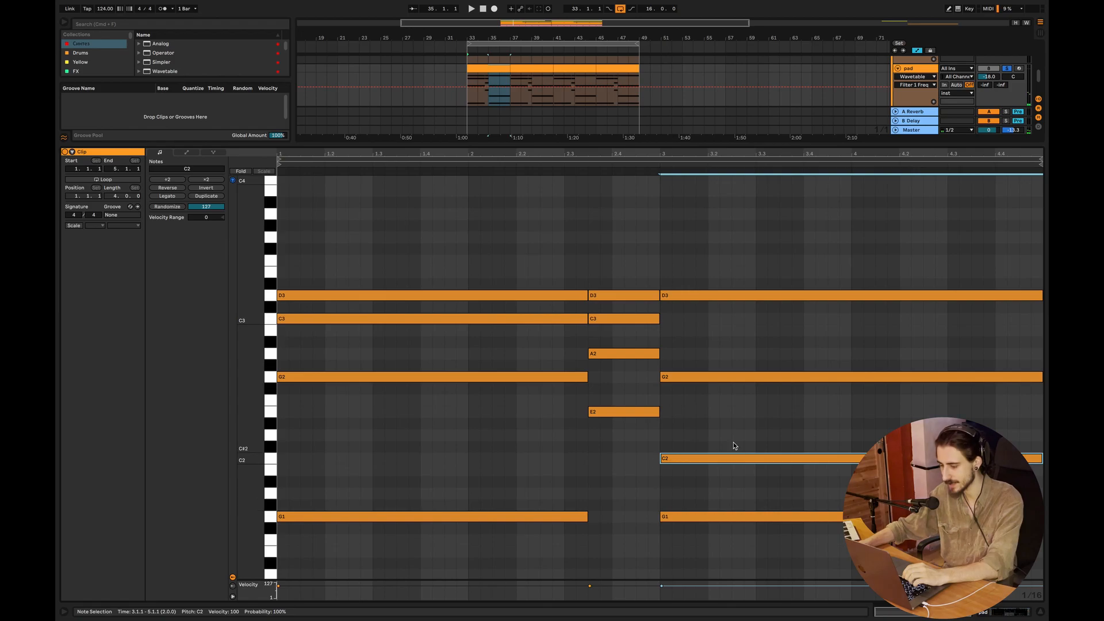
key(shift+Up)
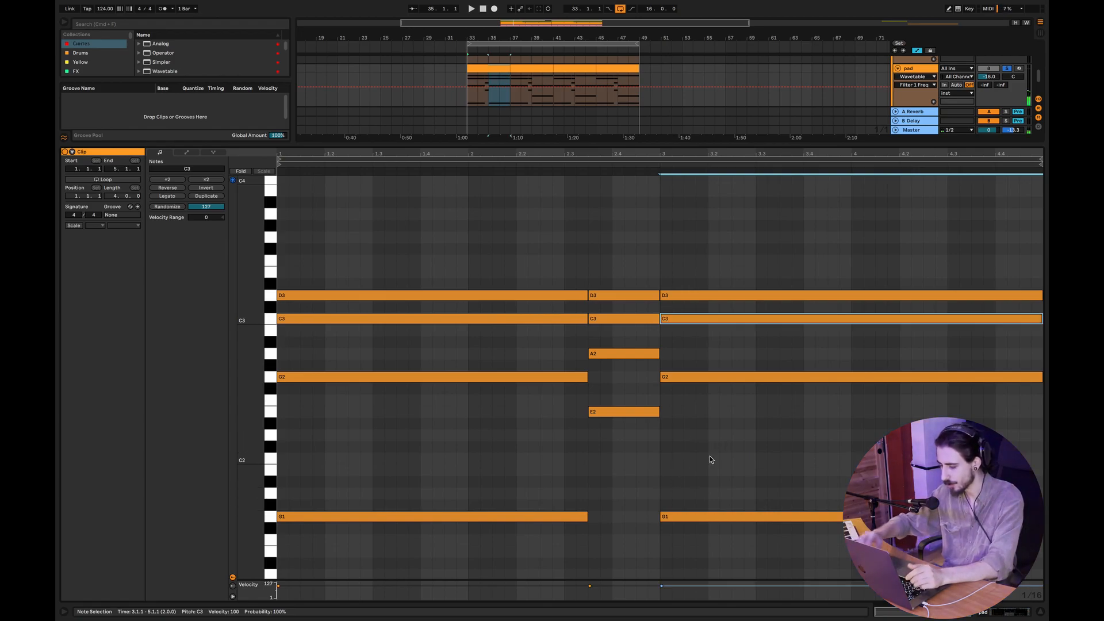
key(shift+Down)
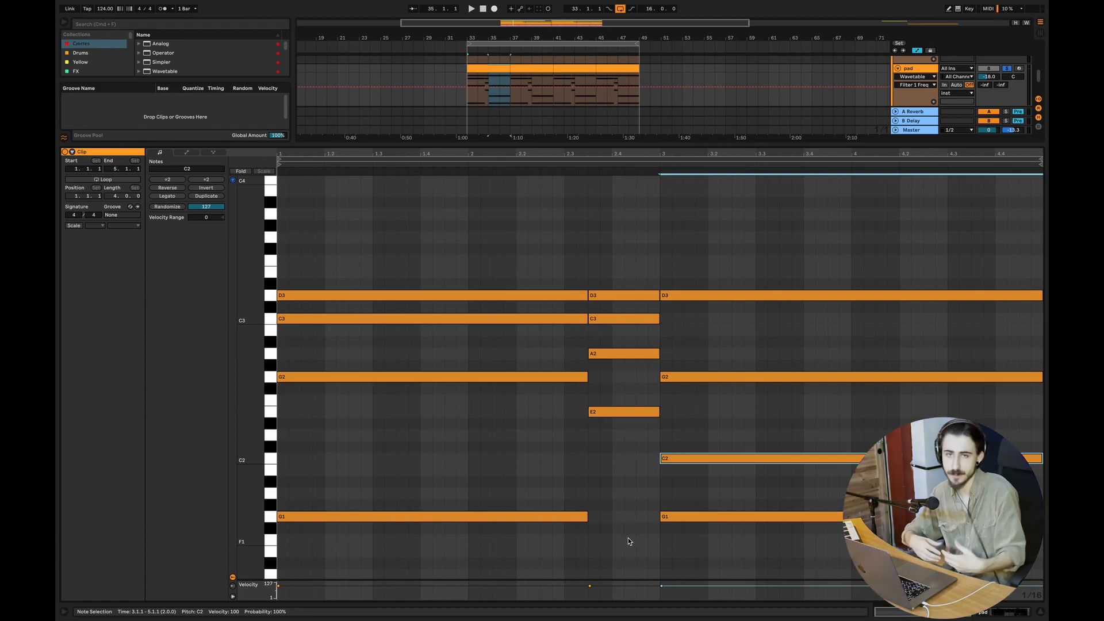
key(space)
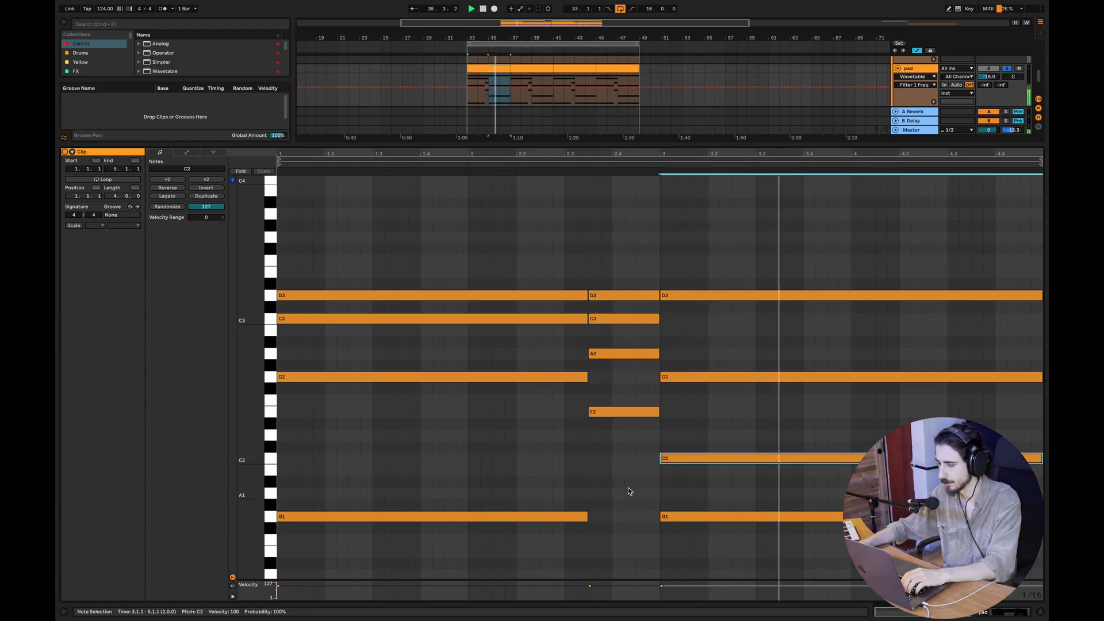
key(space)
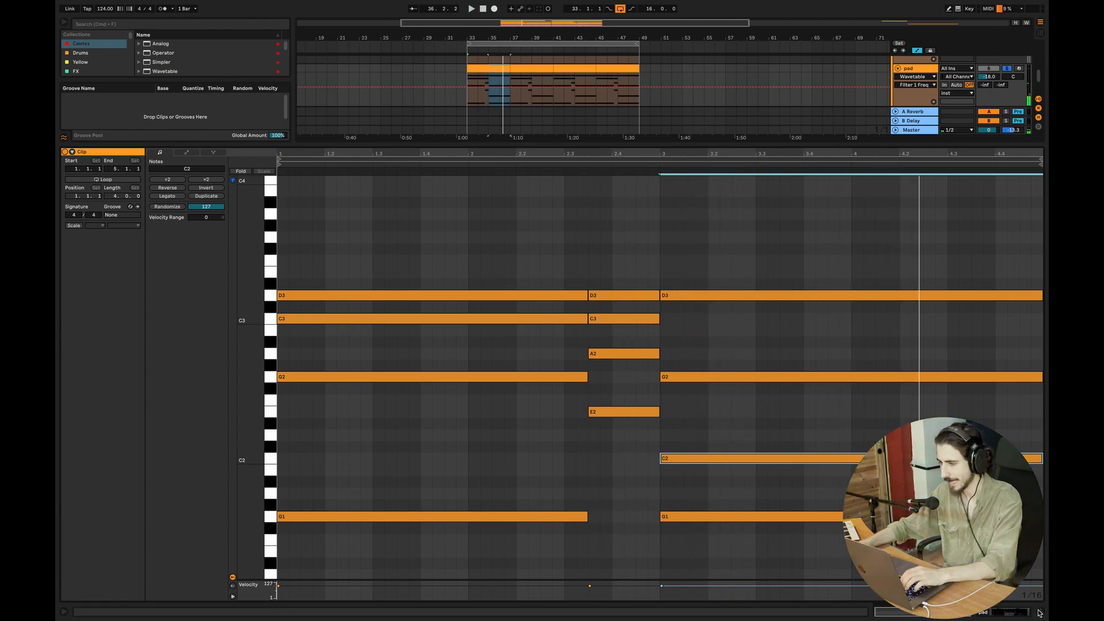
Close the clip editor, solo the low group alongside the pad and start playback
key(shift+Tab)
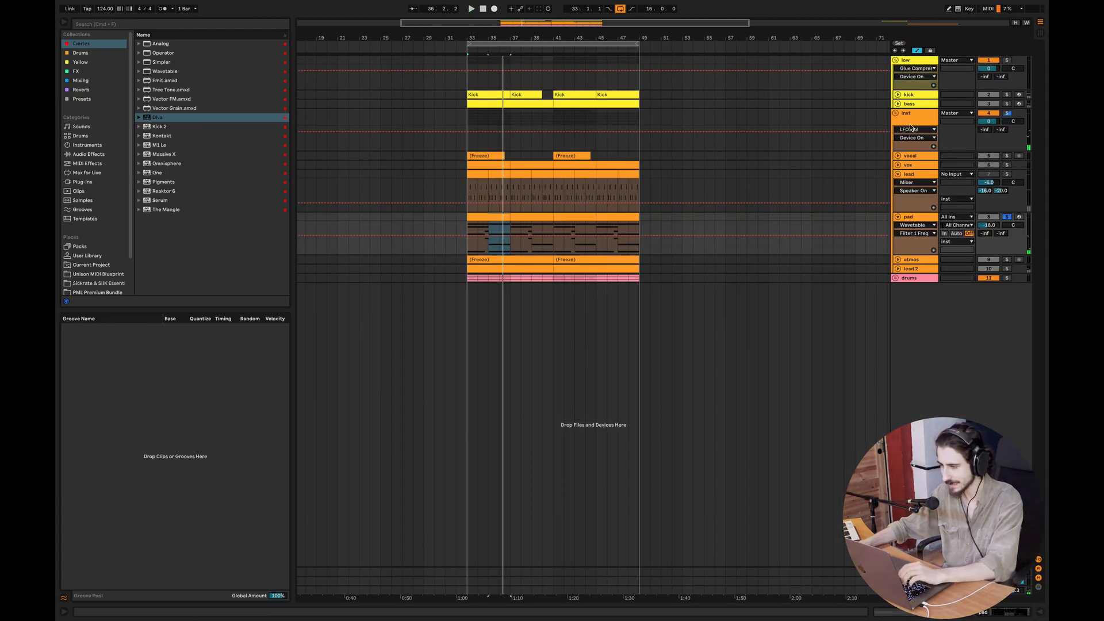
click(1008, 60)
key(space)
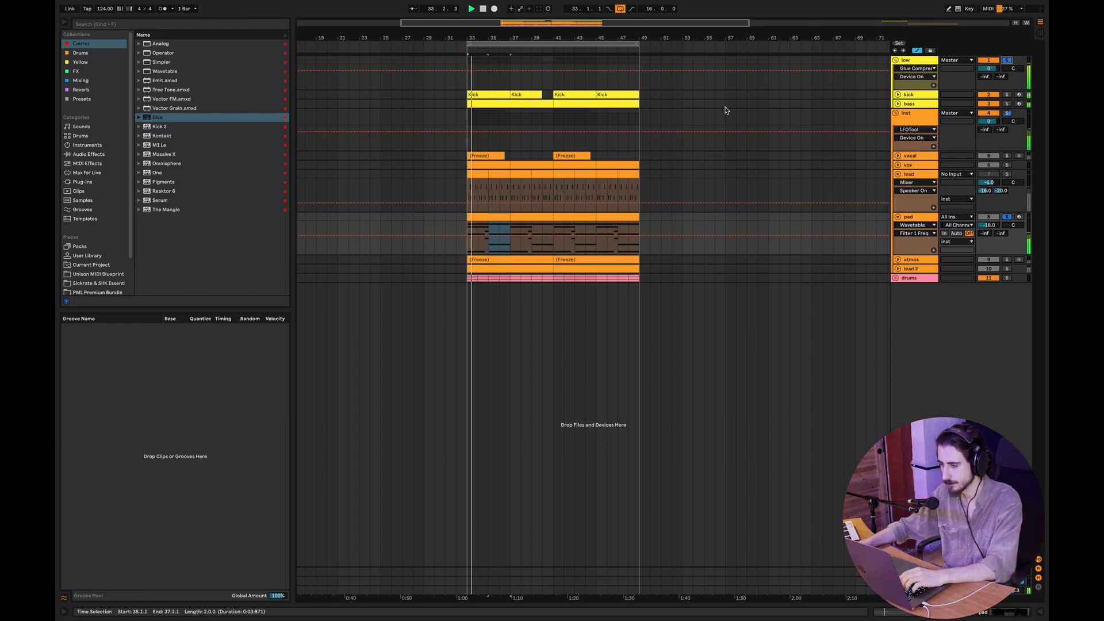
Open the first bass clip during playback, stop playback and audition its C0 note
double_click(493, 103)
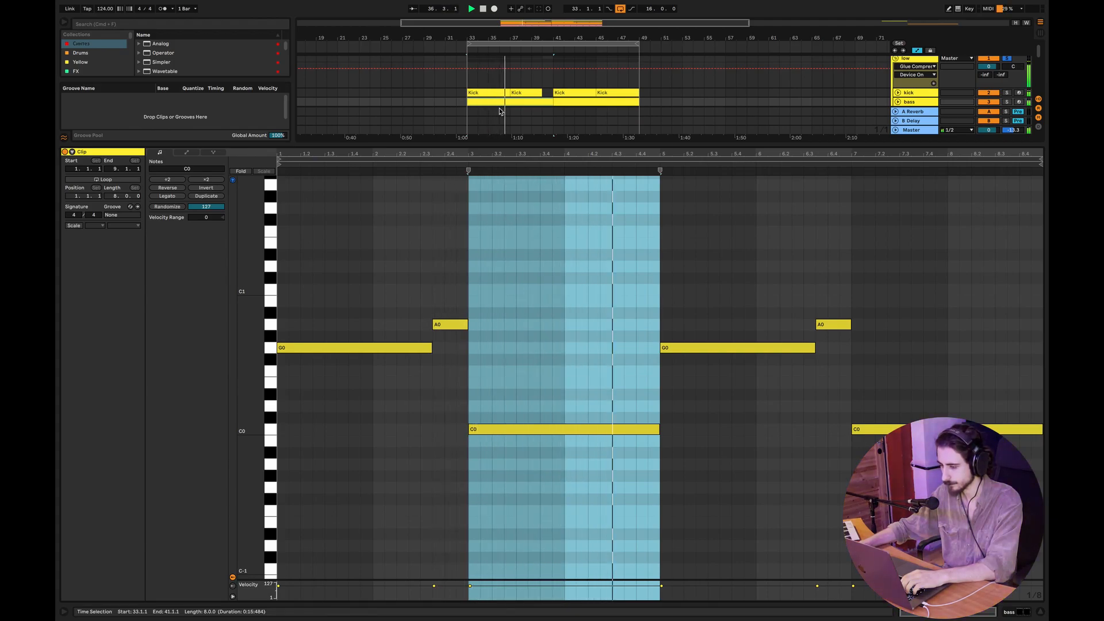
click(719, 253)
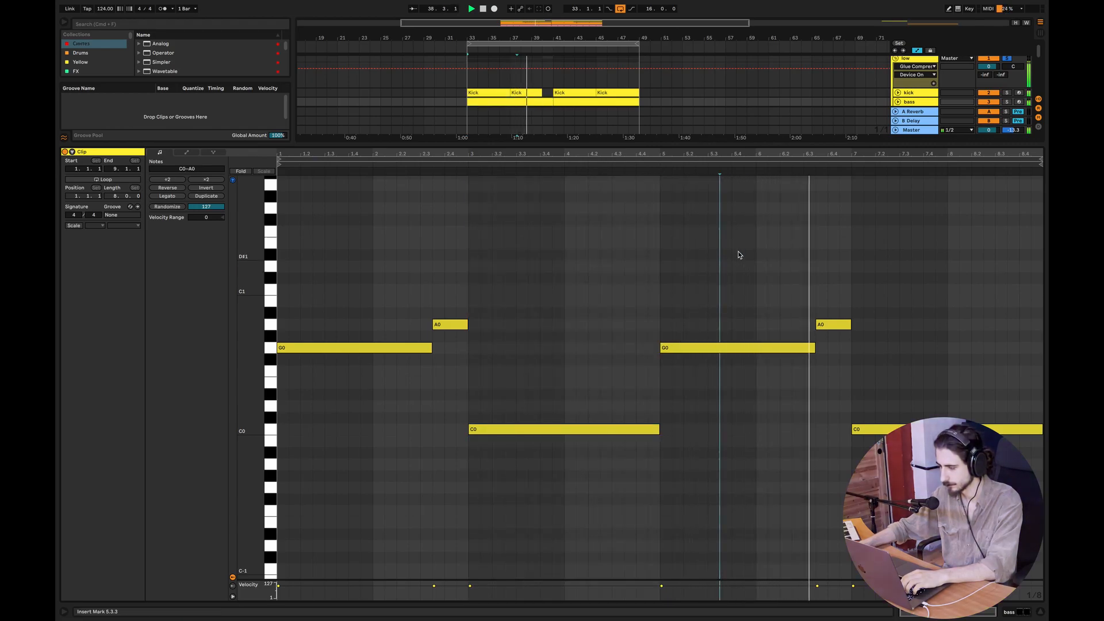
key(space)
click(509, 428)
Reopen the first pad clip, transpose the third chord's C2 note up an octave to C3 and close the clip editor
click(1040, 612)
double_click(532, 237)
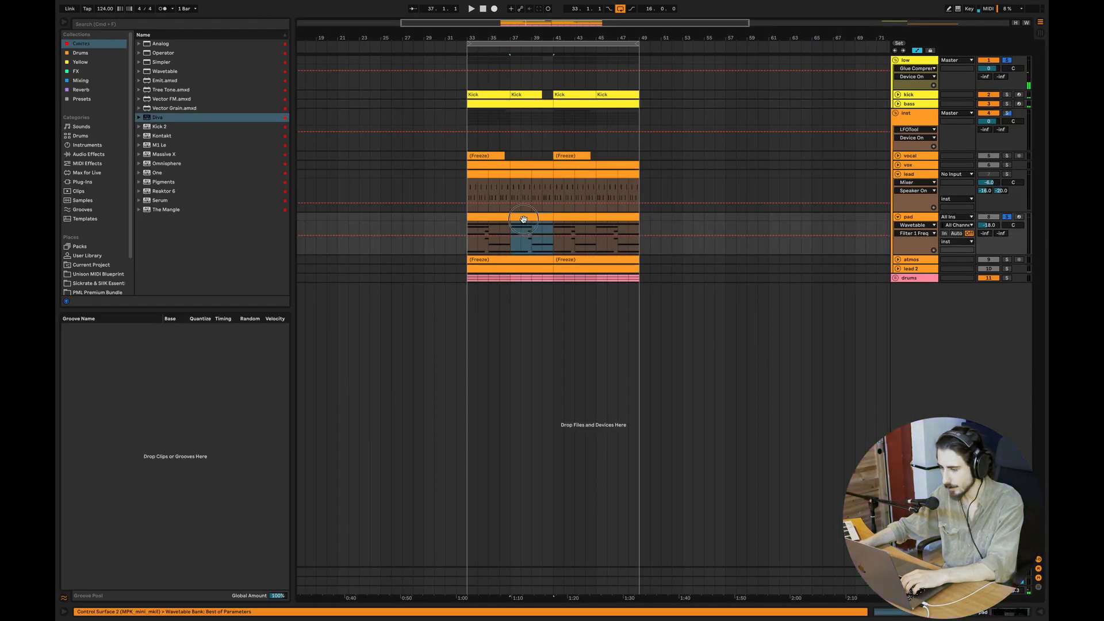
click(1041, 613)
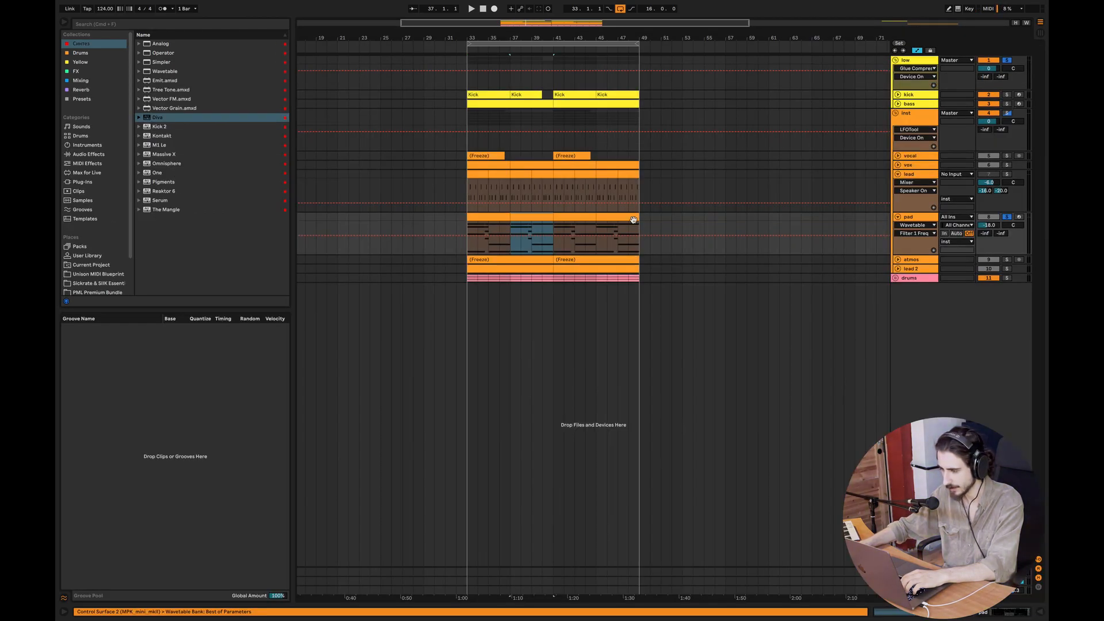
double_click(498, 218)
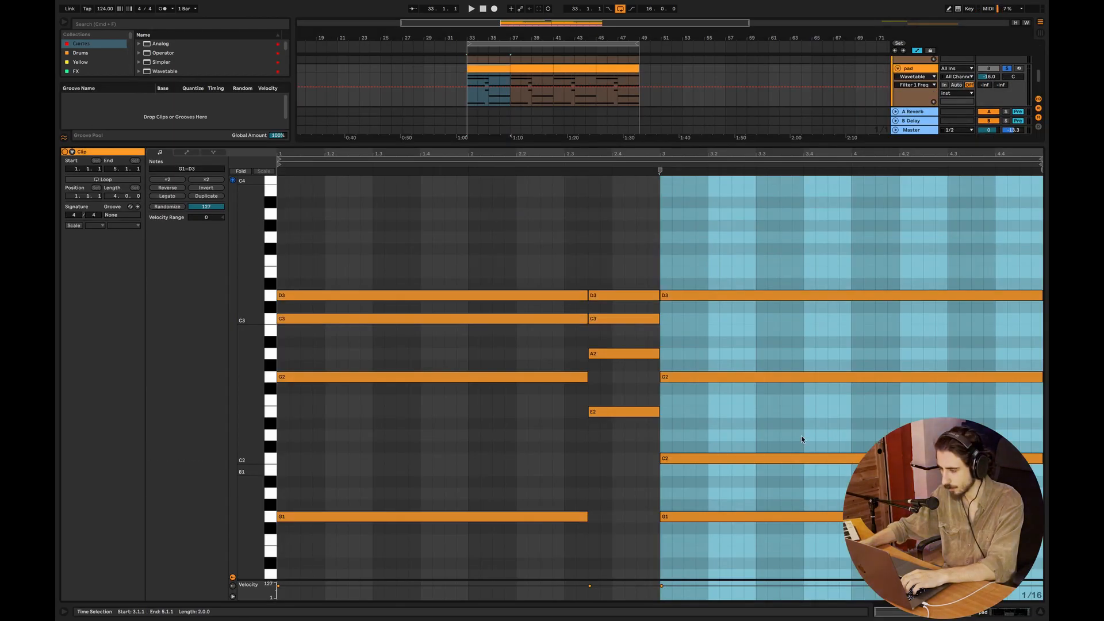
click(695, 459)
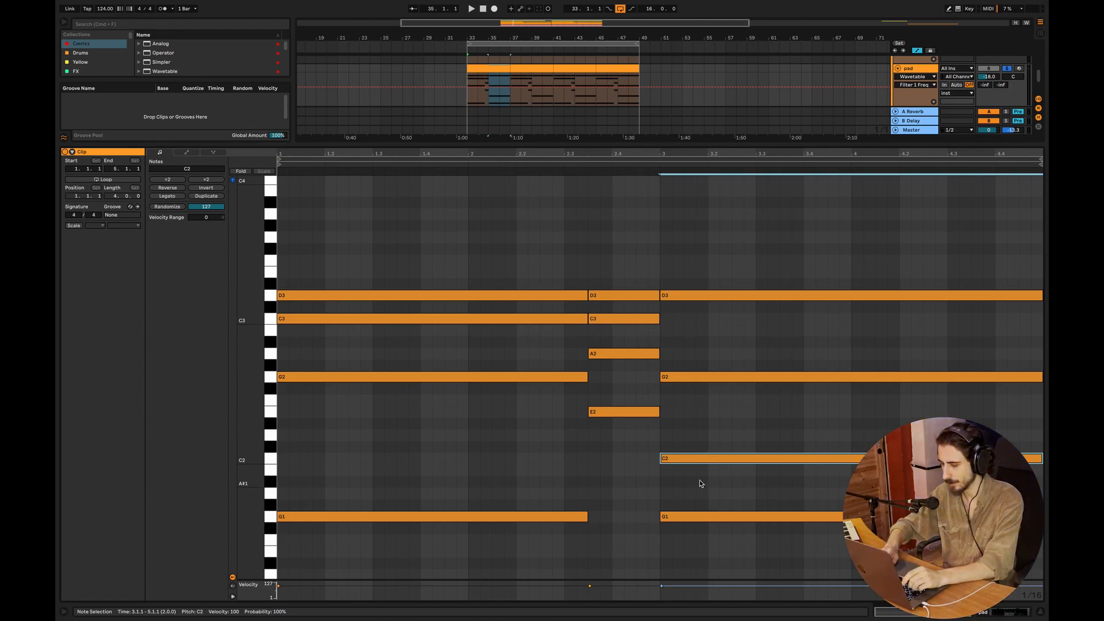
key(shift+Up)
key(super+alt+l)
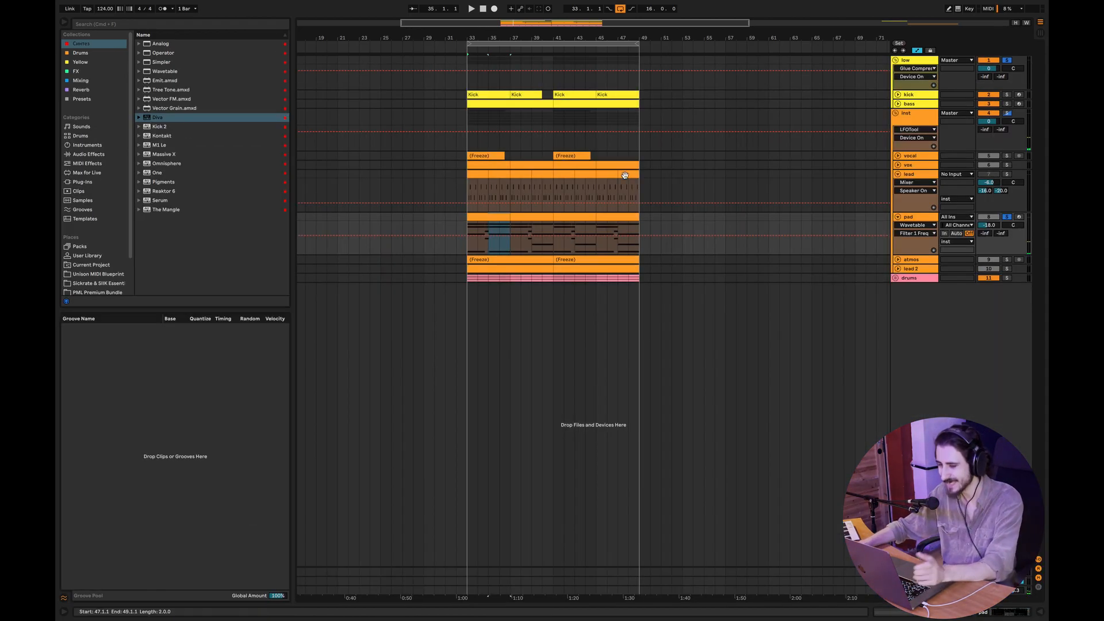
Play the pad with the low group, stop, move the third pad chord's C3 note down an octave to C2 and close the clip editor
click(478, 246)
key(space)
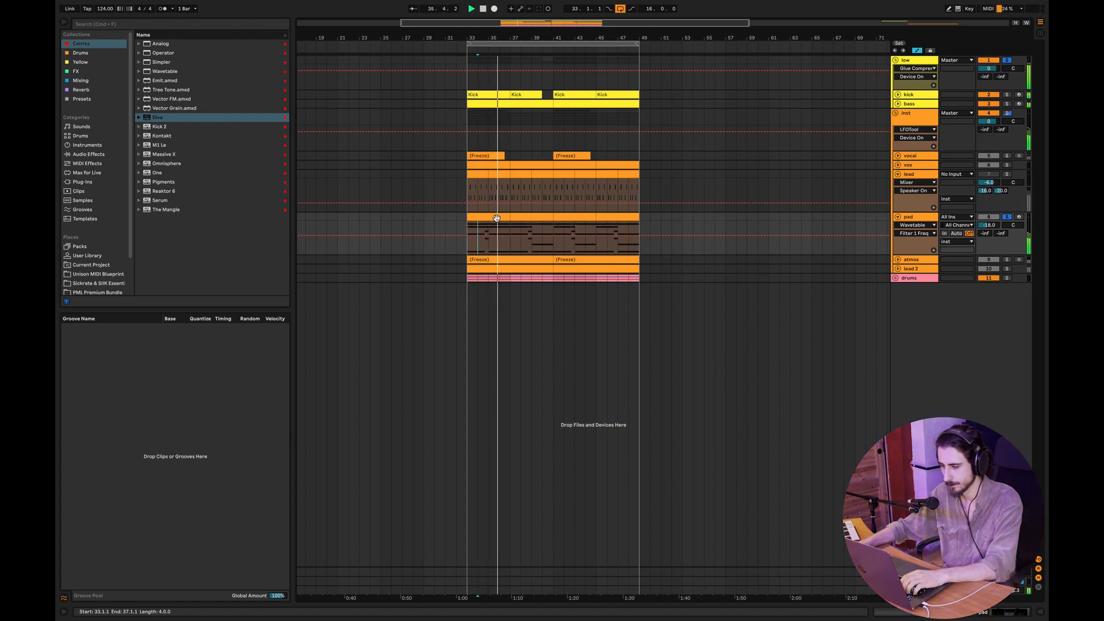
double_click(497, 218)
click(739, 323)
key(space)
key(shift+Down)
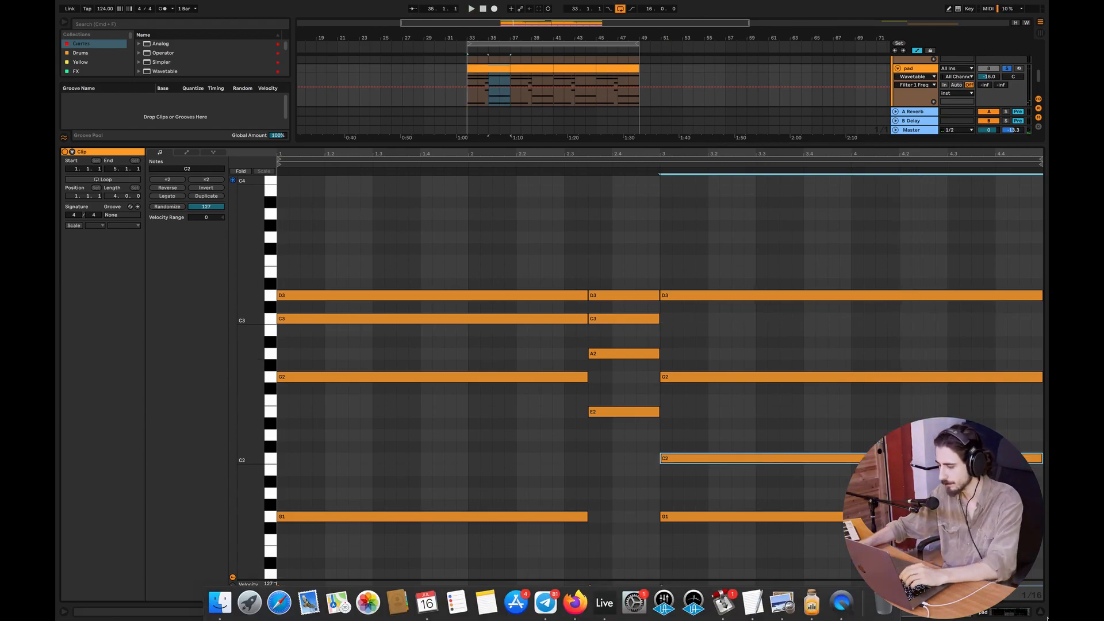
key(super+alt+l)
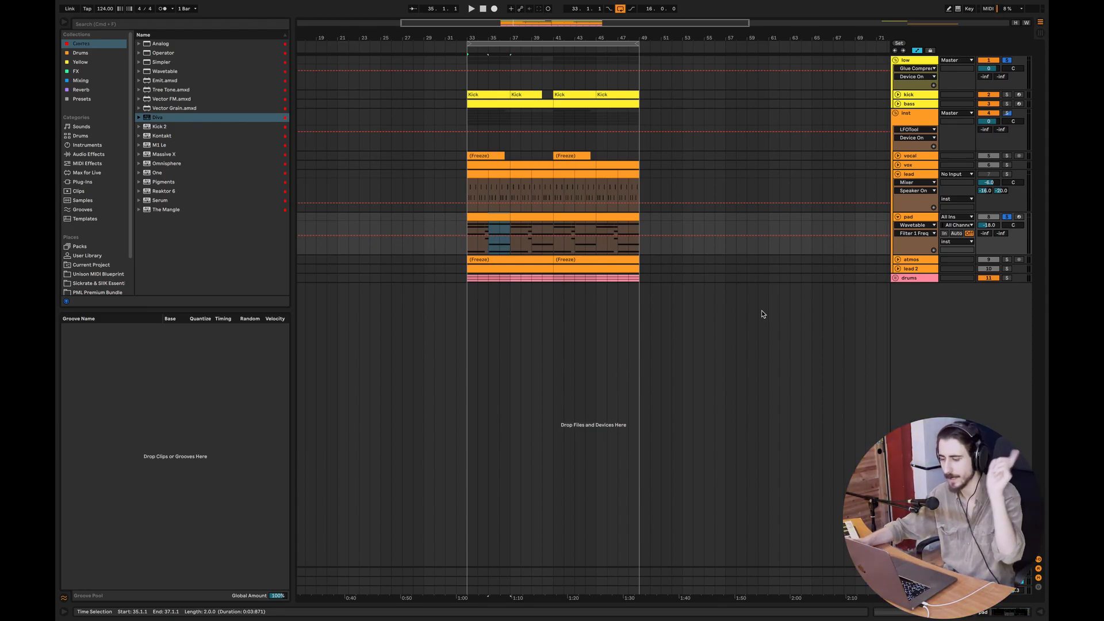
Unfold the bass track, examine the notes in its first clip and close the clip editor
click(467, 252)
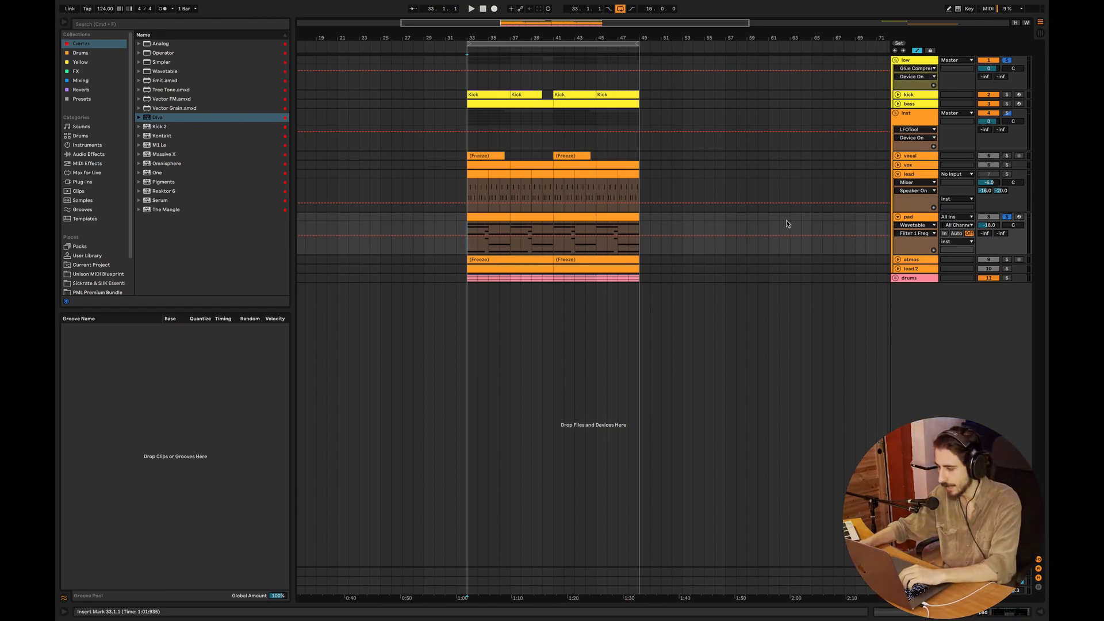
drag(438, 23, 469, 23)
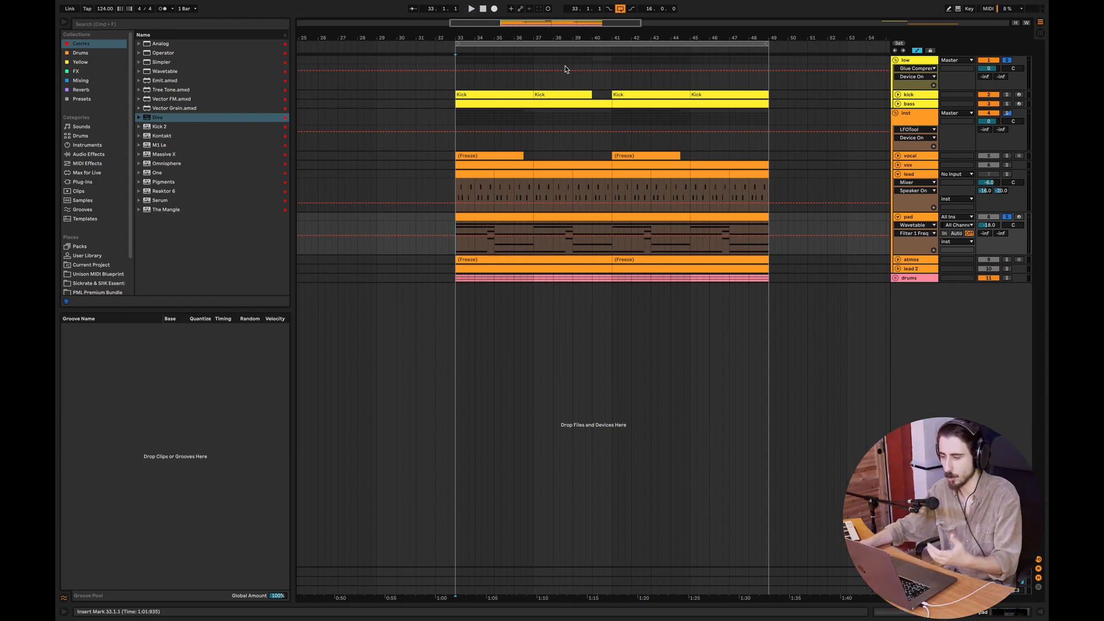
click(898, 104)
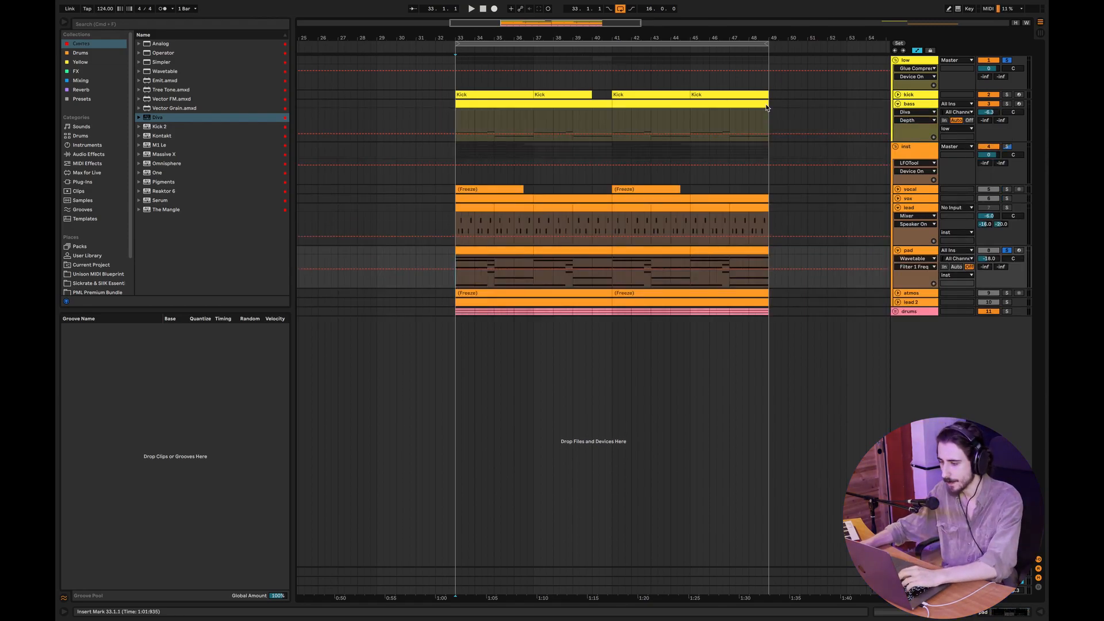
double_click(469, 101)
click(585, 356)
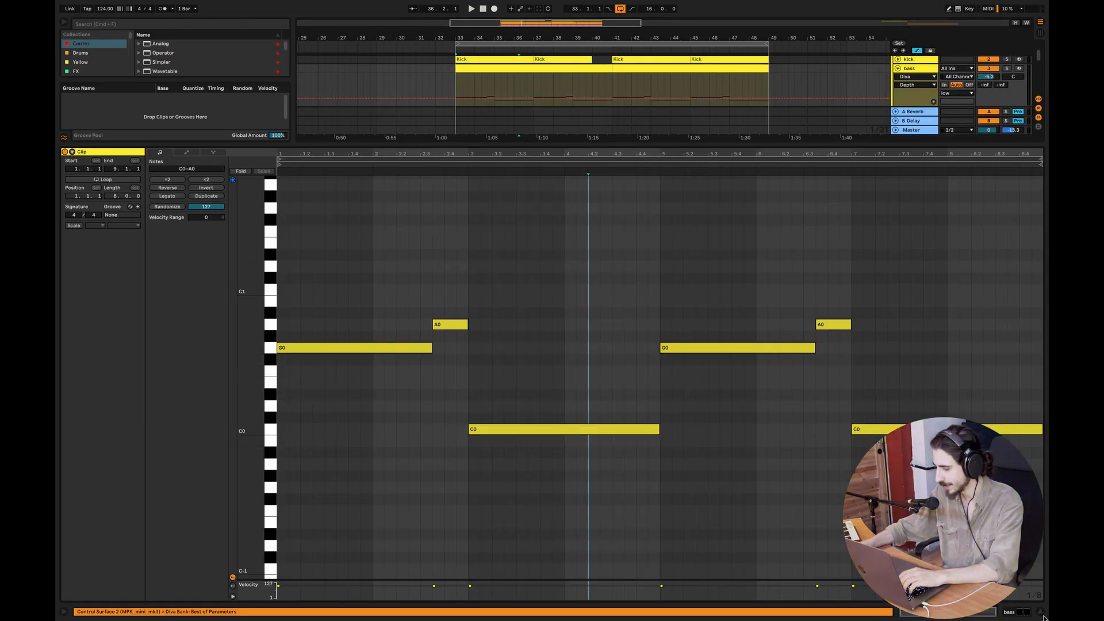
click(1041, 612)
Solo the bass track, open its Diva synth and inspect the detune of oscillators 2 and 3
click(1006, 104)
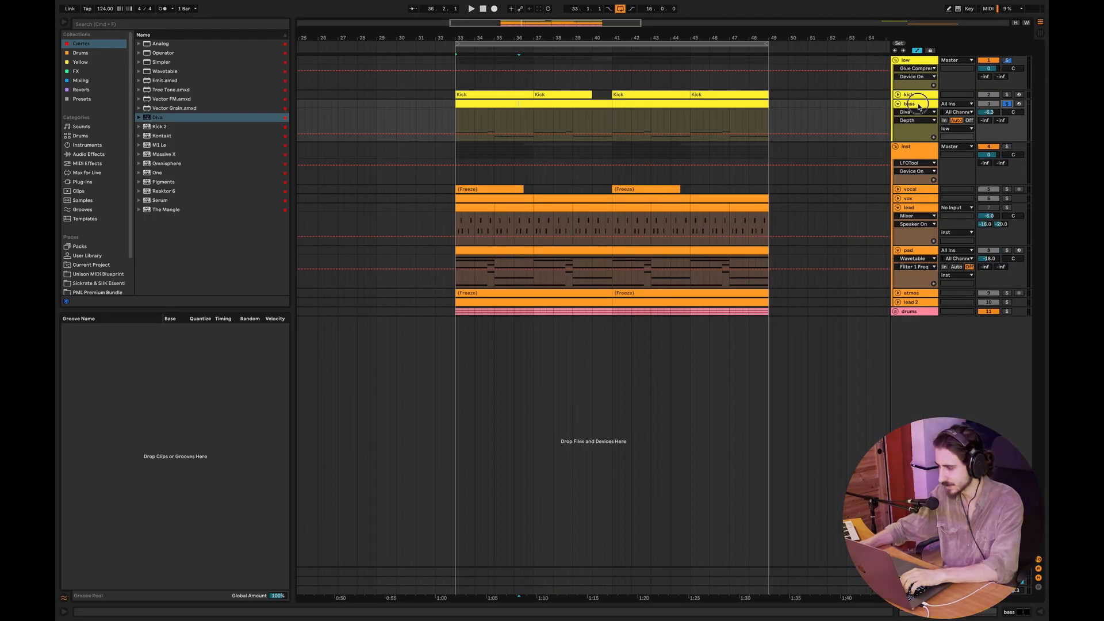
double_click(918, 105)
click(87, 513)
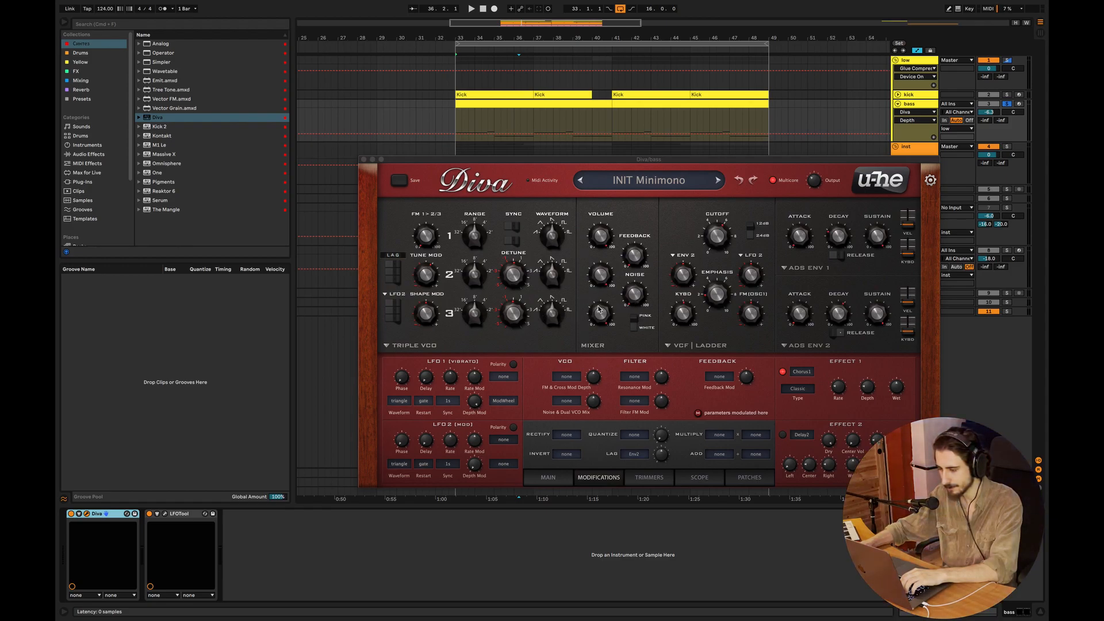
click(517, 286)
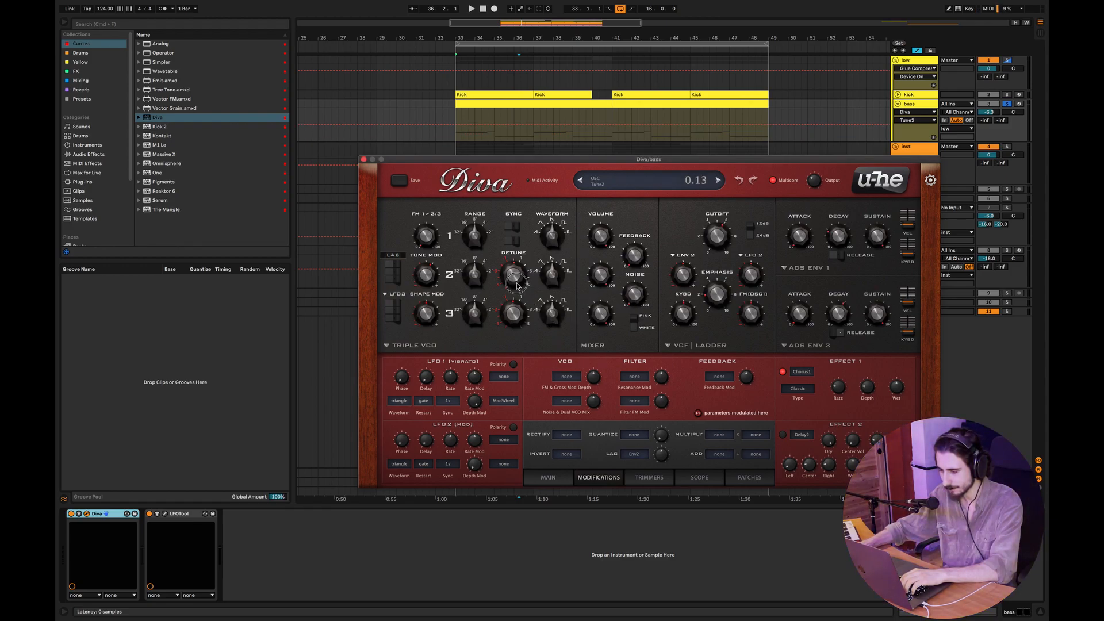
click(518, 316)
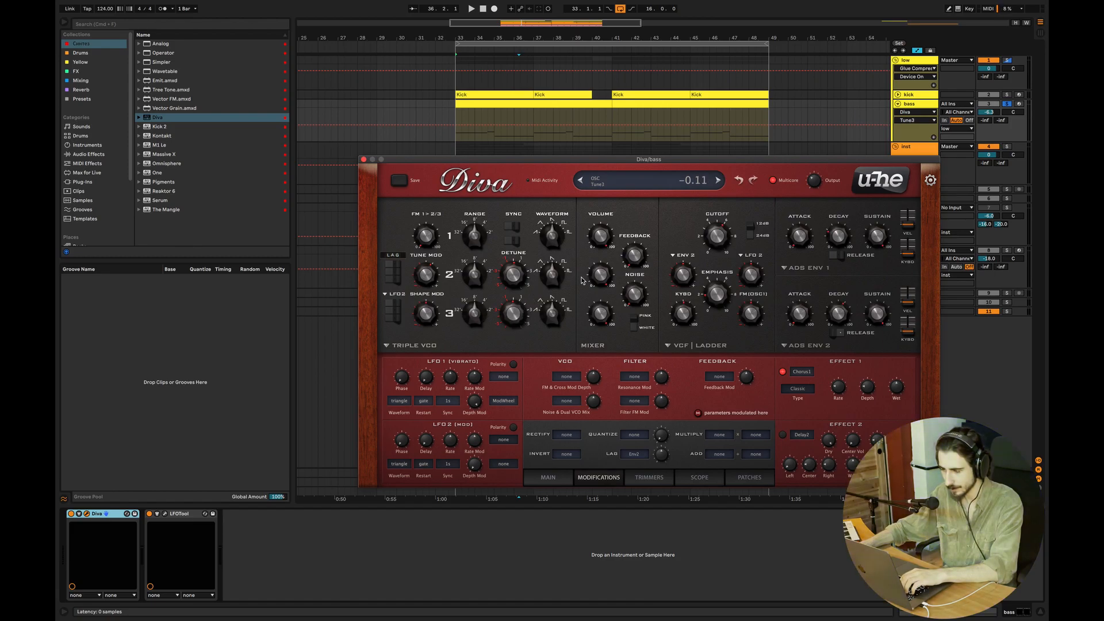
Play the soloed bass, check Diva's oscillator volumes, set oscillator 3's detune to -0.13 and close the synth
click(1006, 107)
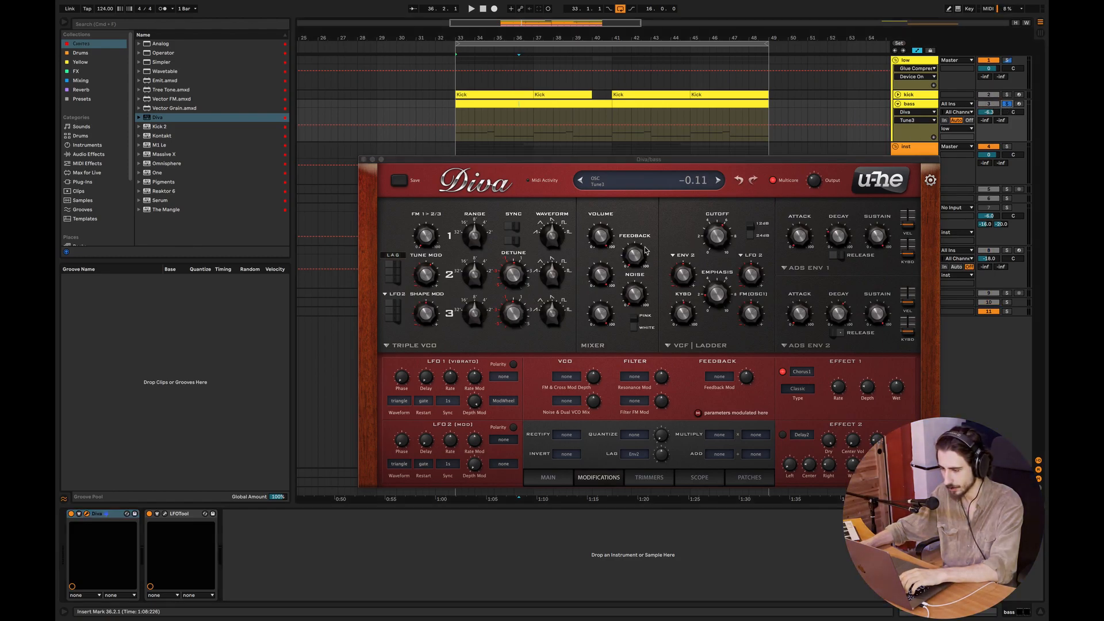
key(space)
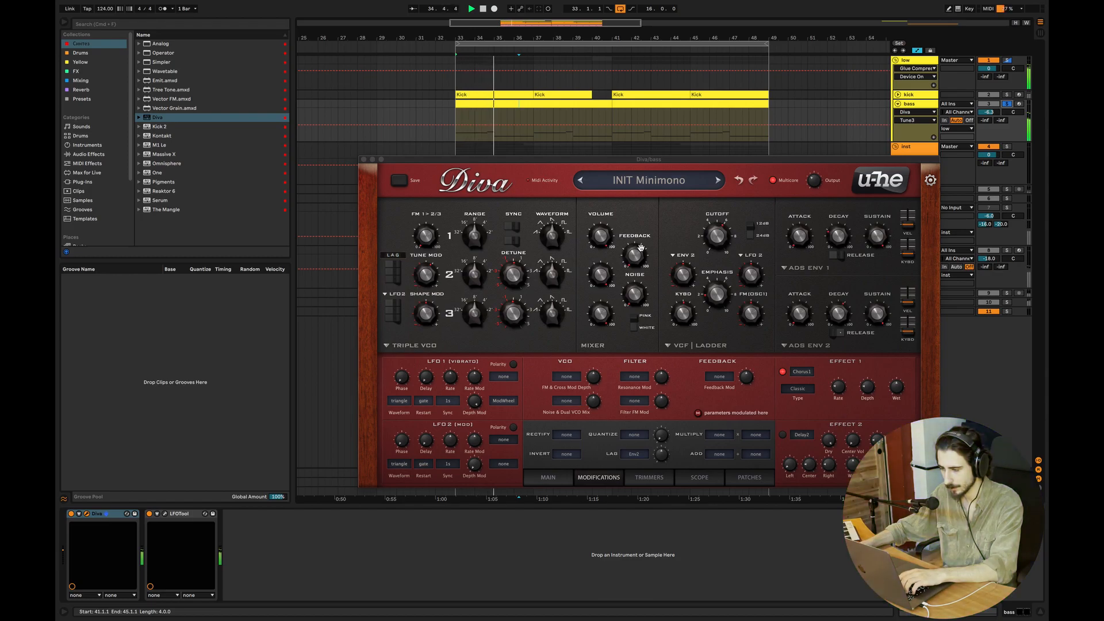
key(space)
drag(606, 241, 597, 269)
drag(600, 306, 600, 310)
drag(514, 277, 516, 281)
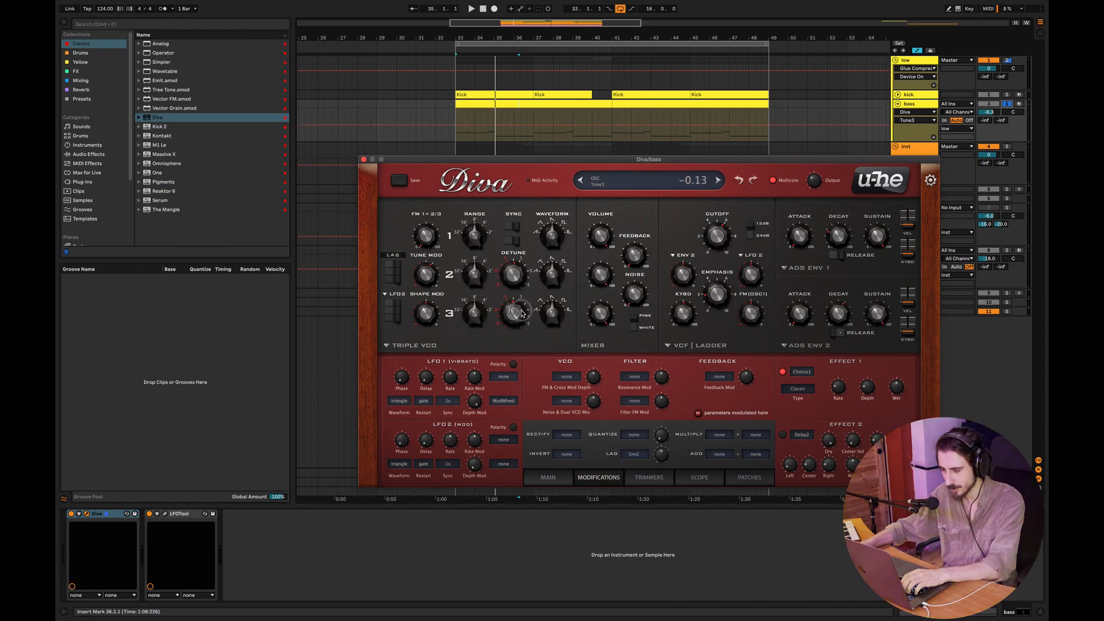
click(364, 160)
Insert a new MIDI track with Serum and set oscillator A's unison to 4 voices to demonstrate its detune
right_click(898, 364)
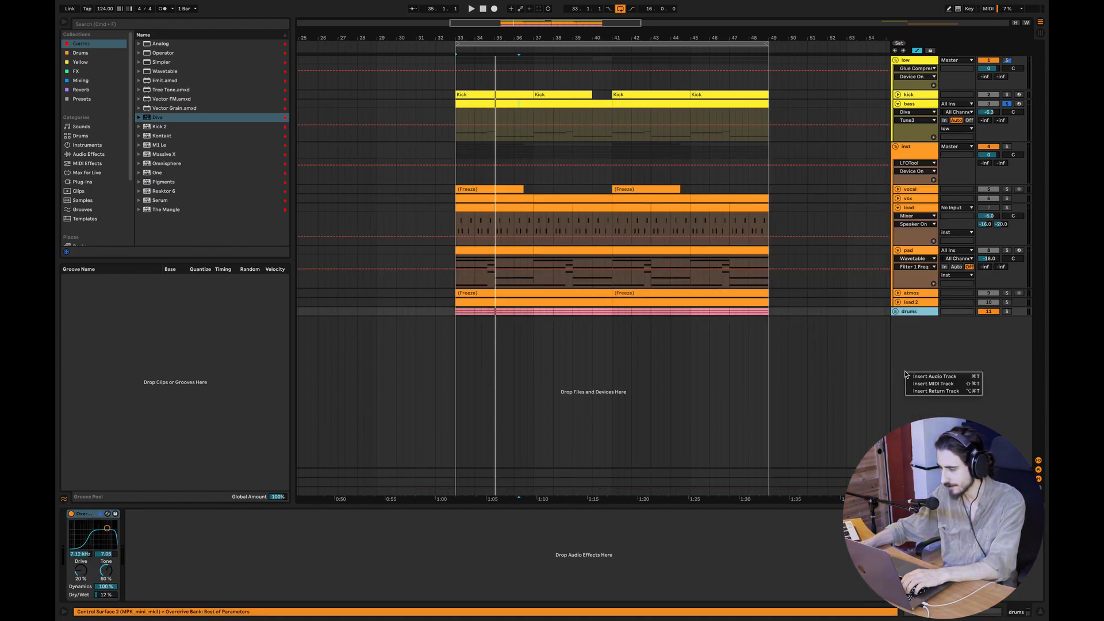
click(932, 380)
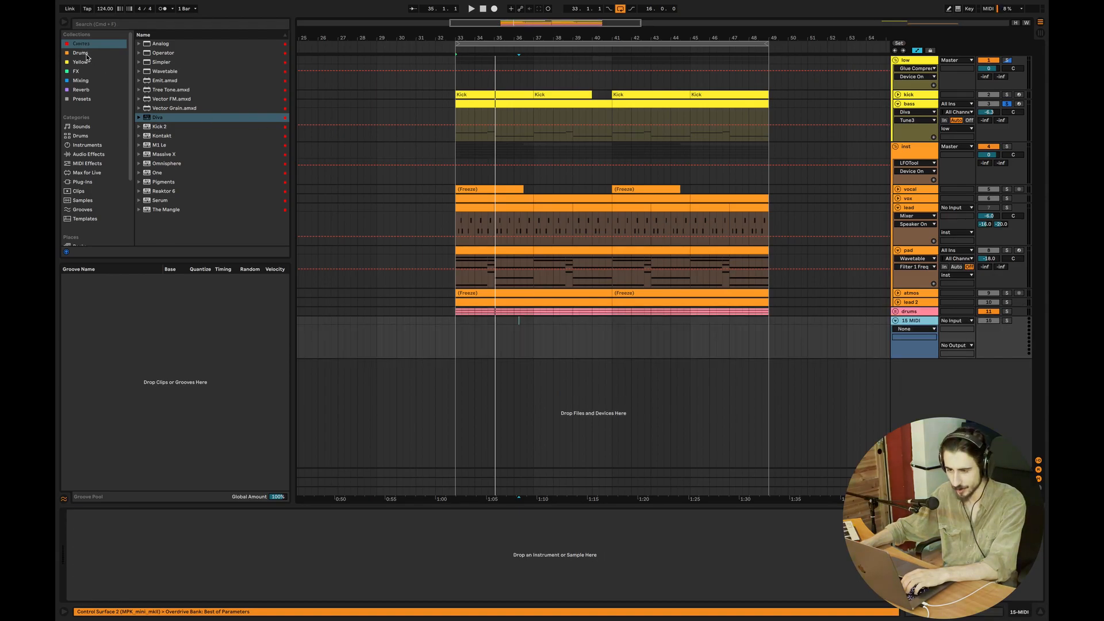
click(169, 201)
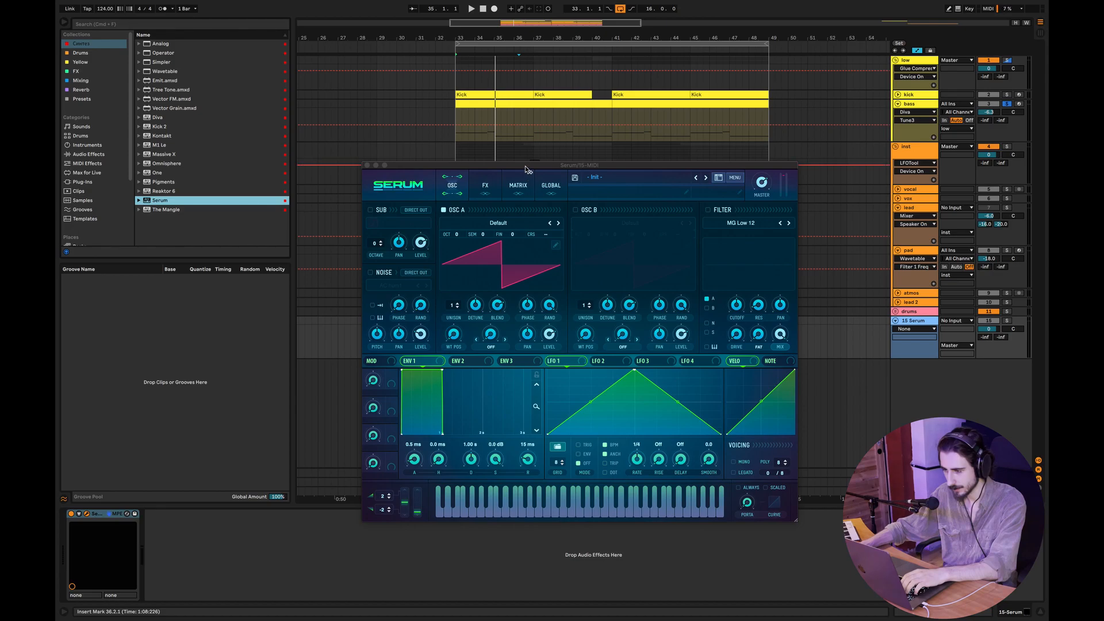
drag(526, 169, 565, 178)
mouse_move(495, 316)
mouse_down()
mouse_move(495, 290)
mouse_move(517, 325)
mouse_move(518, 301)
mouse_move(517, 360)
mouse_move(514, 311)
mouse_up()
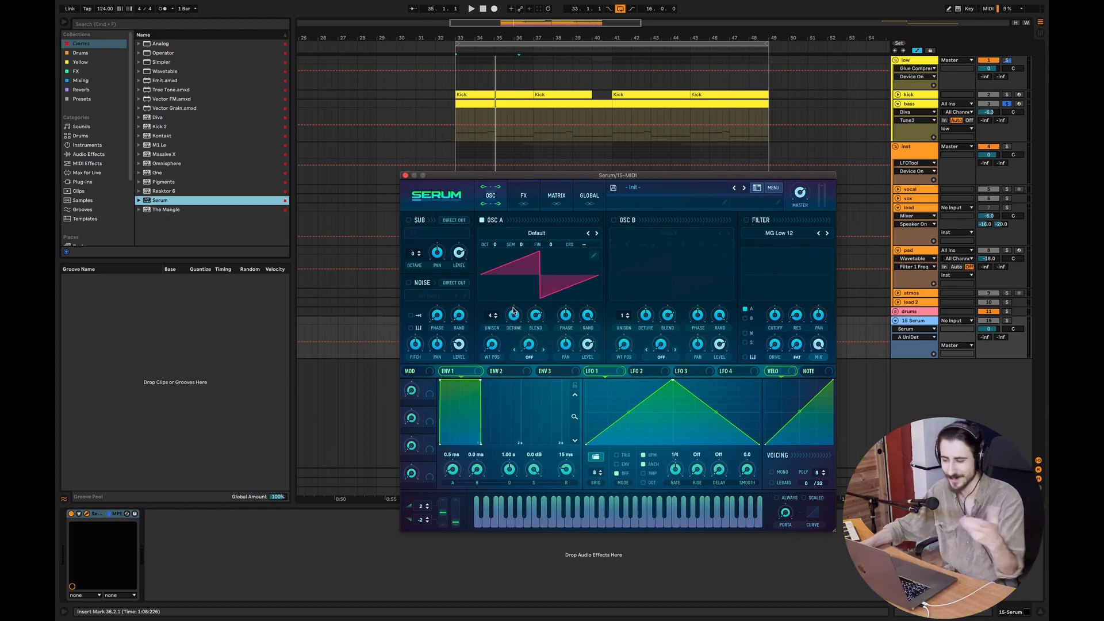
Close Serum and delete its demonstration track
click(405, 176)
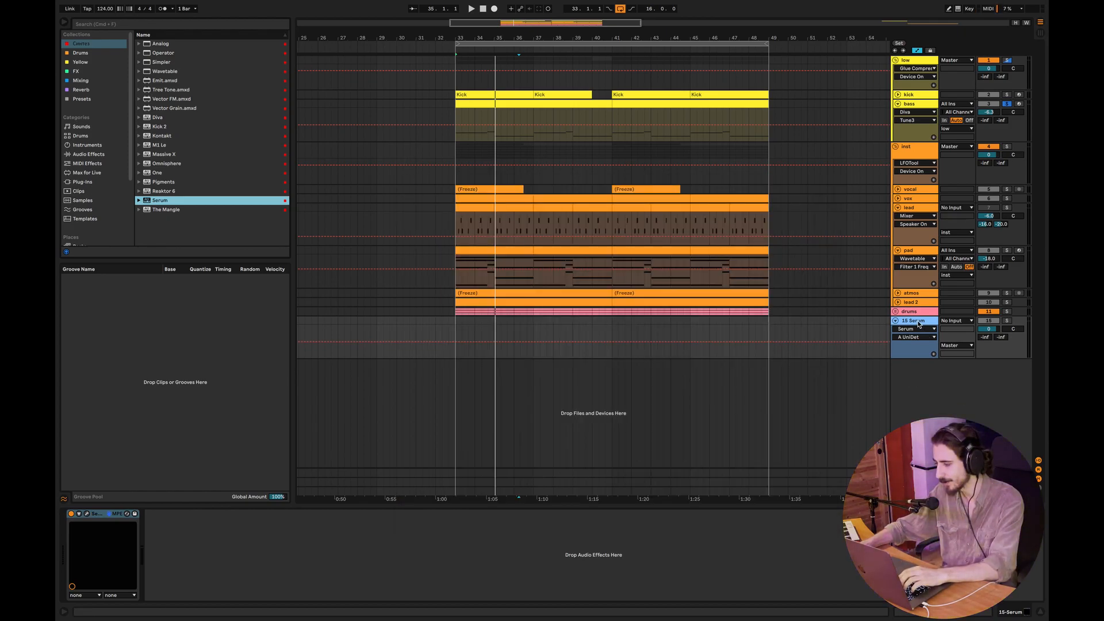
click(917, 323)
key(Delete)
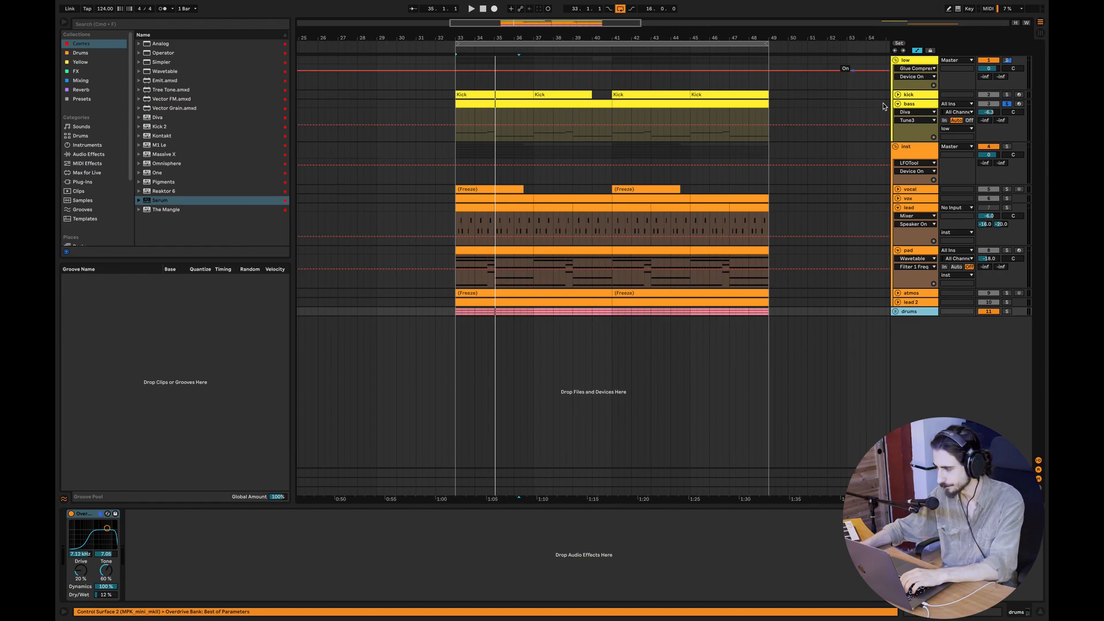
Reopen Diva on the bass track and examine its filter cutoff and oscillator waveform settings
click(918, 104)
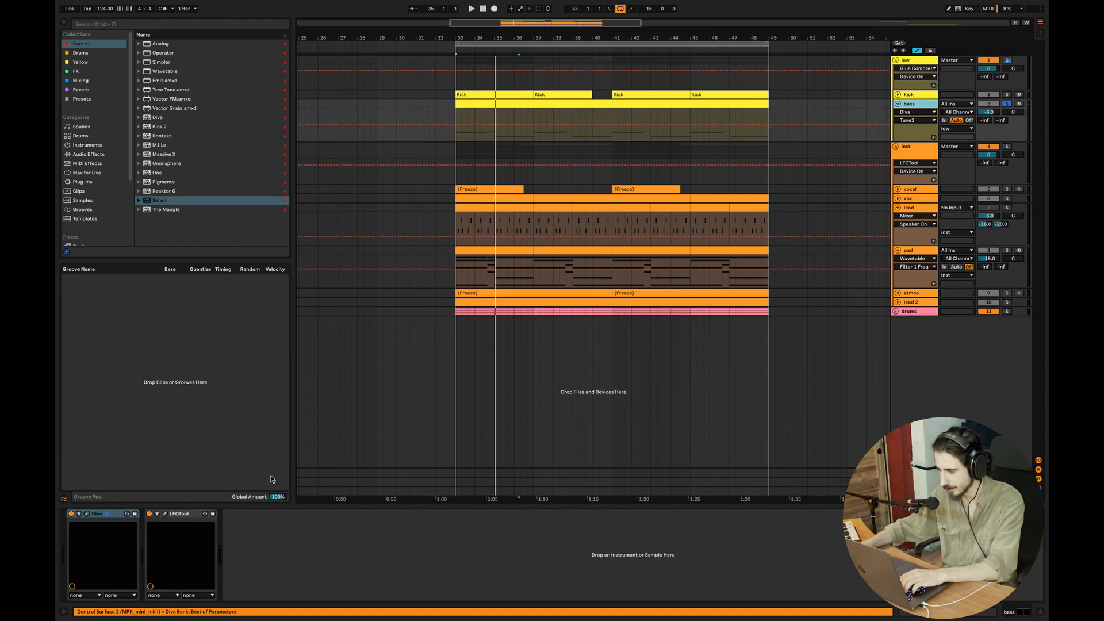
click(723, 243)
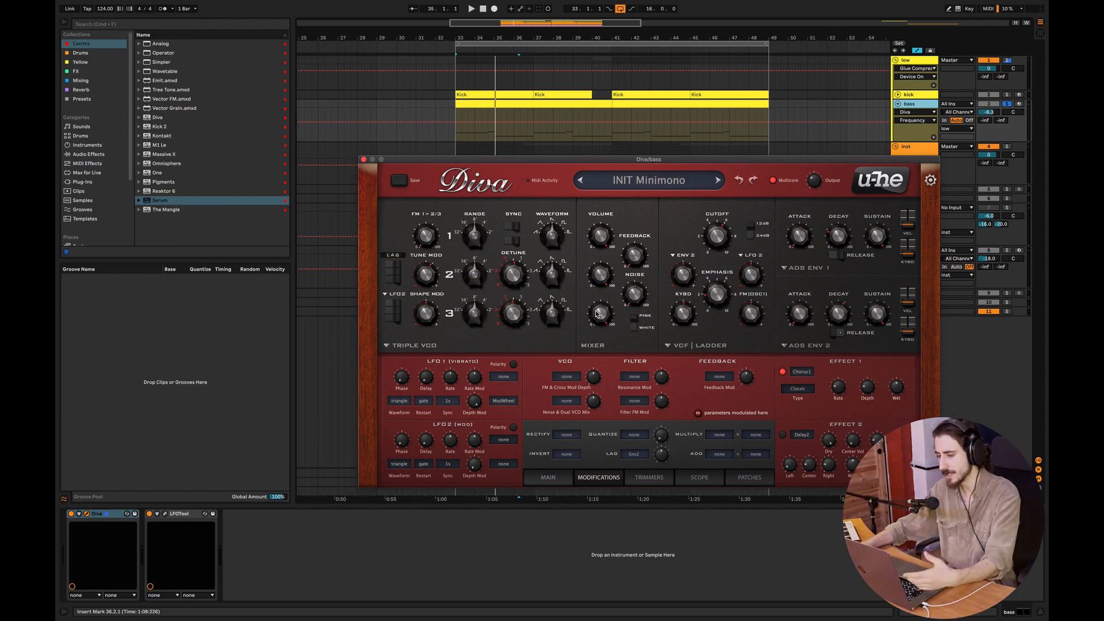
drag(551, 234, 538, 260)
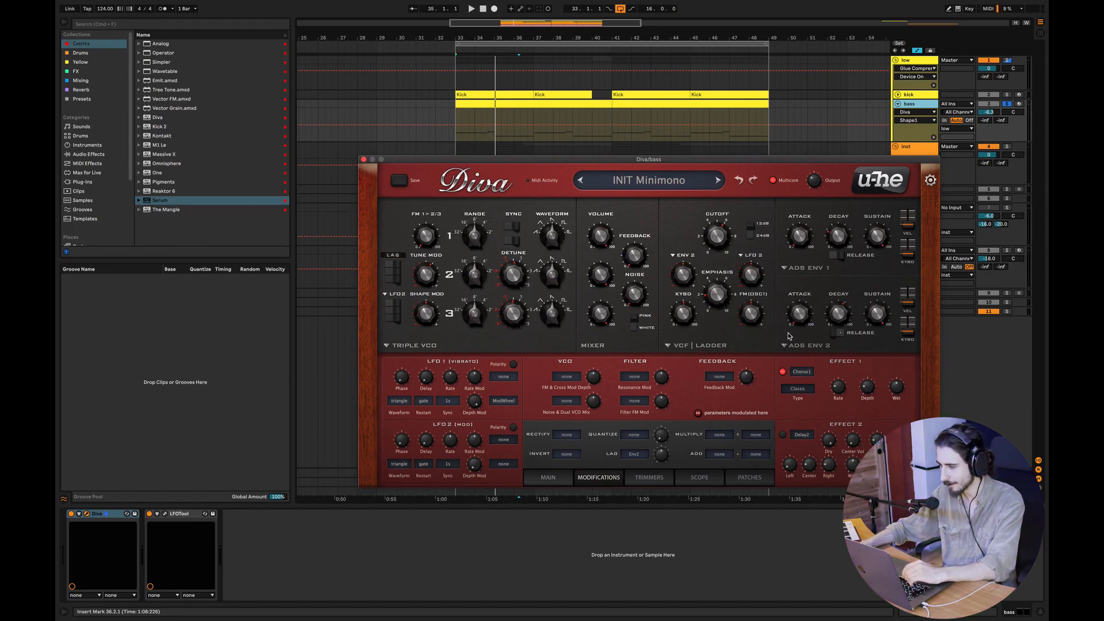
Play the soloed bass with Diva's chorus off and back on, set the chorus wet level to 40.50 and close Diva
click(1006, 104)
click(783, 373)
key(space)
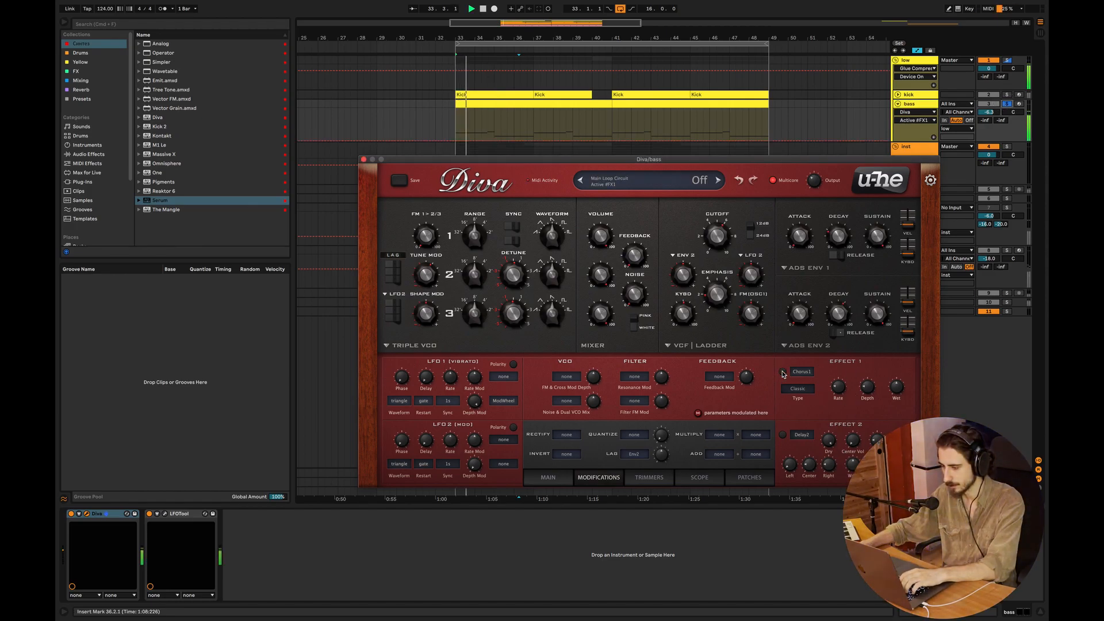
click(783, 372)
drag(901, 339, 898, 398)
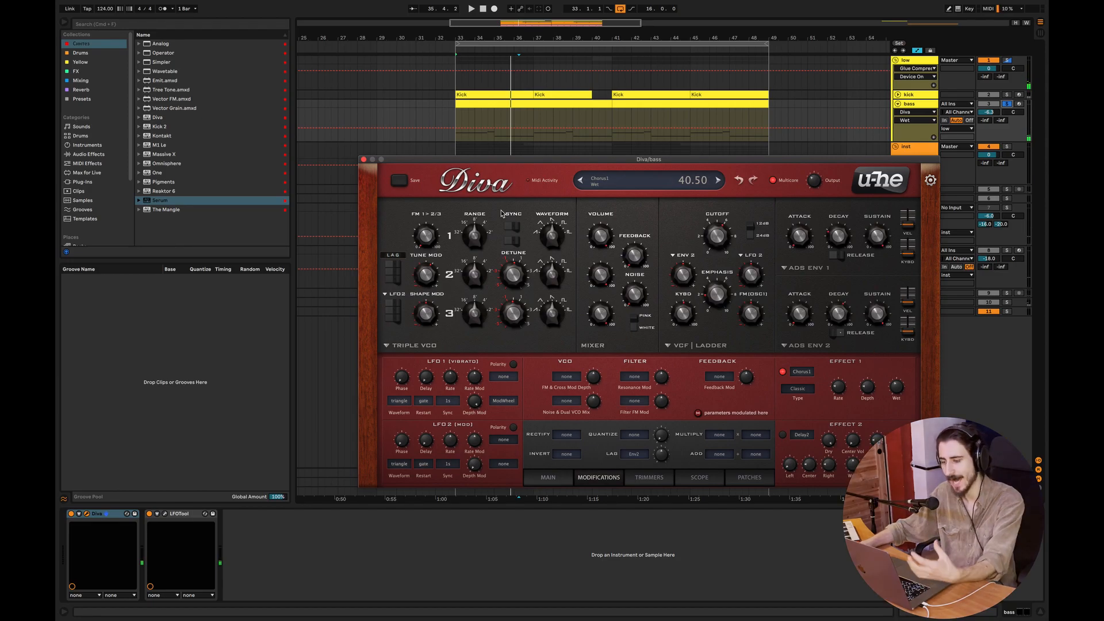
click(364, 159)
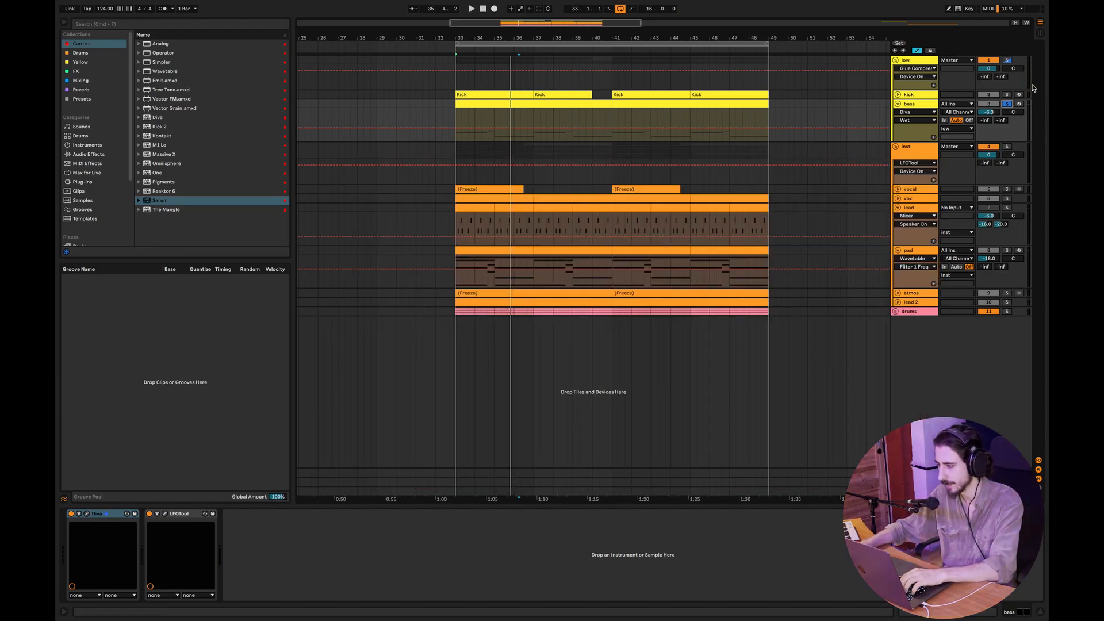
Solo and play the kick, inspect its device chain and Kick 2 synth, and hide the devices again
click(1008, 95)
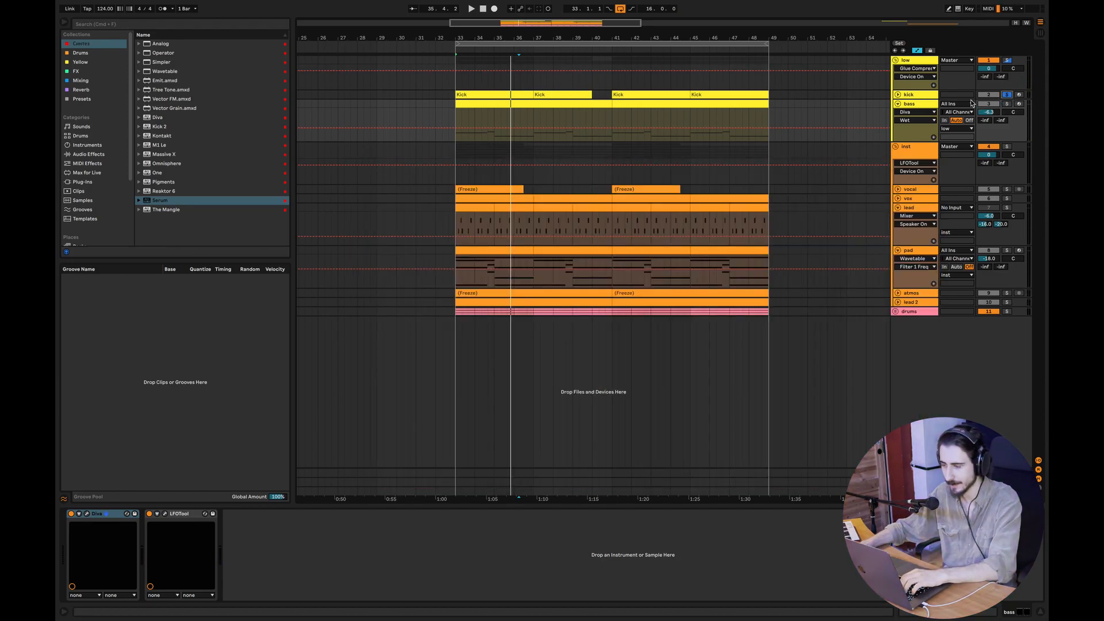
click(897, 95)
key(space)
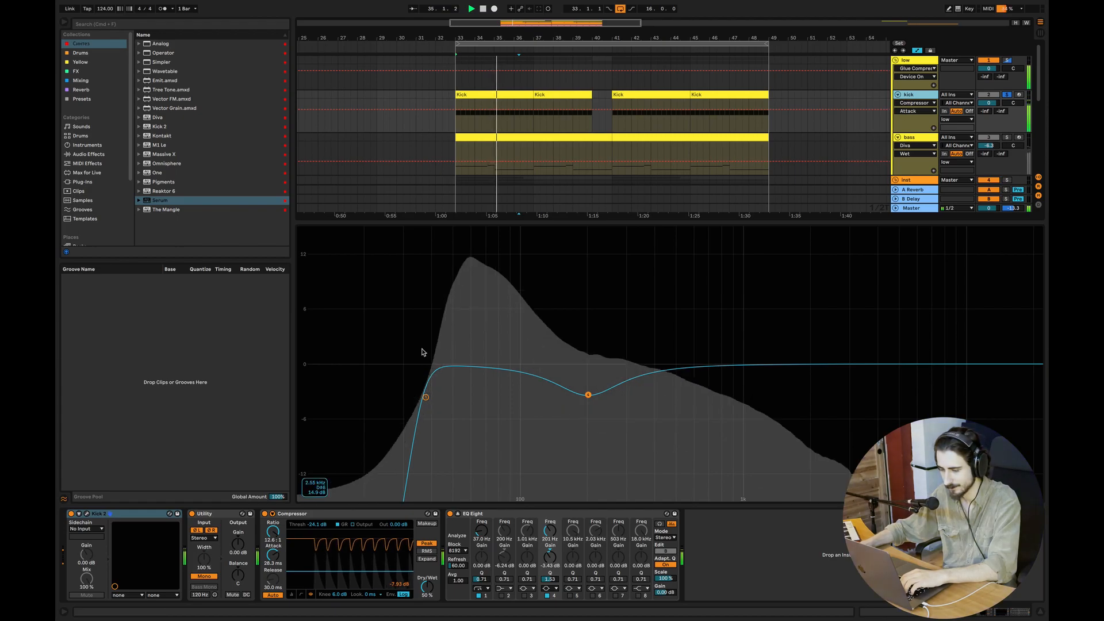
click(88, 514)
click(370, 167)
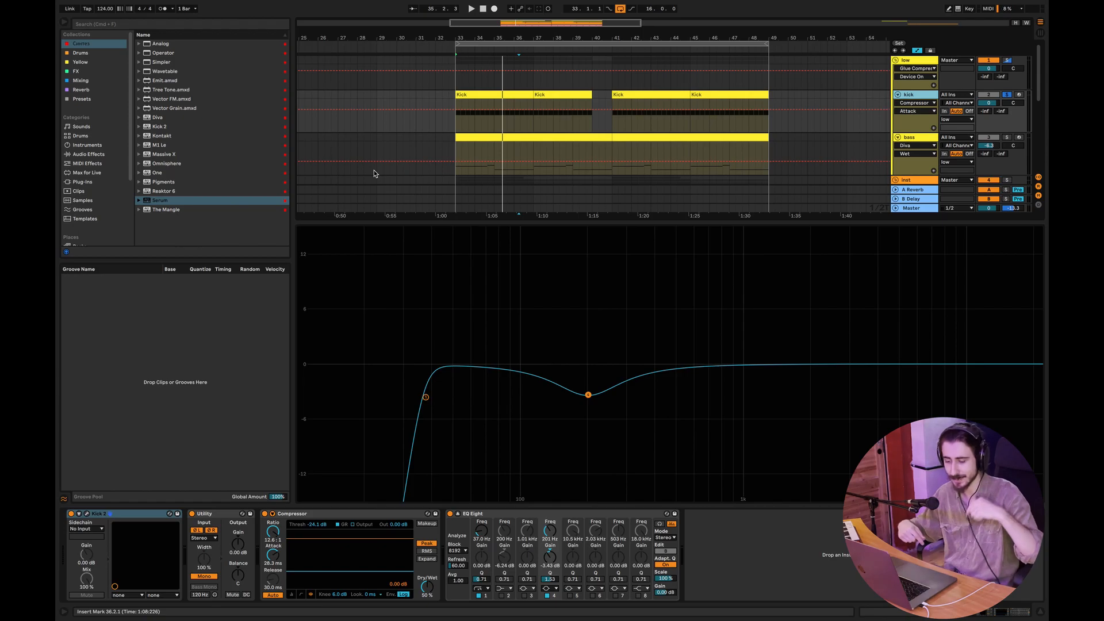
click(1041, 613)
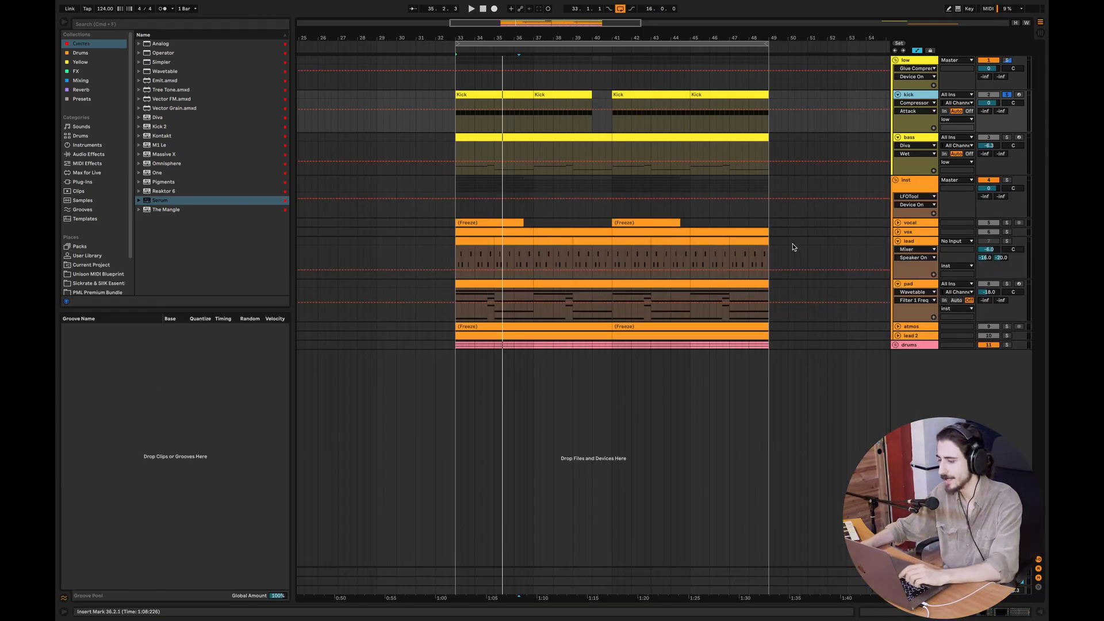
Solo the lead track, play it from bar 33 and add the low group to the solo
click(1007, 241)
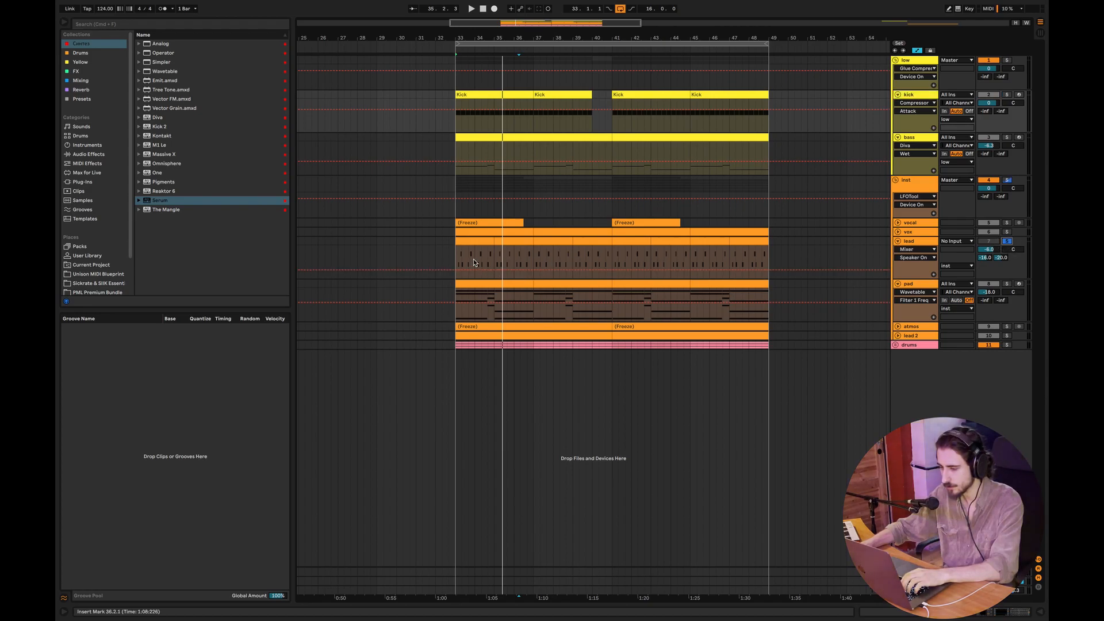
click(456, 257)
key(space)
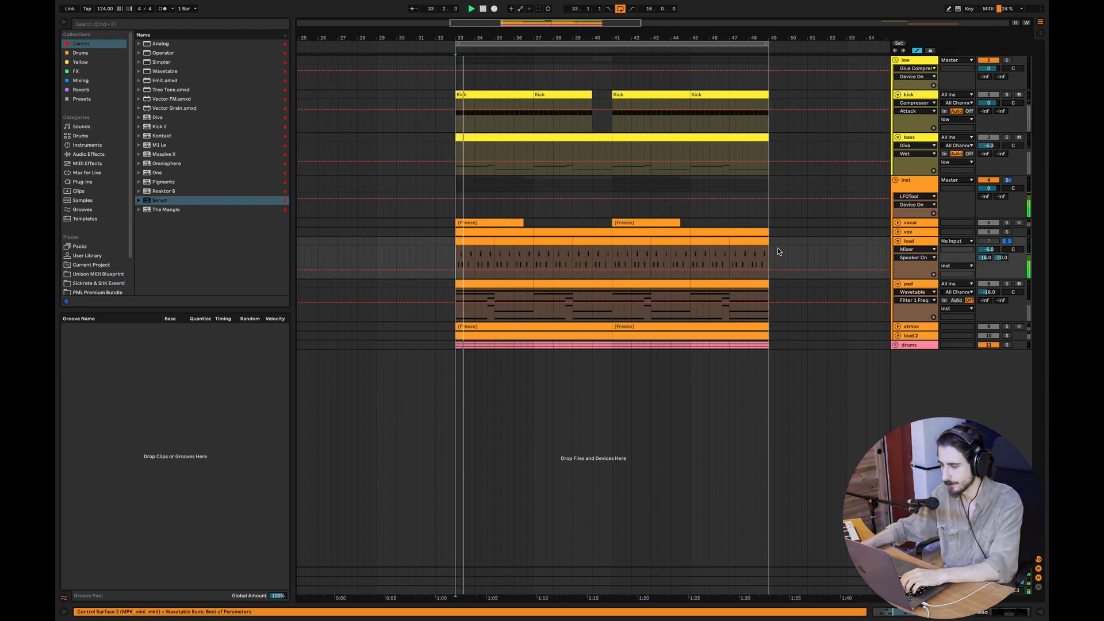
super+click(1007, 60)
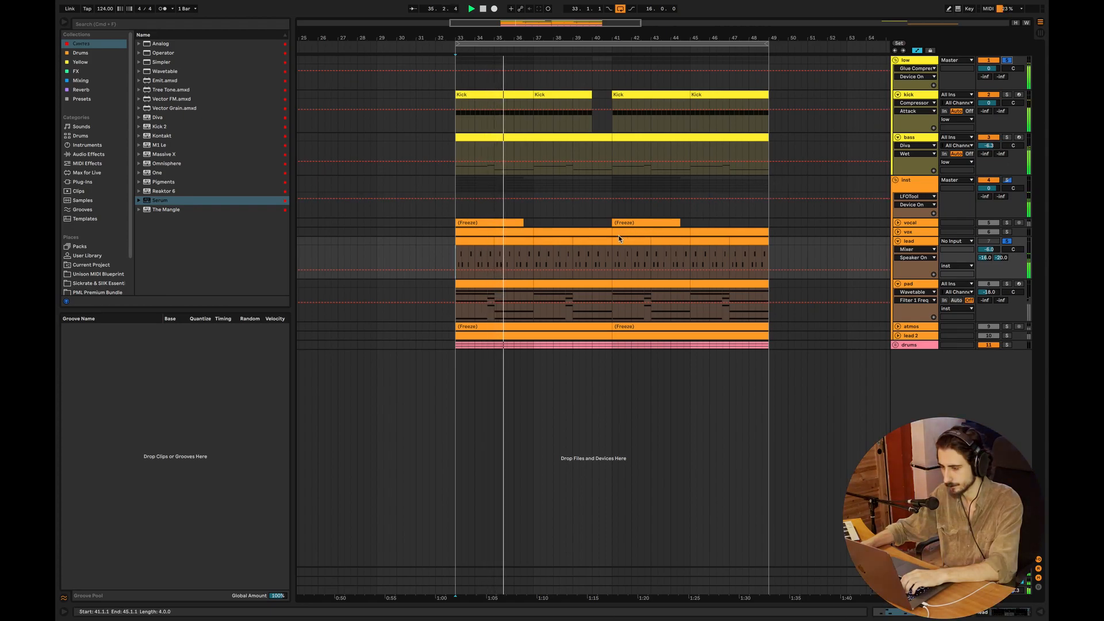
Select the lead part from bar 33 to 41, stop playback and open its first clip for note editing
drag(612, 249, 457, 242)
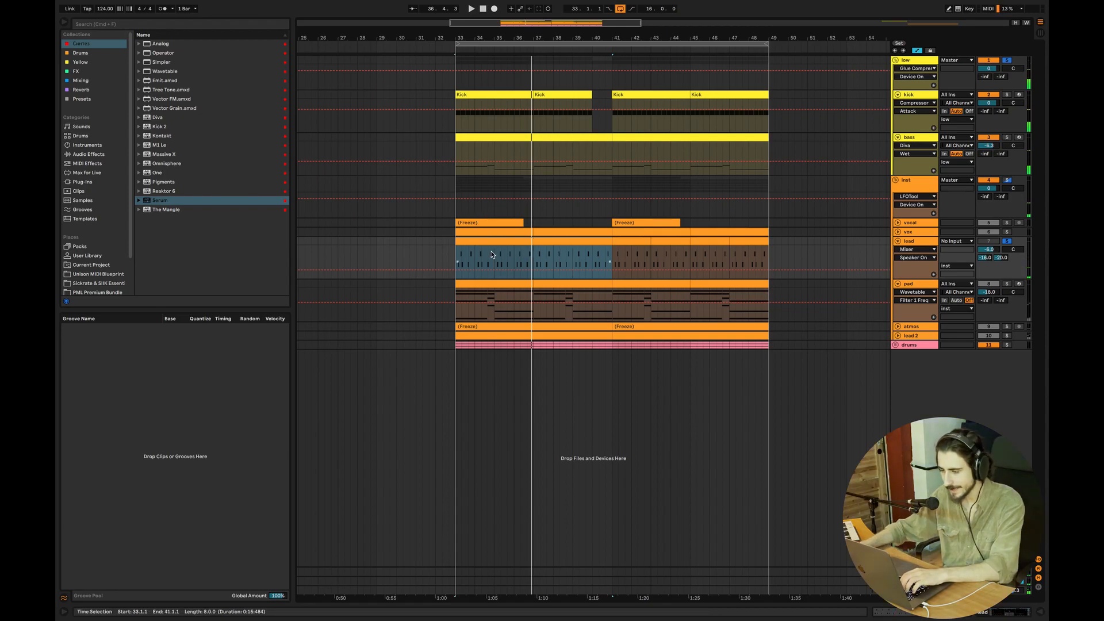
key(space)
double_click(487, 242)
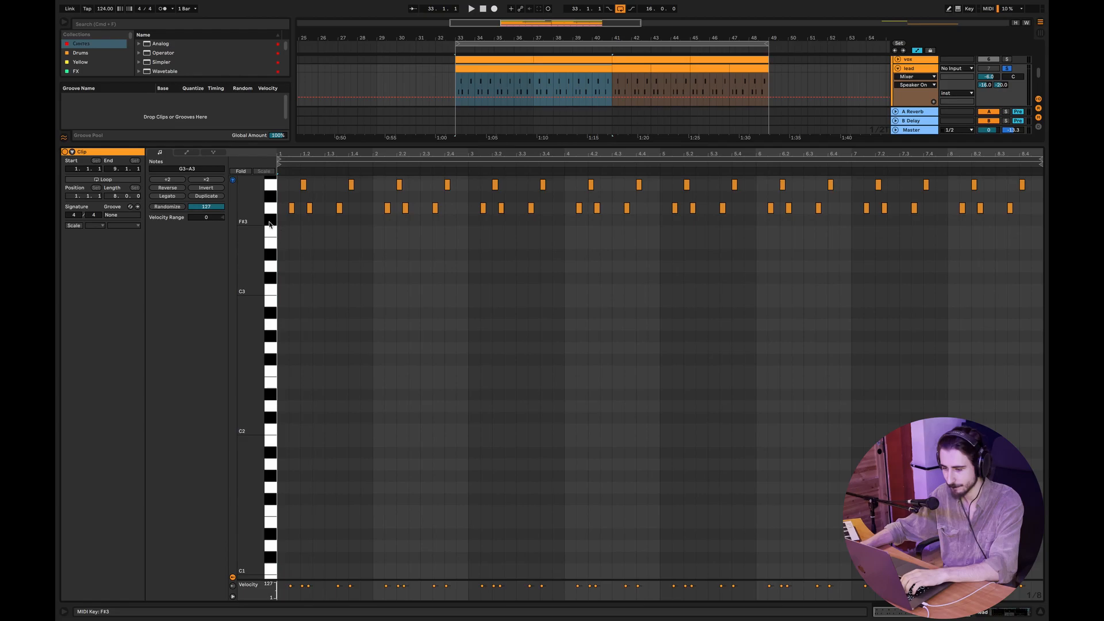
Audition the G3 and A3 pitches used in the lead clip and close the note editor
scroll(258, 213, up, 3)
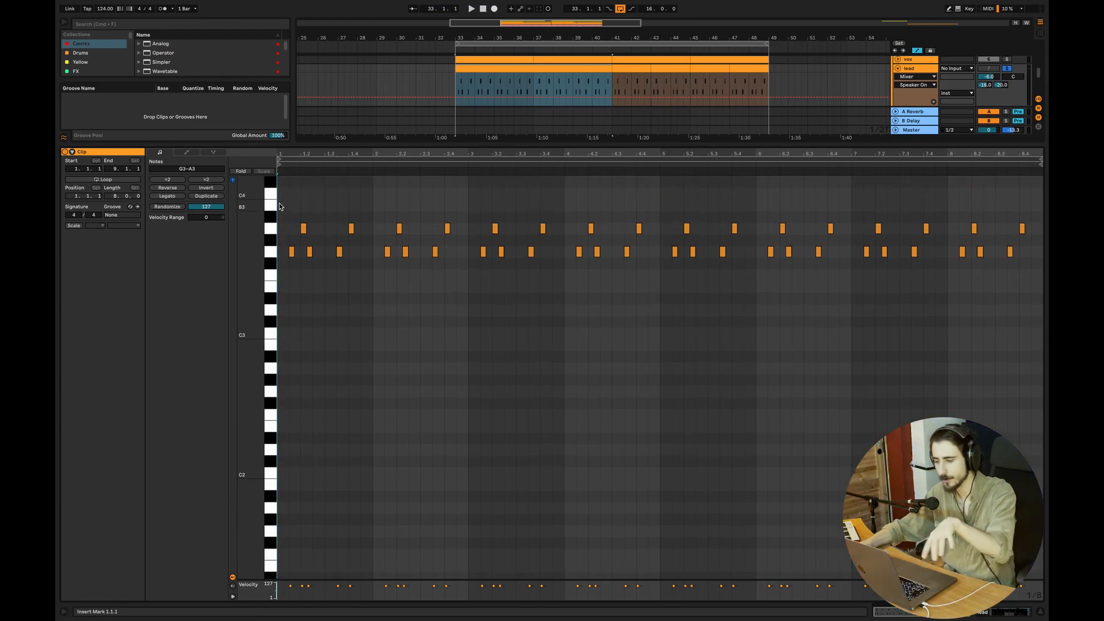
click(268, 252)
click(267, 232)
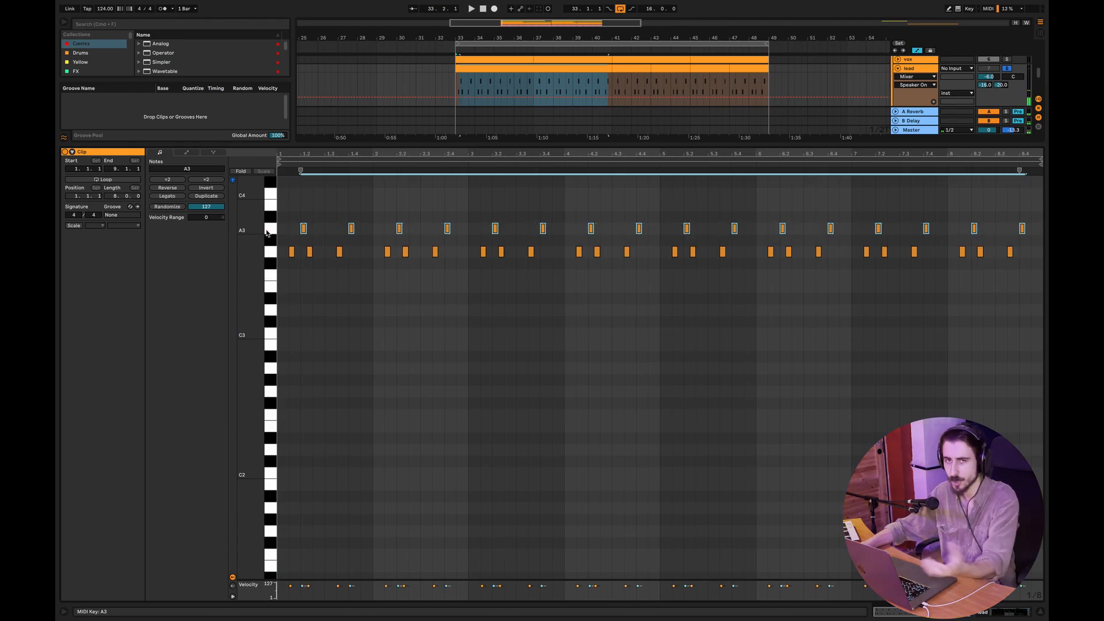
click(1042, 614)
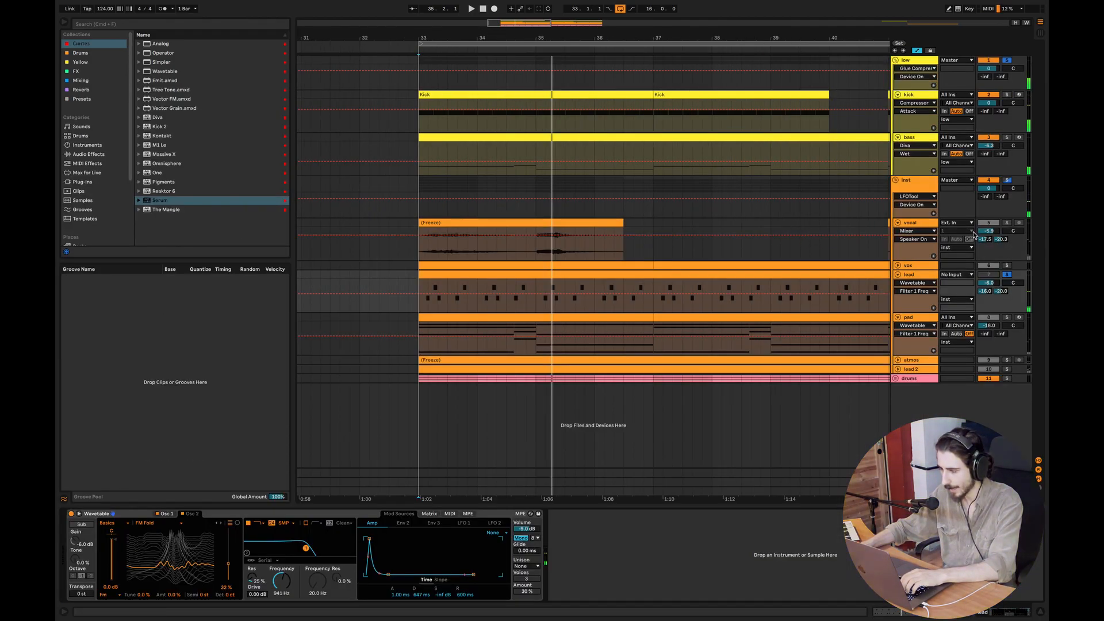
Solo the vocal track, play it from bar 33 and take it out of solo
click(1006, 225)
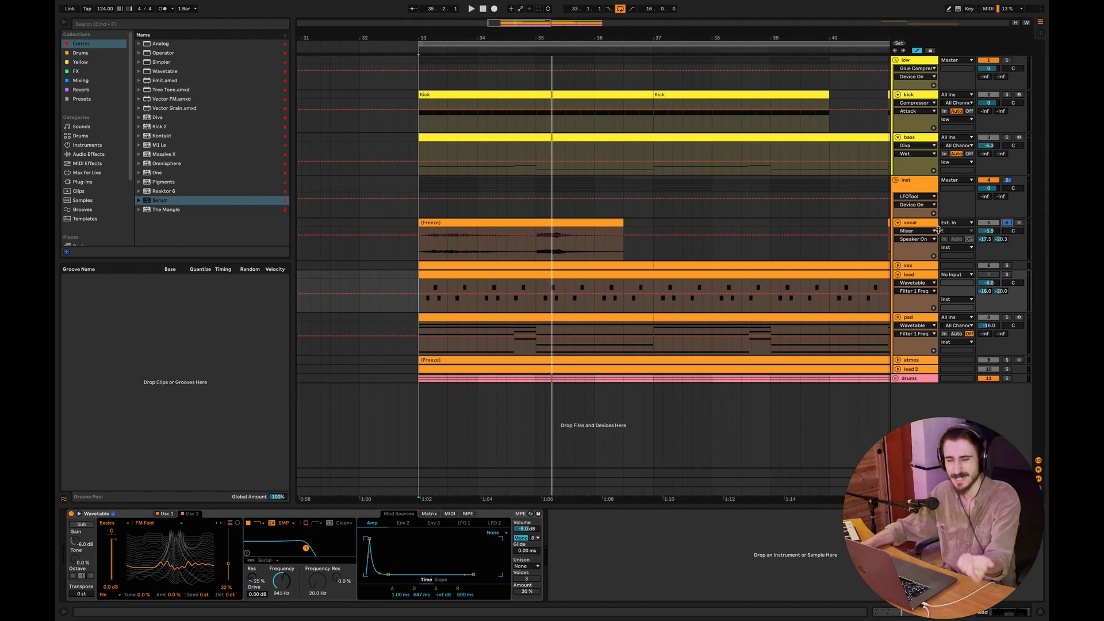
key(space)
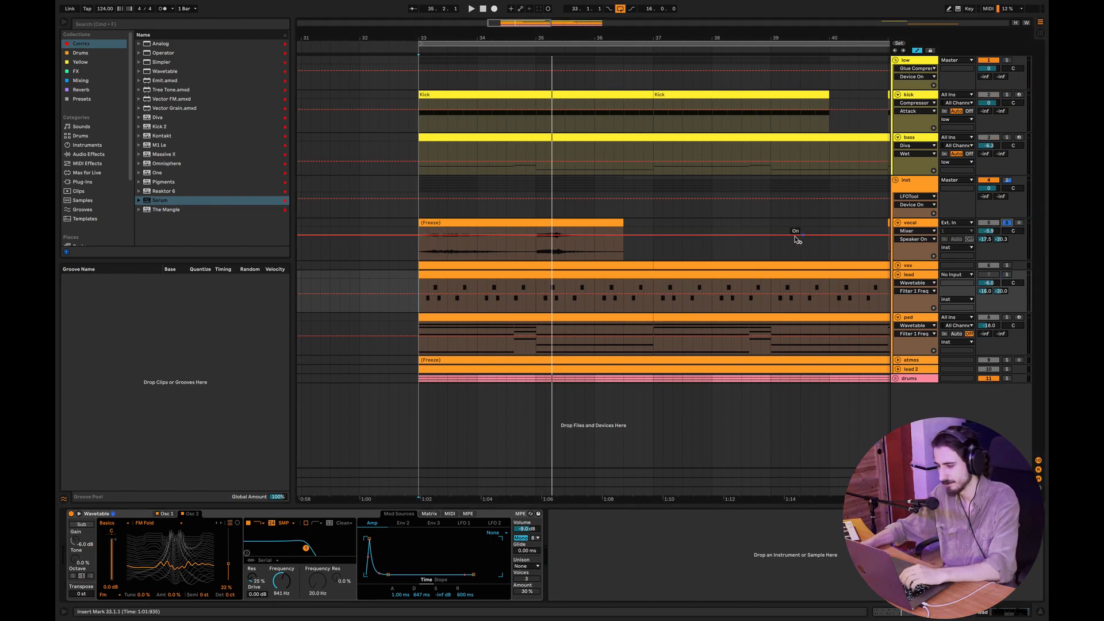
click(413, 249)
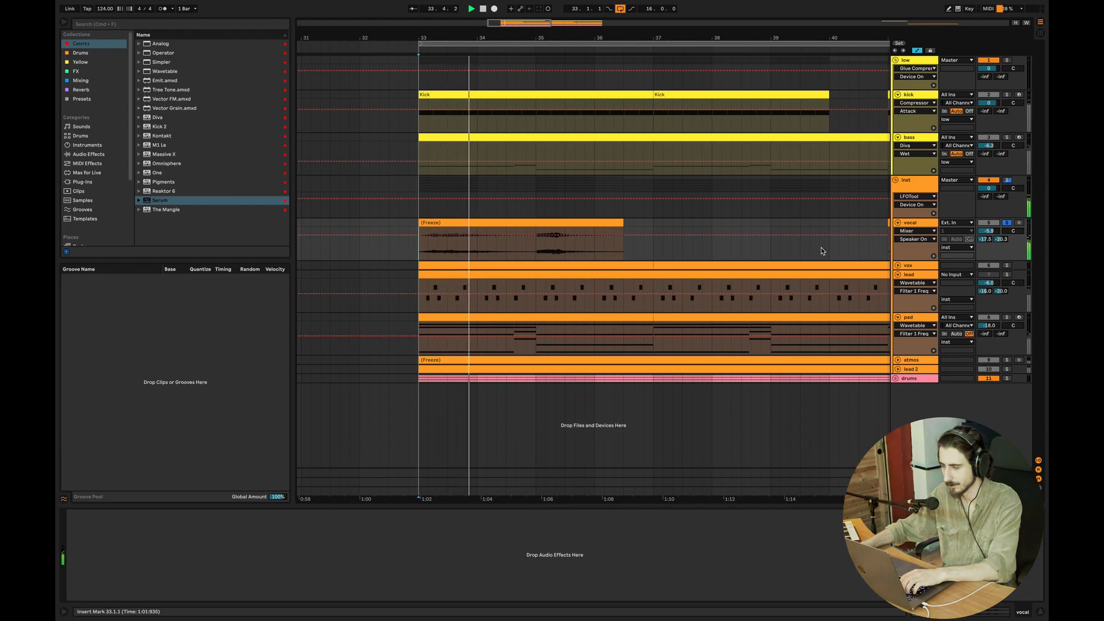
click(1007, 222)
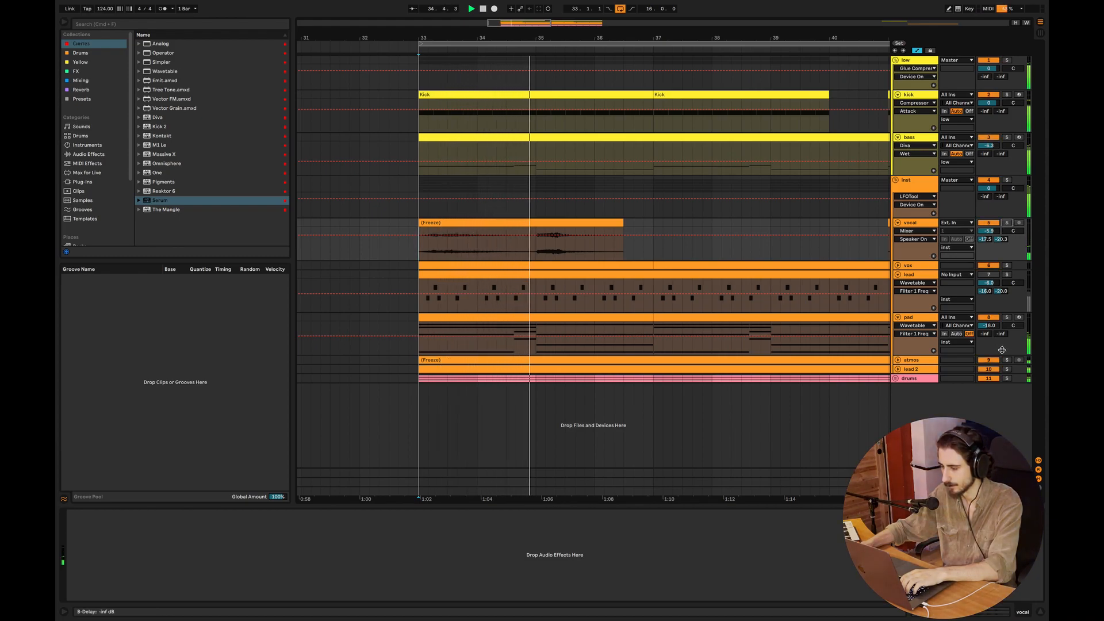
Mute the lead 2 track and replay the full arrangement from bar 33
click(989, 369)
key(space)
key(space)
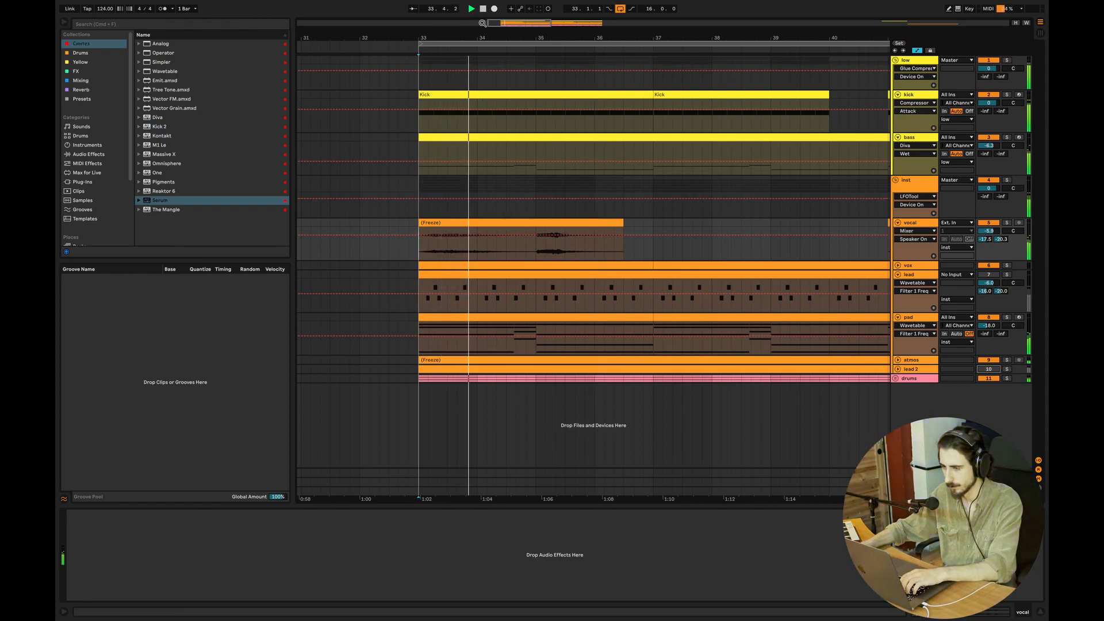
drag(454, 35, 445, 10)
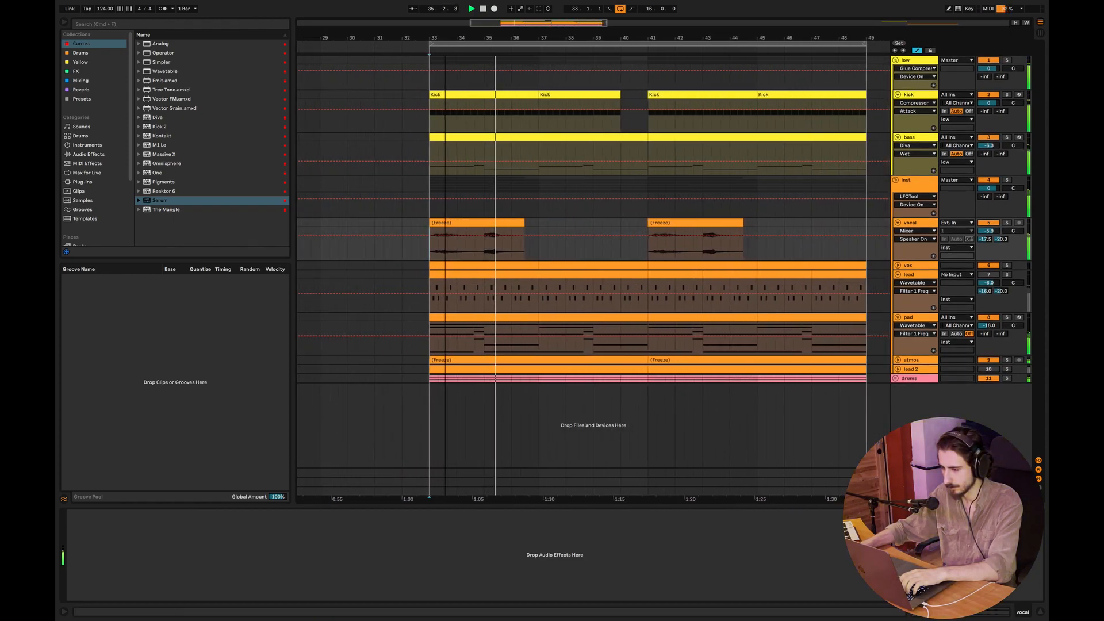
Fold the lead track, check the vox track's part briefly and unfold the atmos track
click(898, 180)
click(898, 180)
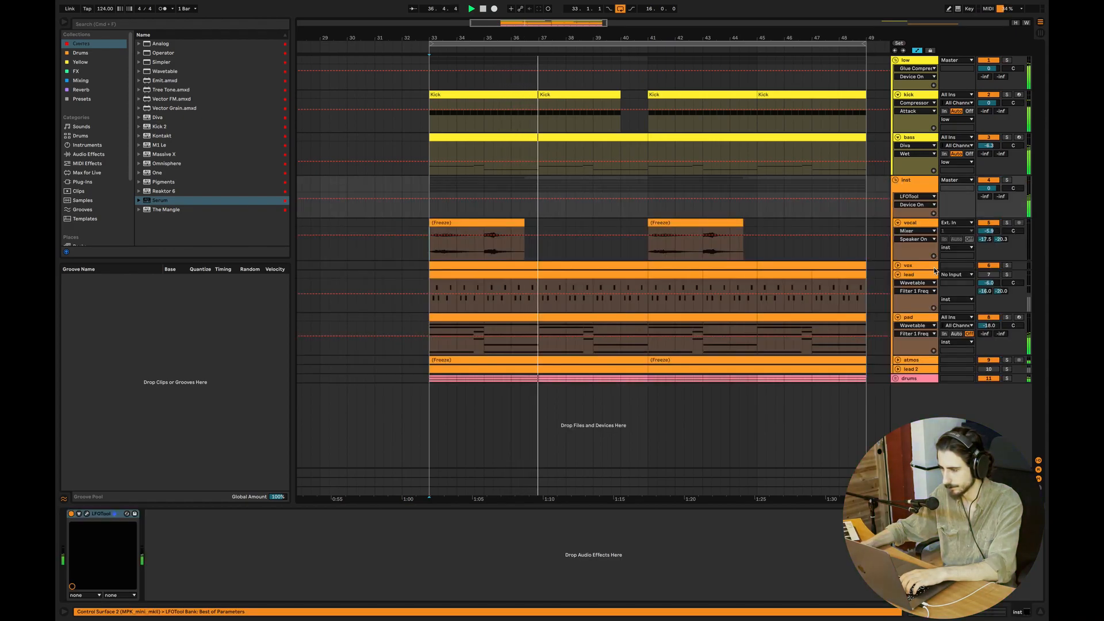
click(899, 276)
click(899, 267)
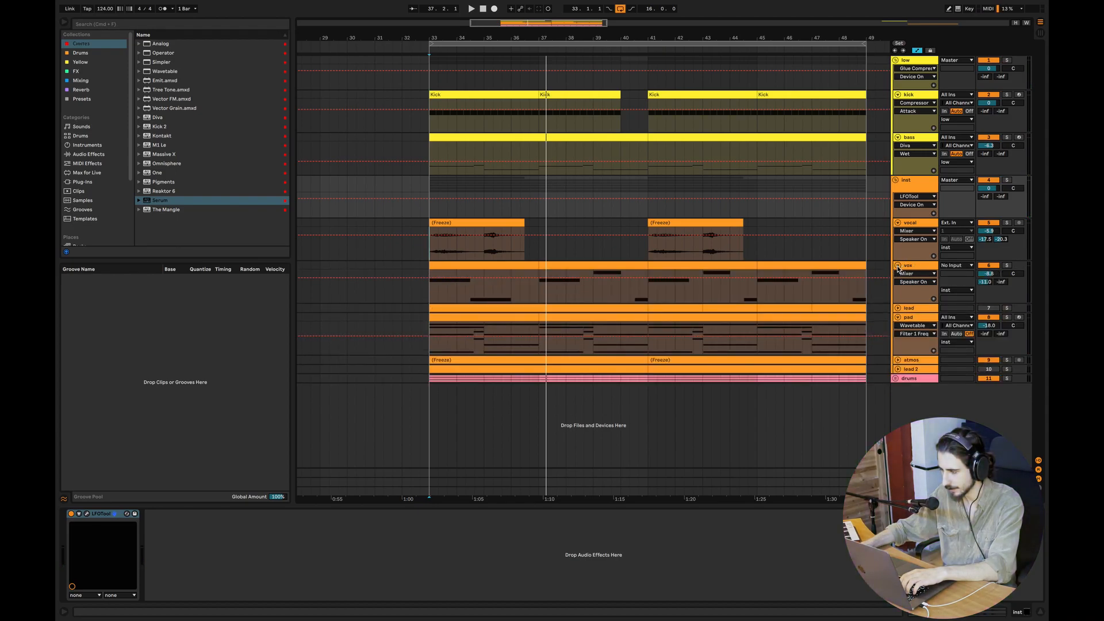
click(899, 266)
click(899, 327)
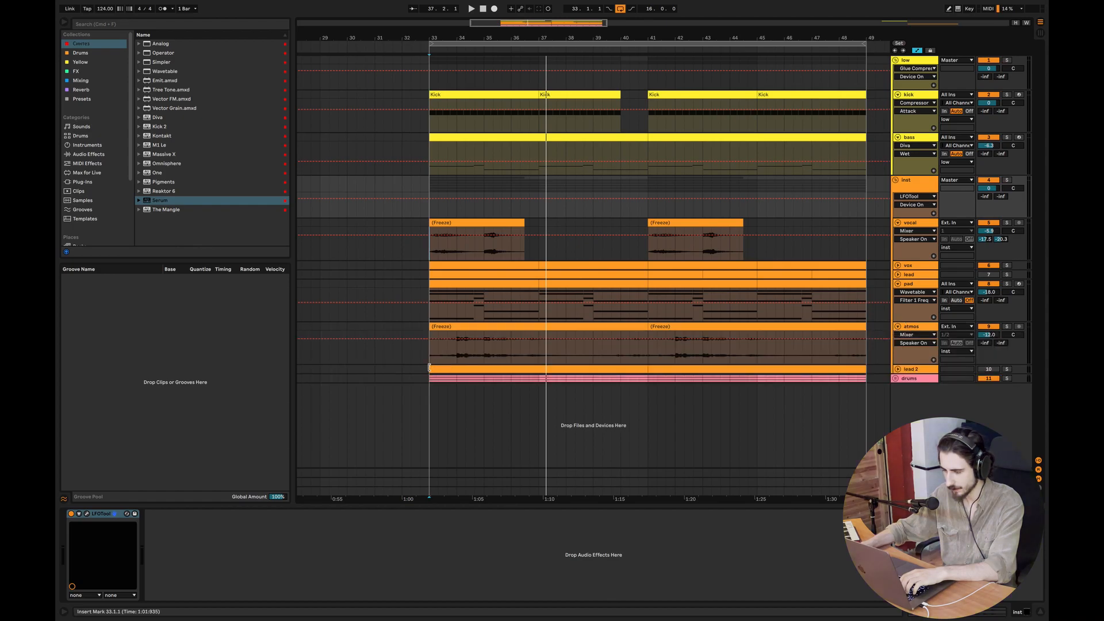
Solo the atmos track, play it from bar 33 and stop playback
click(1008, 327)
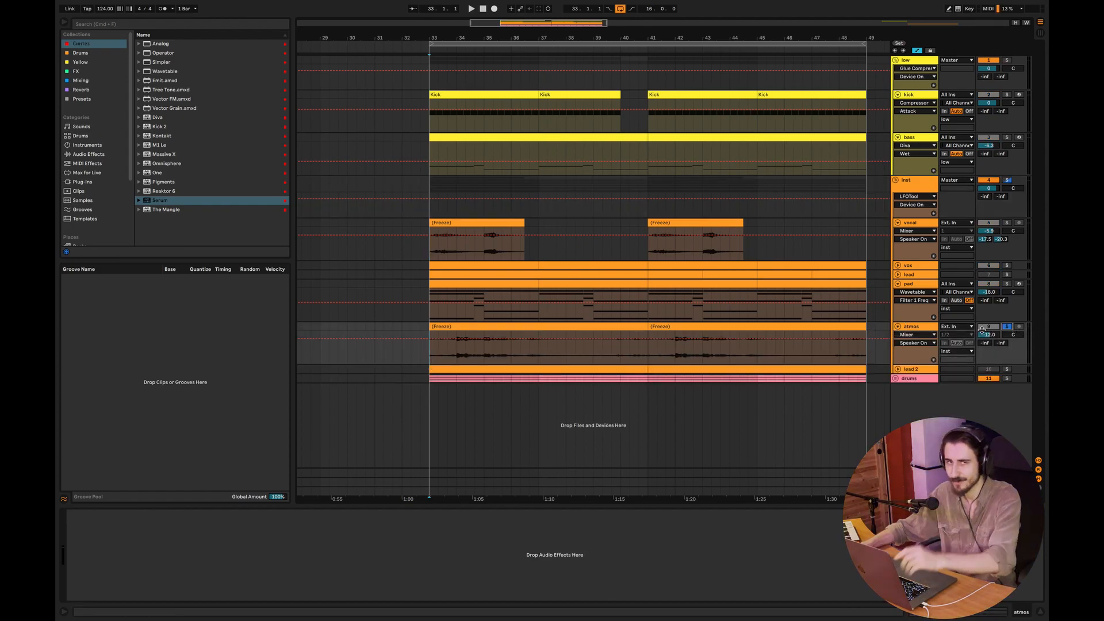
key(space)
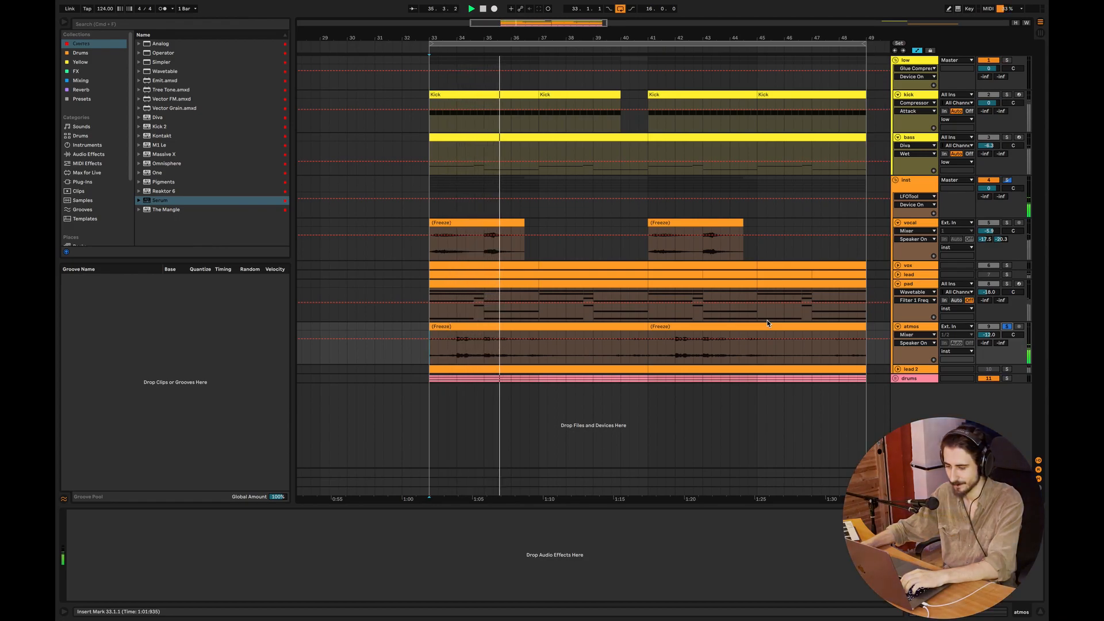
key(space)
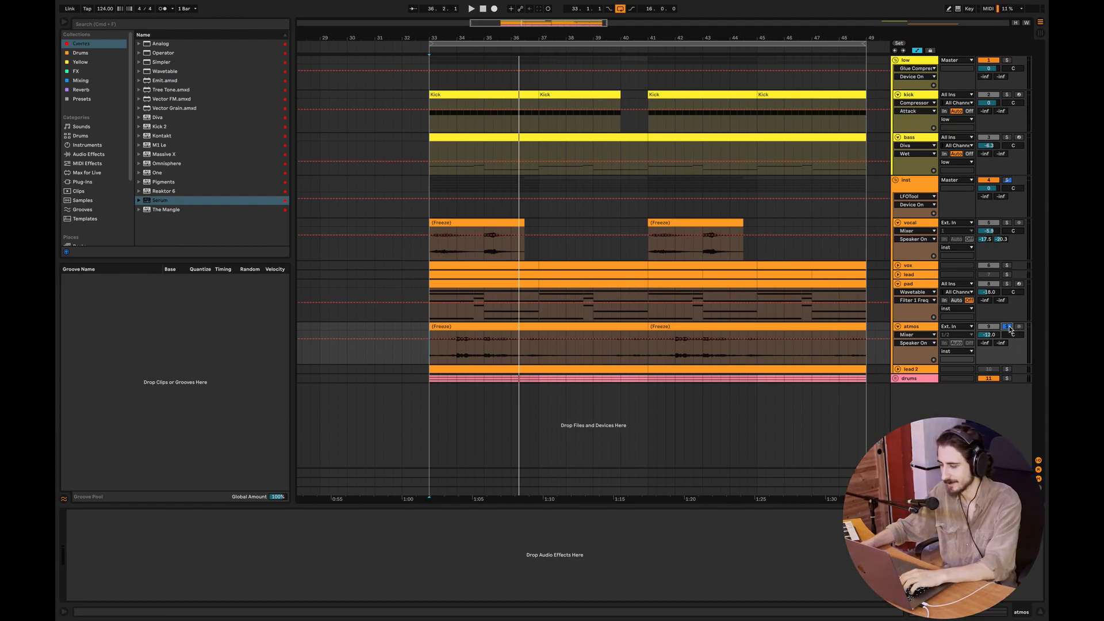
Unfold the lead 2 track and open its first clip for note editing
click(898, 369)
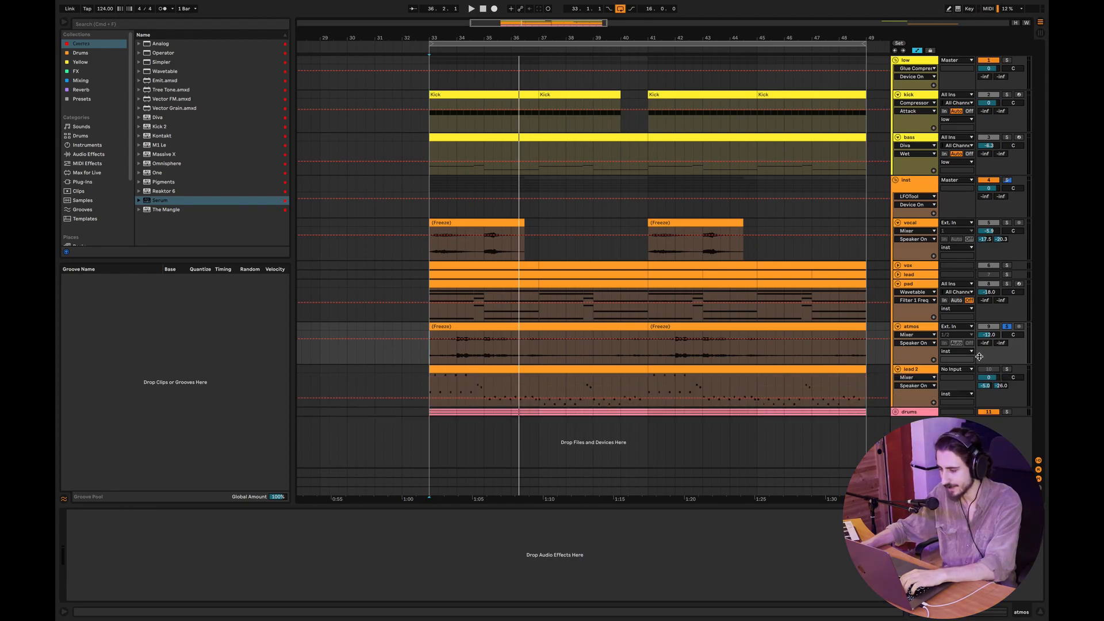
click(421, 388)
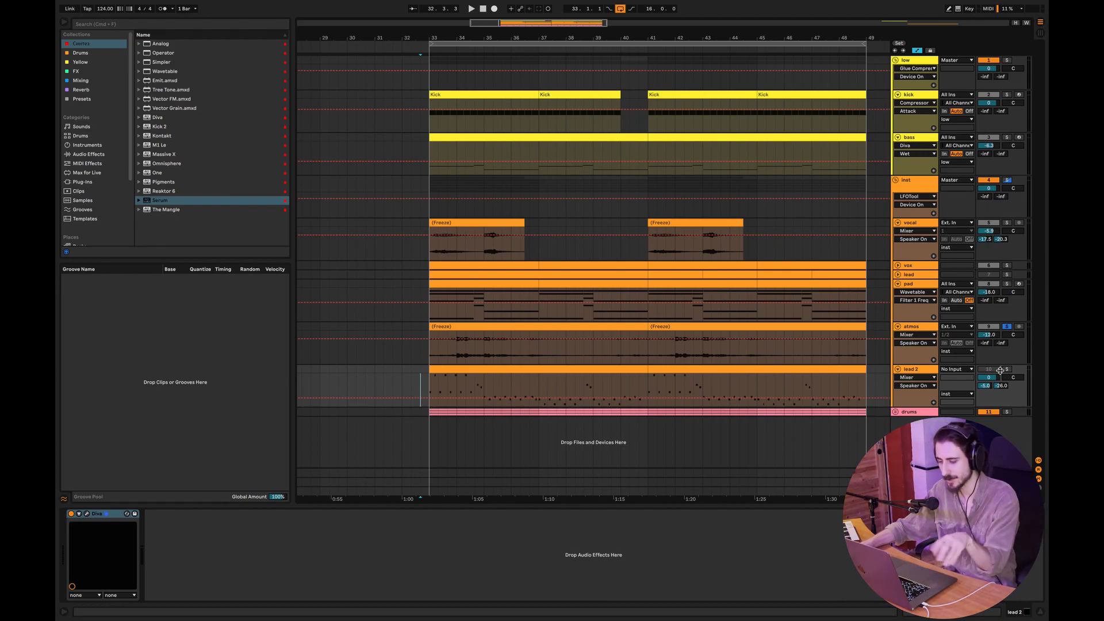
click(463, 369)
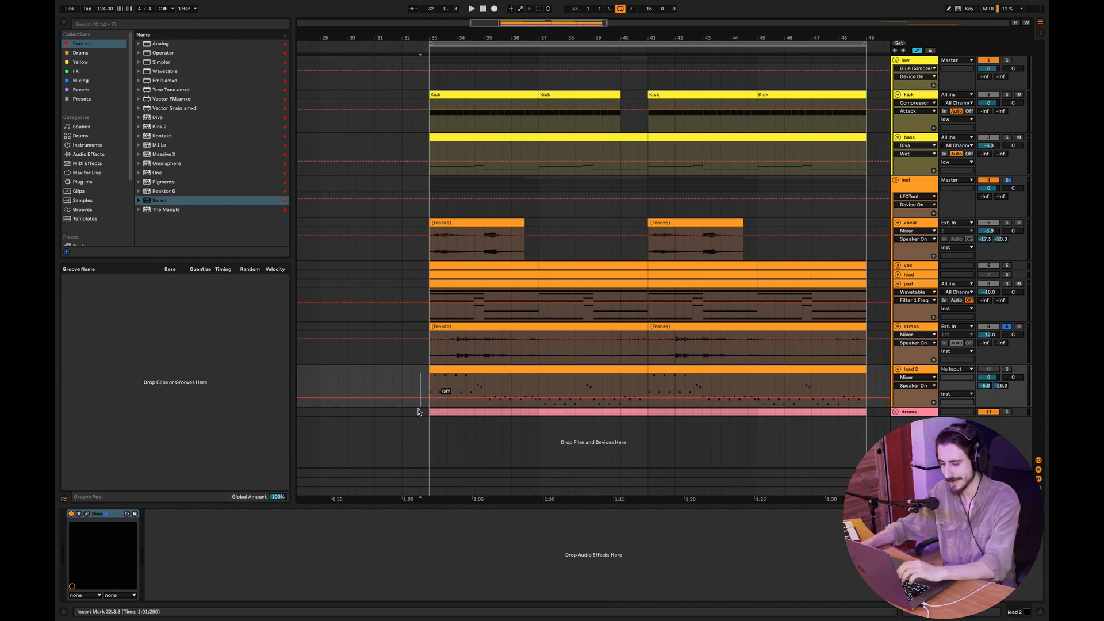
double_click(463, 369)
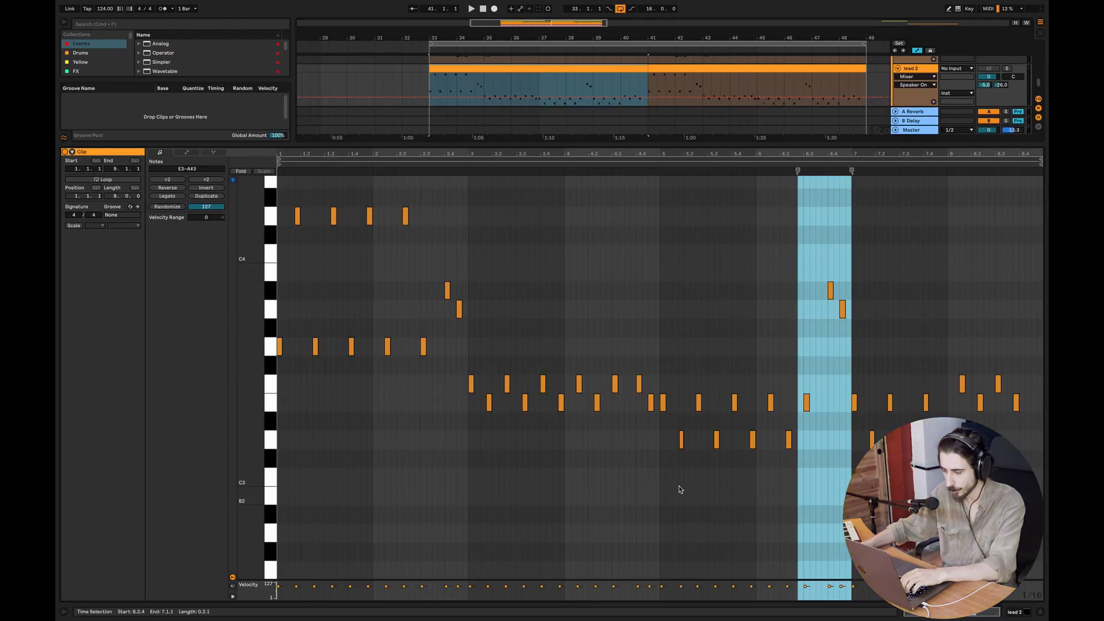
Select the repeated G3 notes and the repeated D4 notes in the opening bars of the lead 2 clip
drag(506, 155, 661, 215)
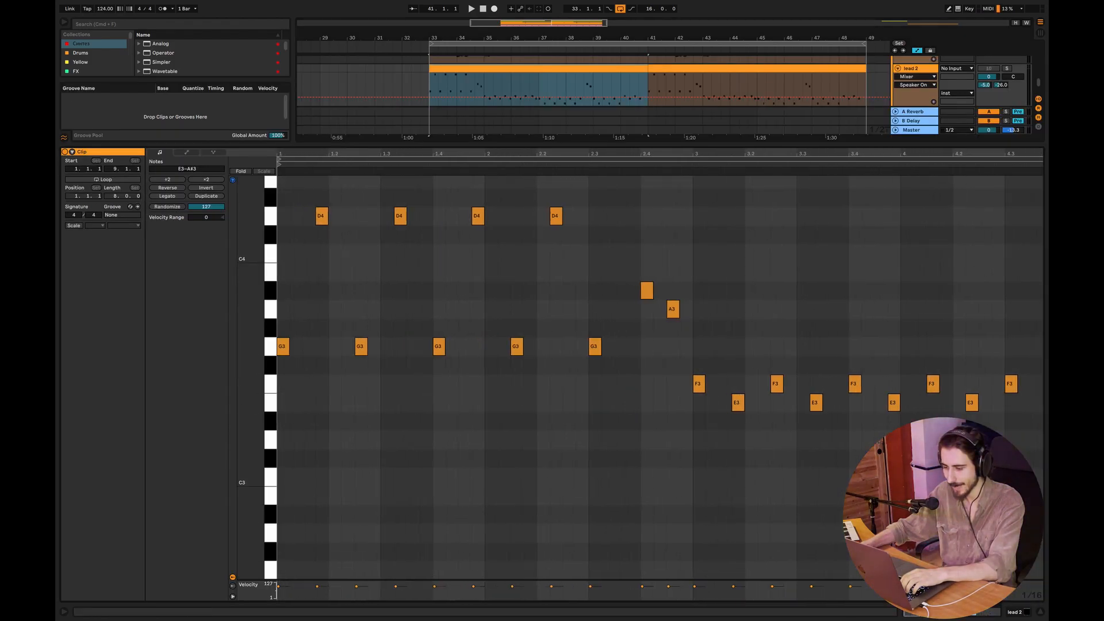
drag(629, 349, 276, 331)
click(596, 224)
drag(597, 224, 279, 210)
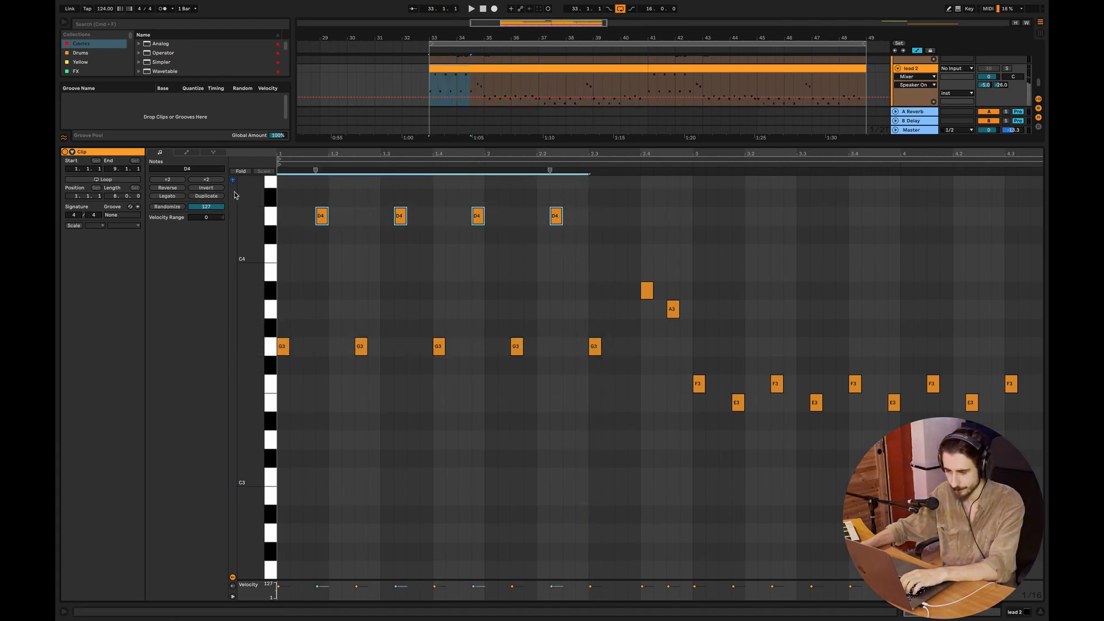
Solo lead 2, set its volume to -4.9 dB and audition the clip's first D4 and G3 notes
click(1007, 69)
click(321, 216)
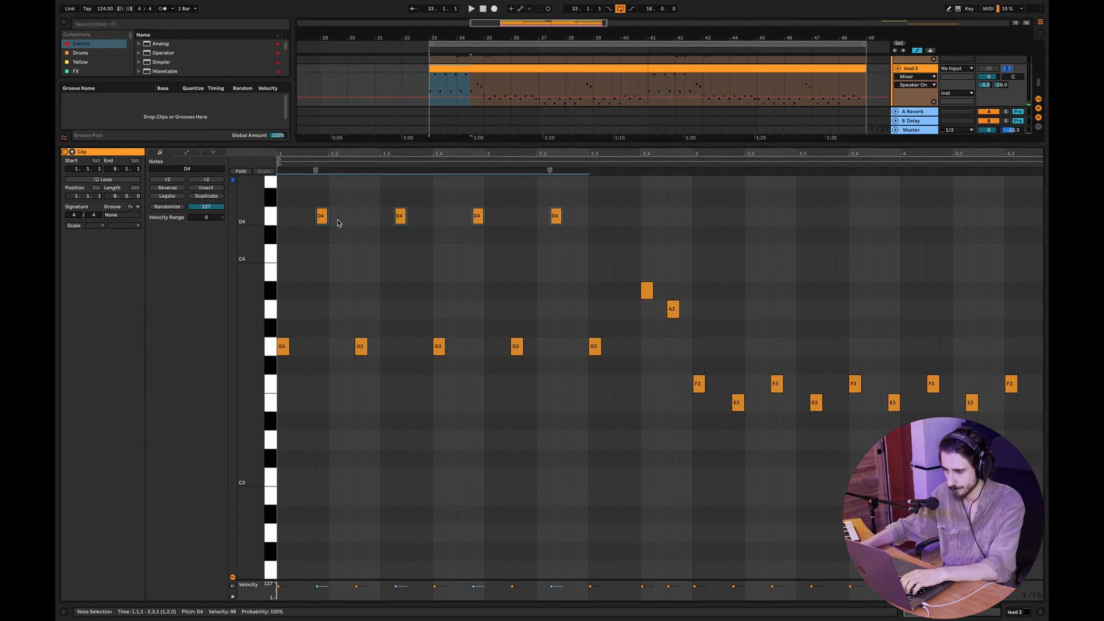
click(284, 351)
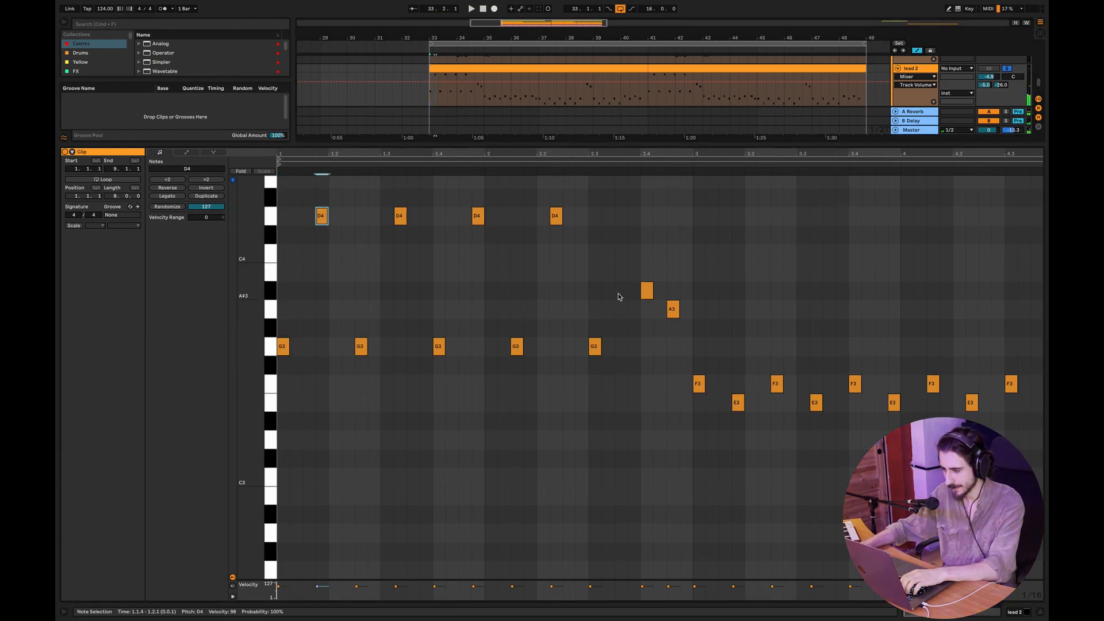
Audition the A#3 and A3 passing notes at the end of bar 2 and close the note editor
drag(615, 154, 611, 117)
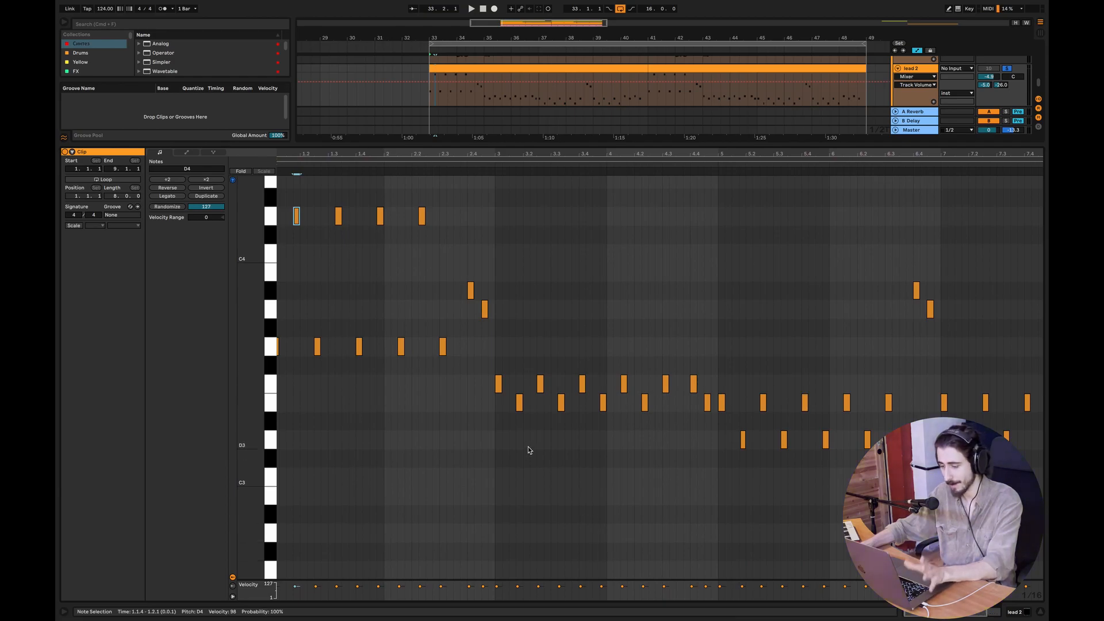
click(467, 290)
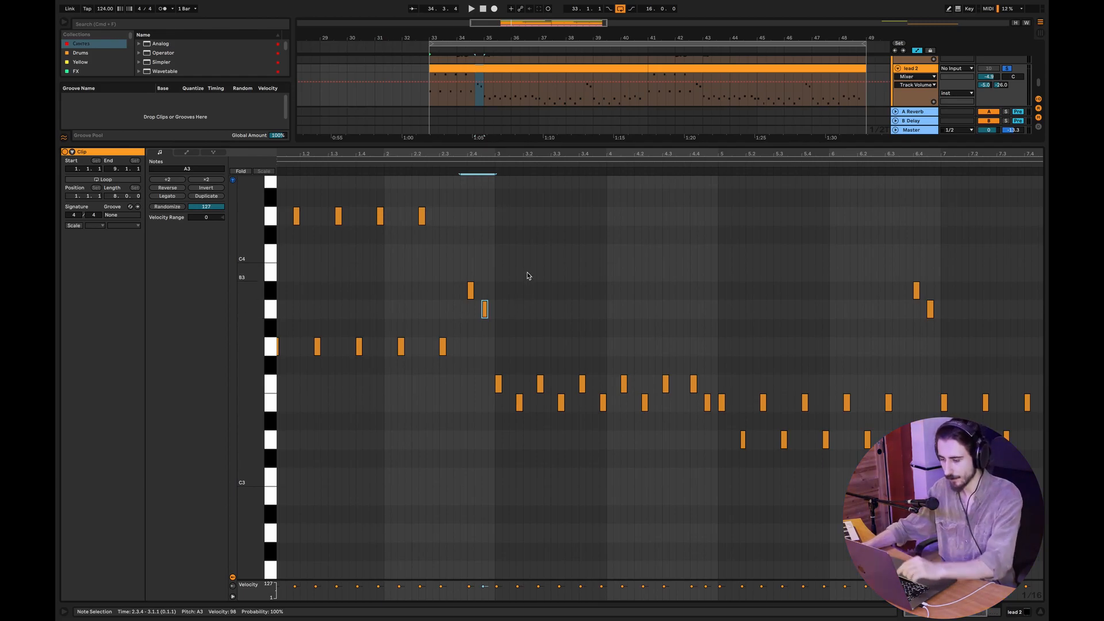
drag(527, 272, 467, 316)
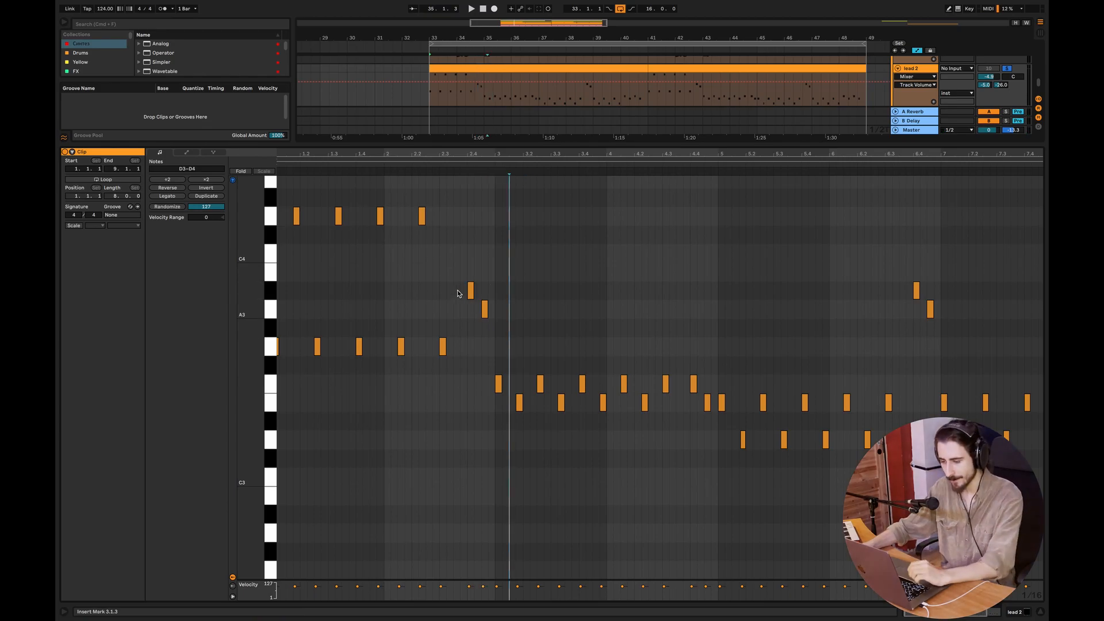
click(471, 291)
click(485, 310)
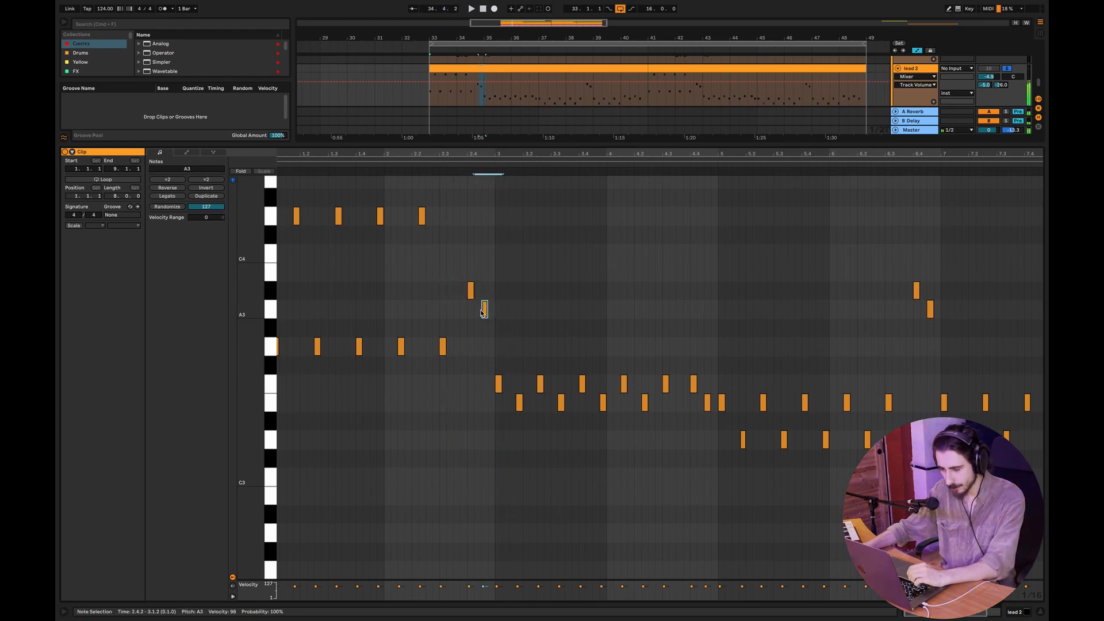
drag(454, 293, 472, 314)
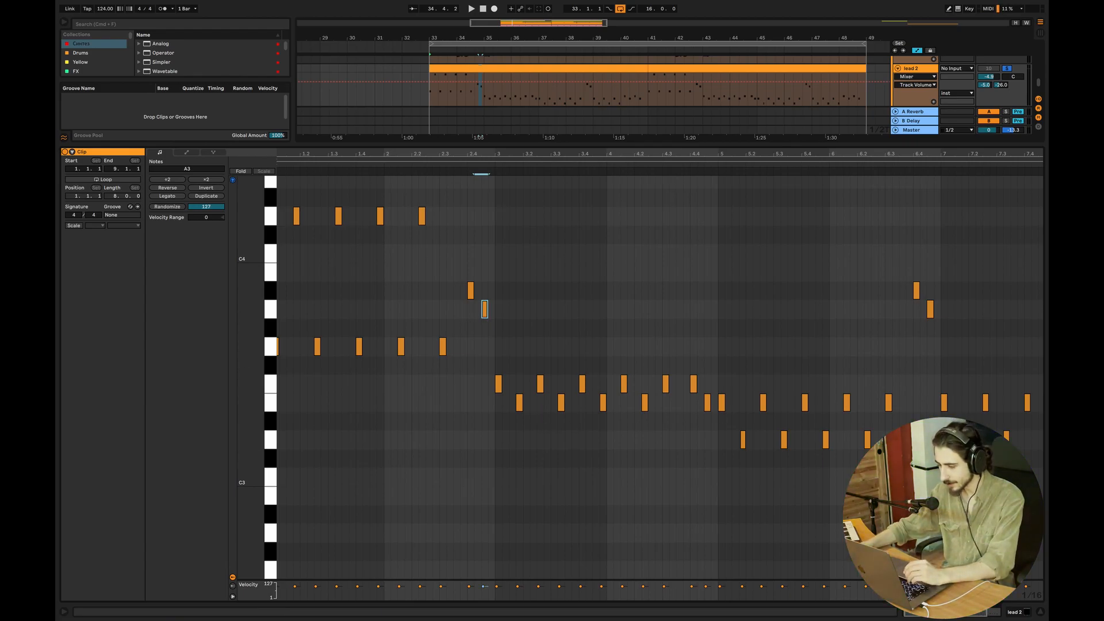
scroll(659, 377, down, 3)
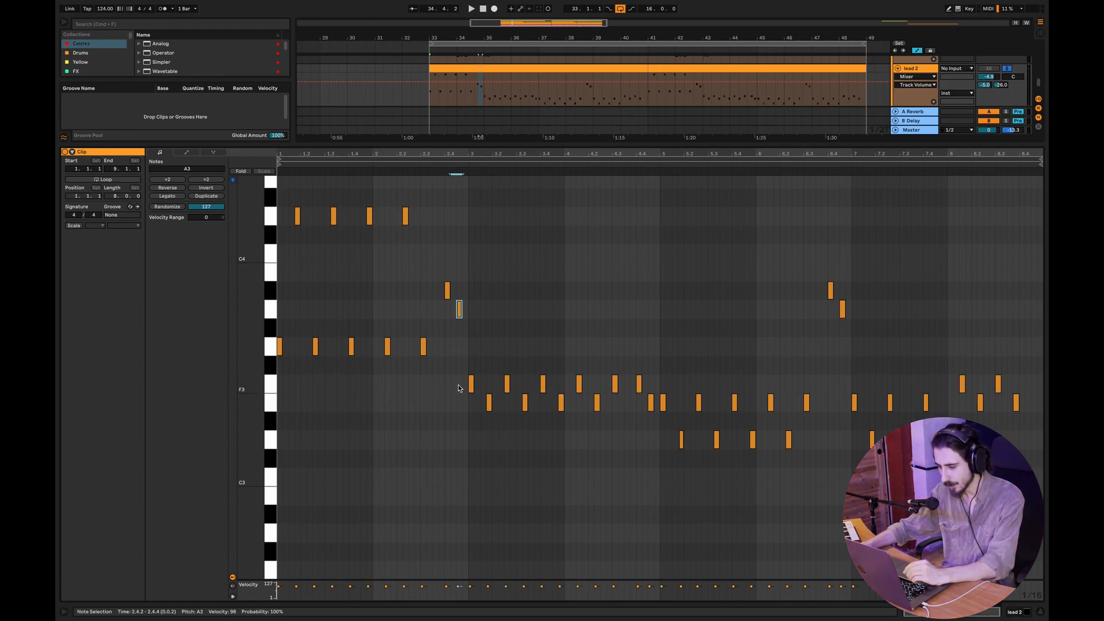
click(1041, 612)
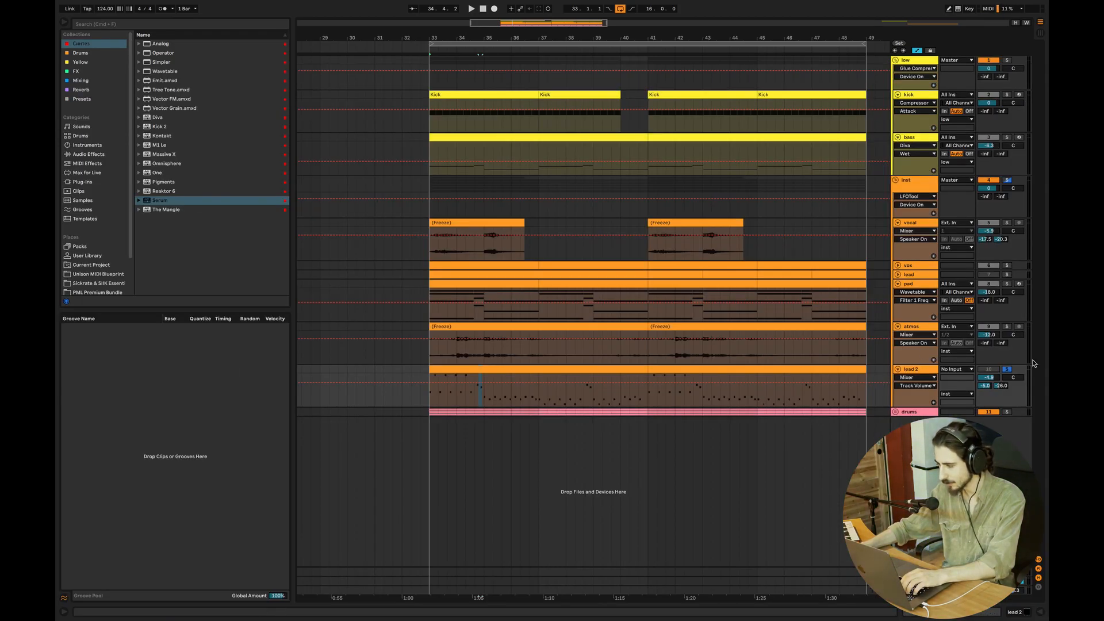
Unsolo lead 2, play the mix from bar 33, reactivate lead 2 and reset its volume to 0 dB
click(1008, 370)
key(space)
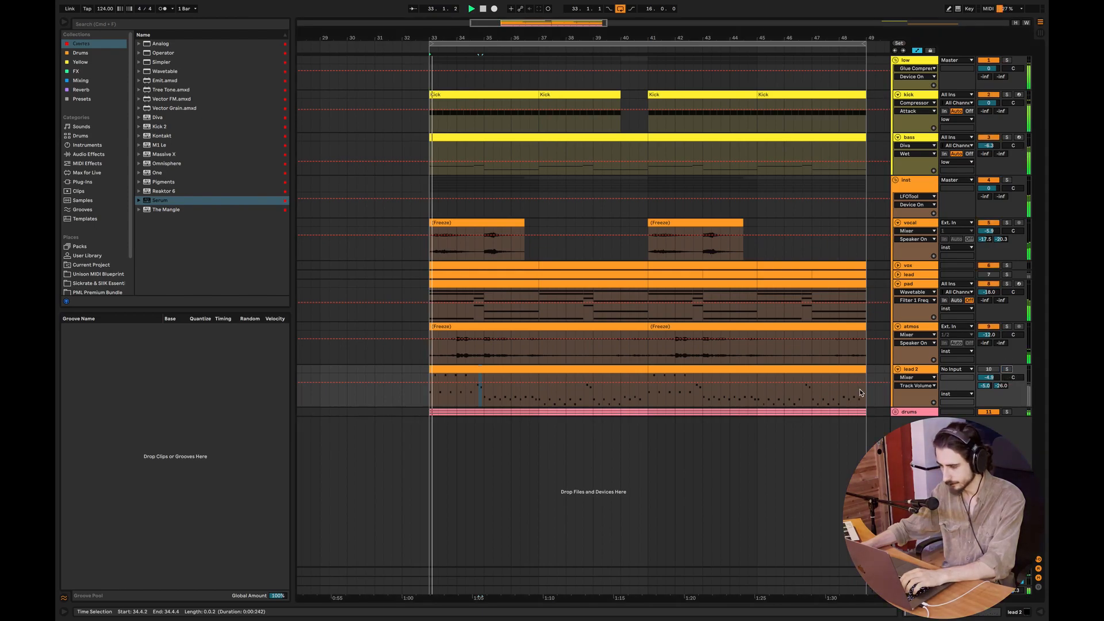
click(985, 370)
click(986, 376)
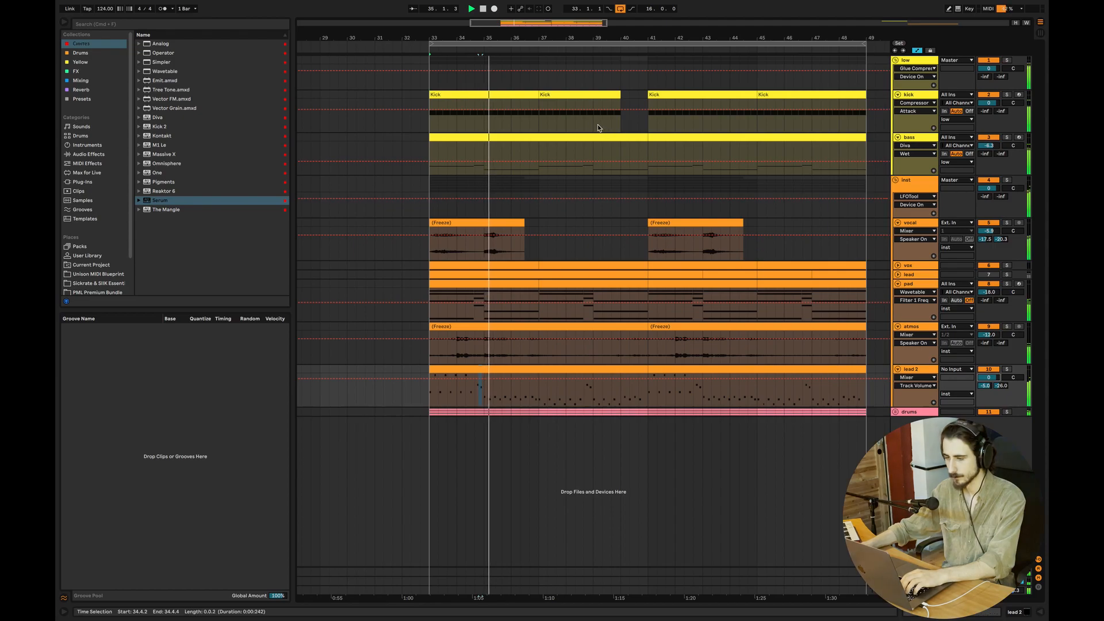
drag(610, 38, 624, 34)
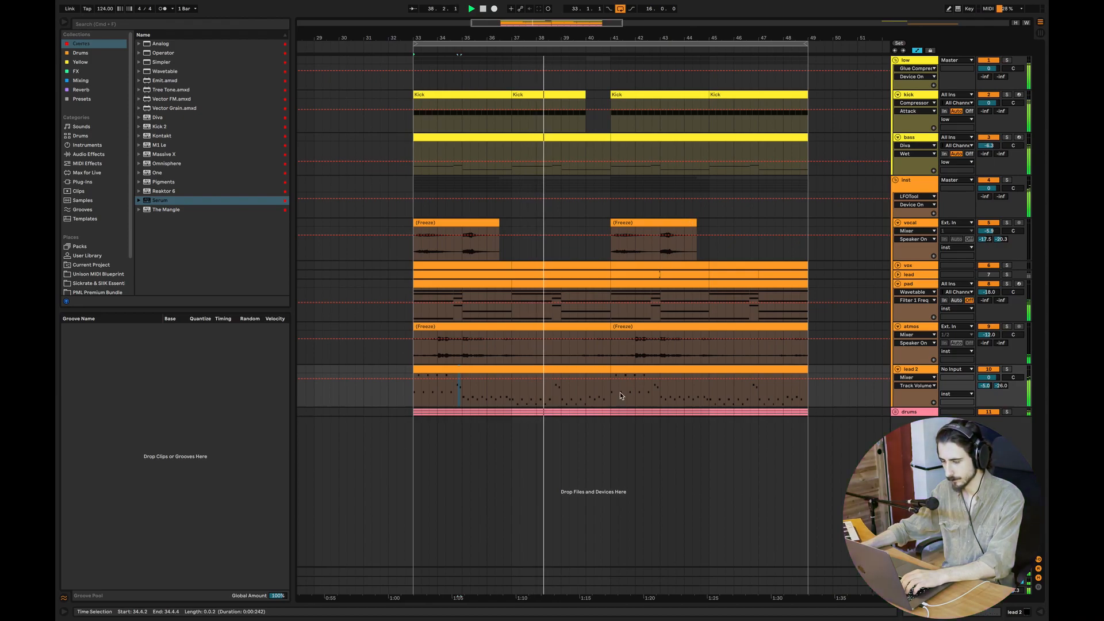
Reopen the first lead 2 clip and audition the F3 and E3 notes in its bar 8
double_click(570, 374)
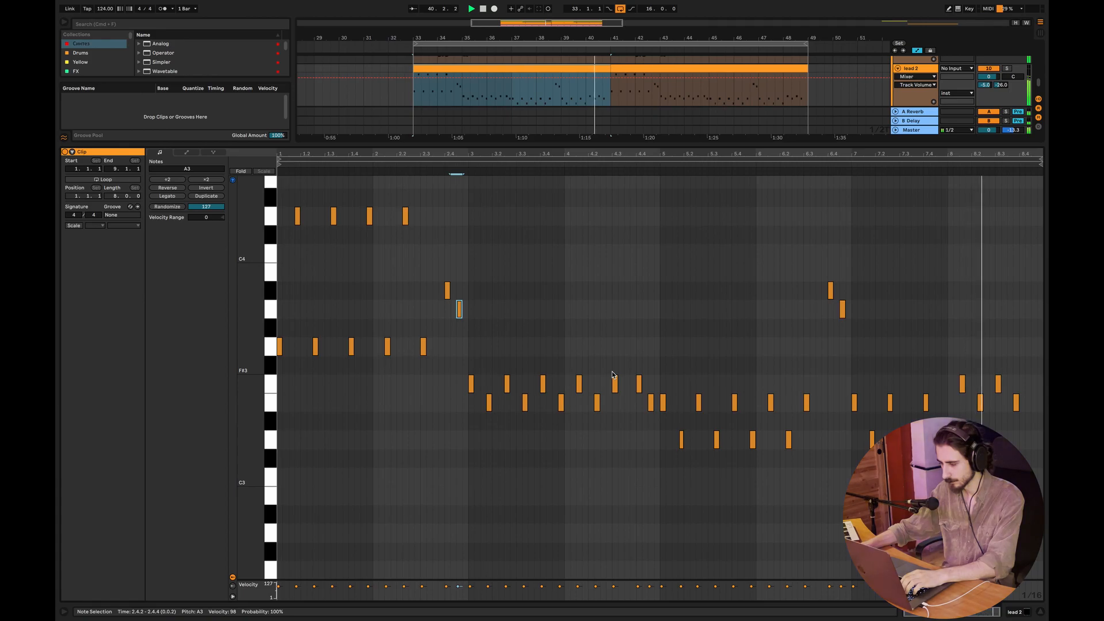
click(947, 364)
drag(959, 385, 967, 400)
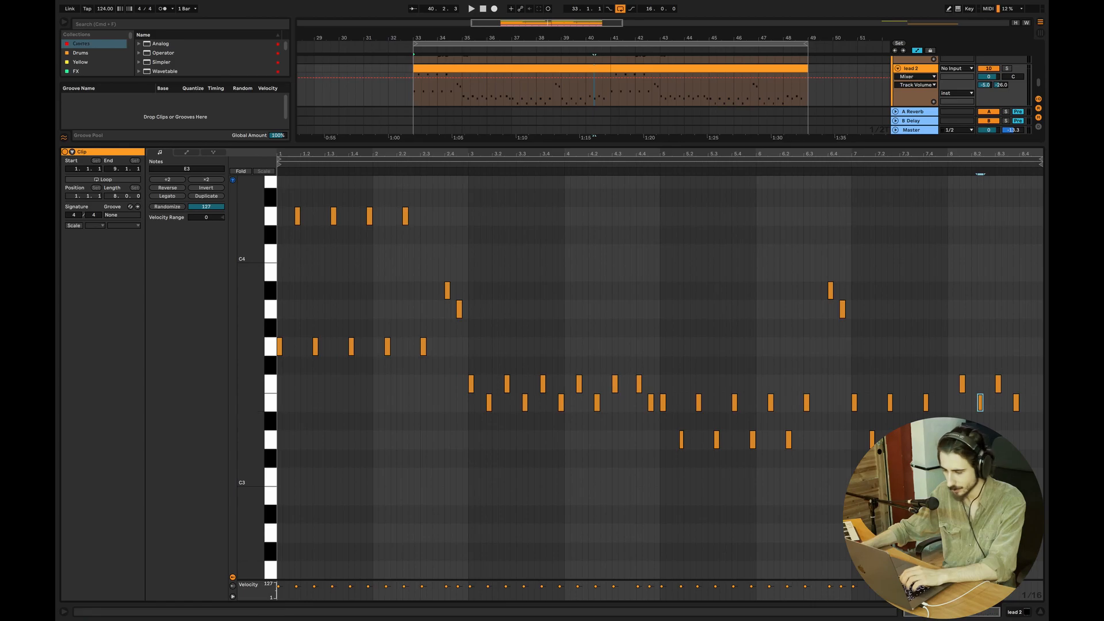
Audition the opening G3 and D4 notes and the A#3 and A3 passing notes at the end of bar 2
scroll(679, 377, up, 5)
scroll(678, 377, left, 8)
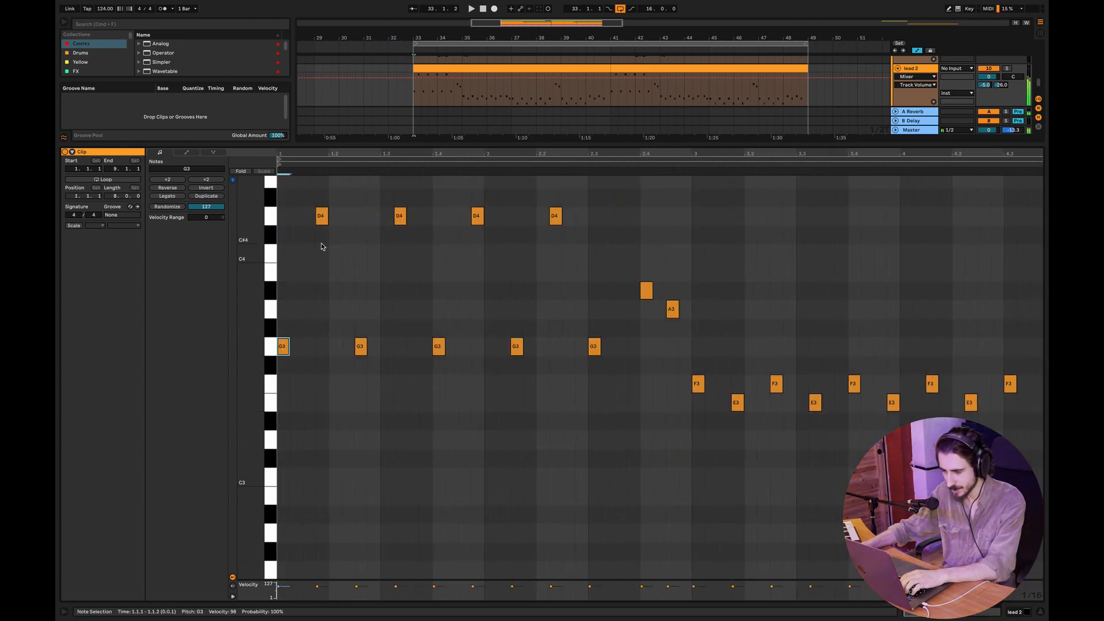
click(323, 222)
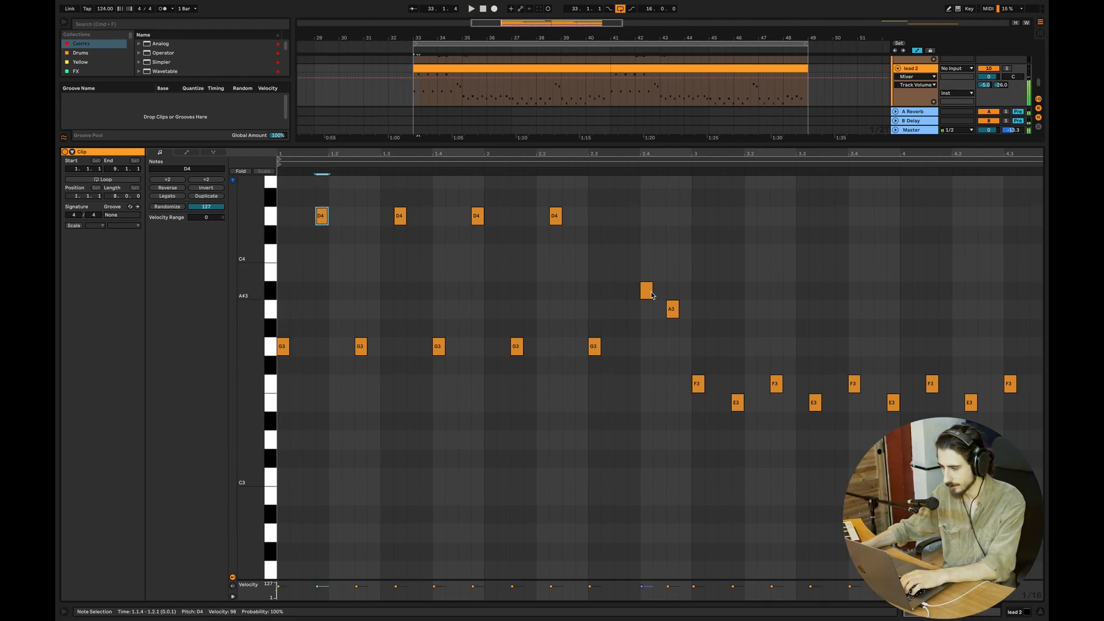
click(646, 295)
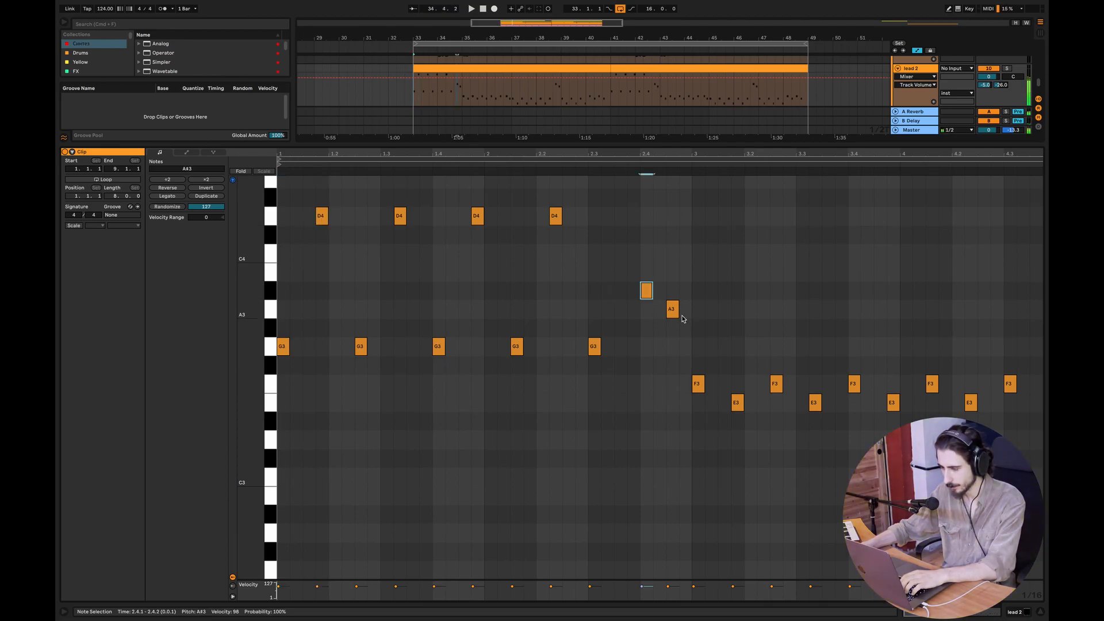
click(672, 314)
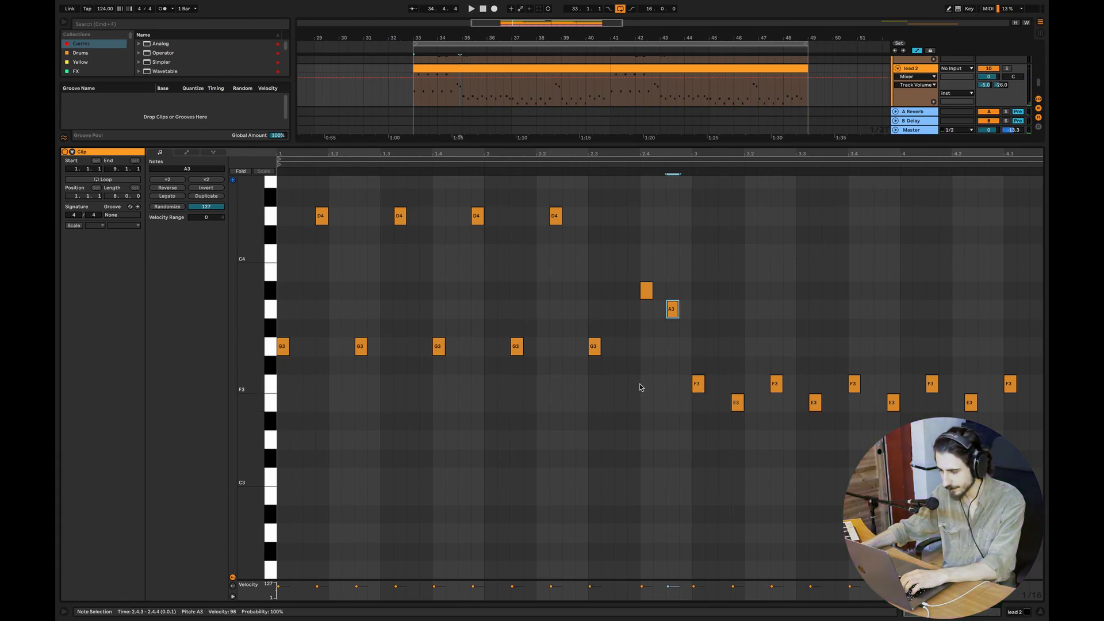
Add a trial F3 note beneath the first D4 in bar 1, and remove it again
double_click(322, 384)
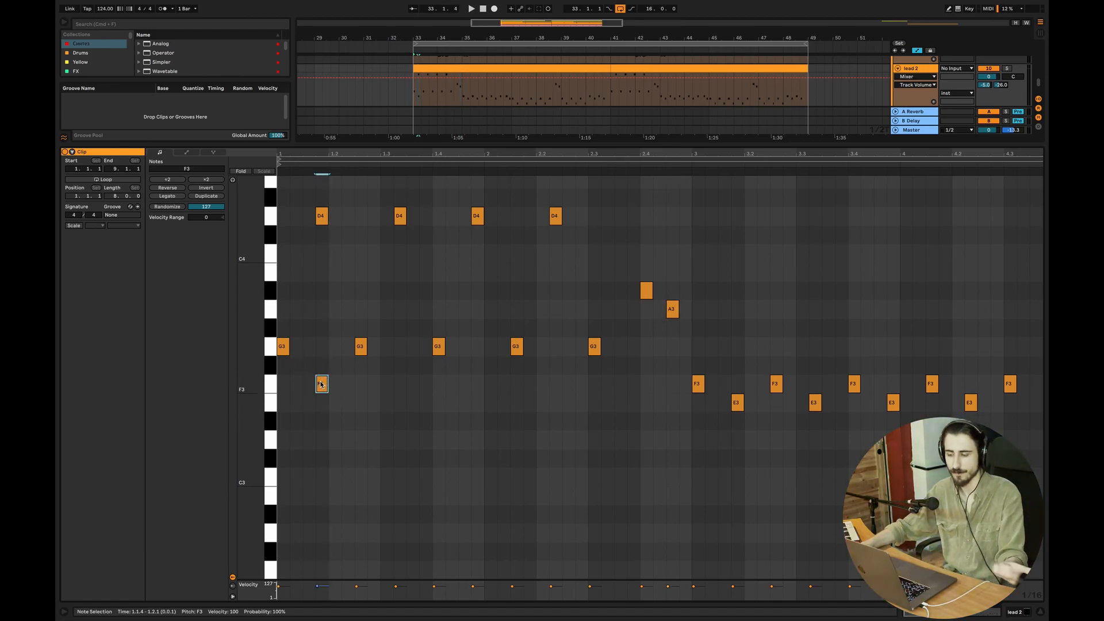
double_click(323, 385)
scroll(578, 407, right, 2)
scroll(578, 407, left, 2)
scroll(577, 406, up, 1)
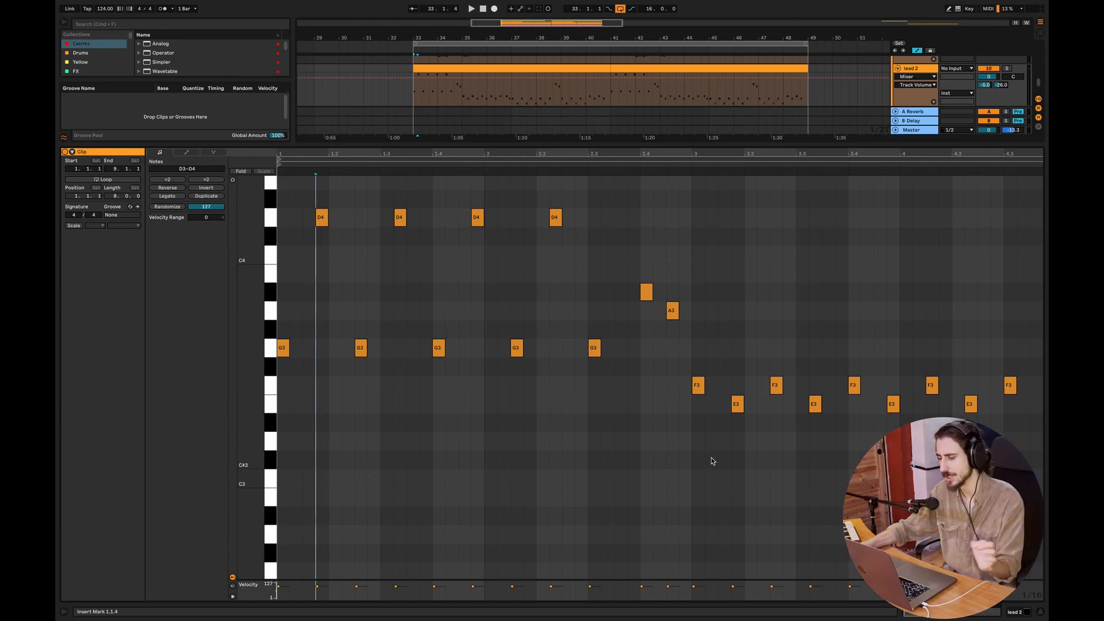
Audition the first E3 note in bar 3 of the lead 2 clip
scroll(739, 421, right, 3)
scroll(739, 422, down, 1)
click(690, 397)
scroll(636, 353, right, 15)
scroll(637, 353, down, 1)
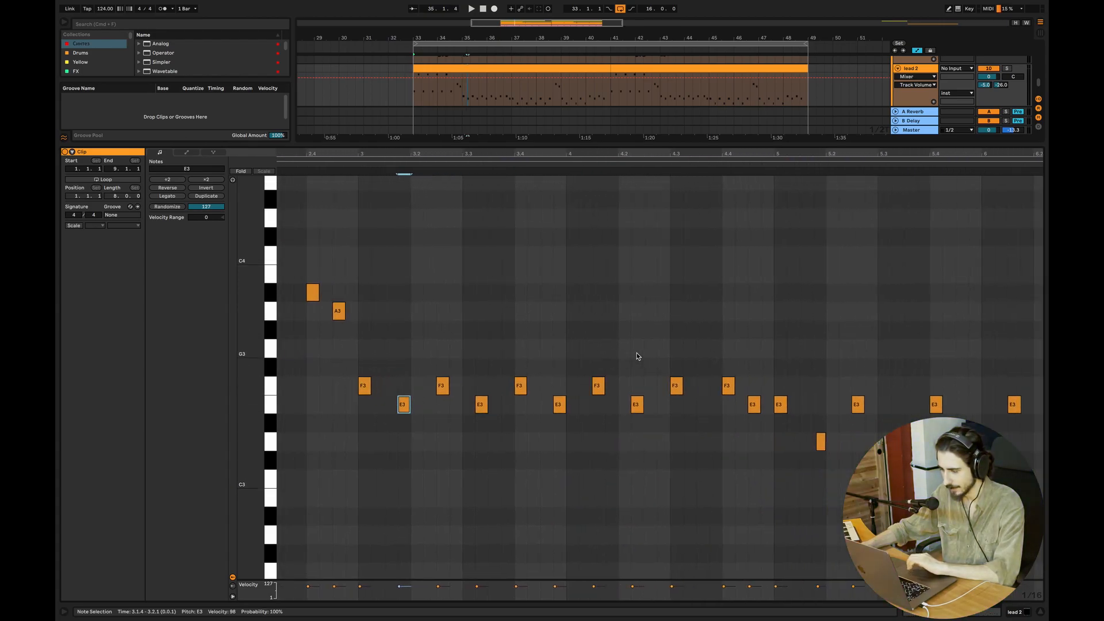
Select the A#3 and A3 passing notes at the end of bar 6, view the whole melody and close the note editor
scroll(636, 353, right, 8)
scroll(636, 354, down, 1)
drag(746, 253, 807, 297)
drag(824, 305, 762, 254)
drag(695, 154, 695, 98)
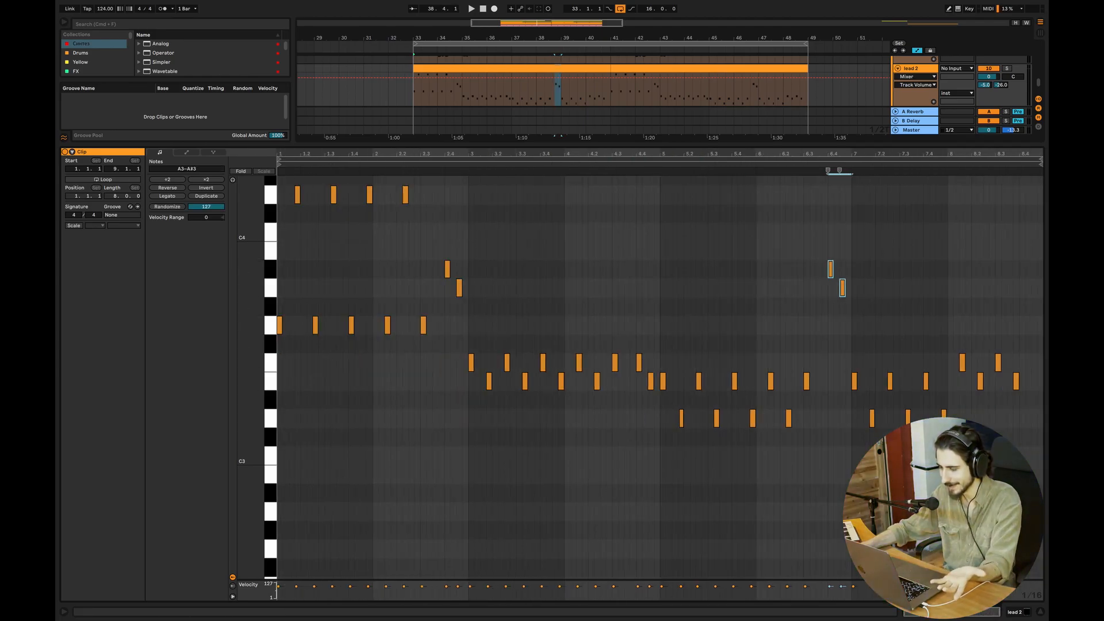
click(1039, 614)
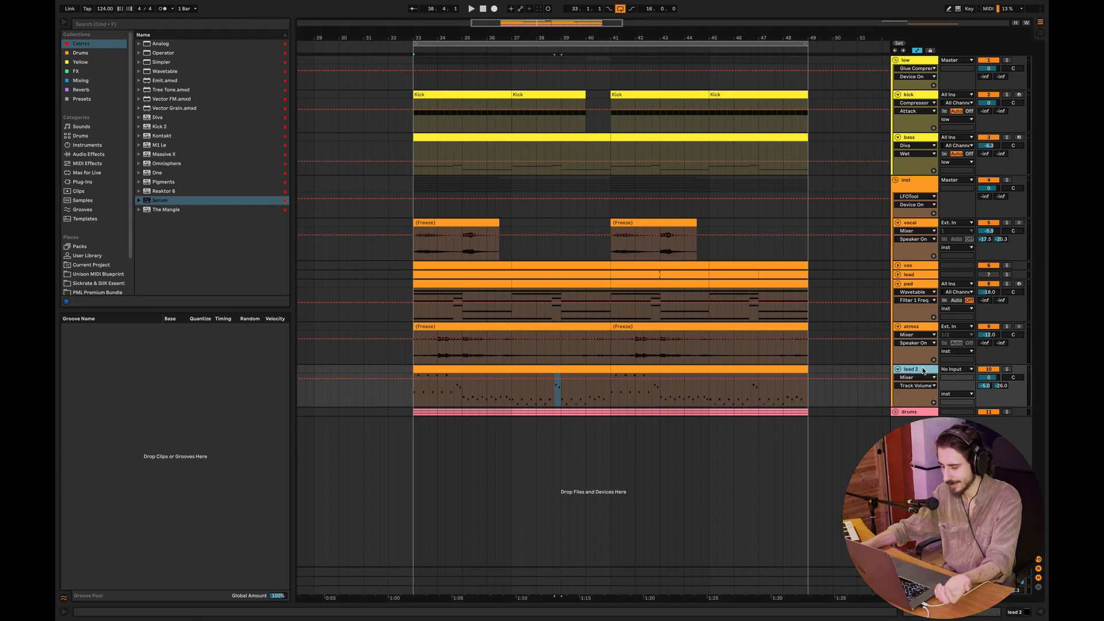
Open lead 2's Diva synth, play the soloed track with oscillator Sync3 switched on, and hide the synth window
double_click(922, 370)
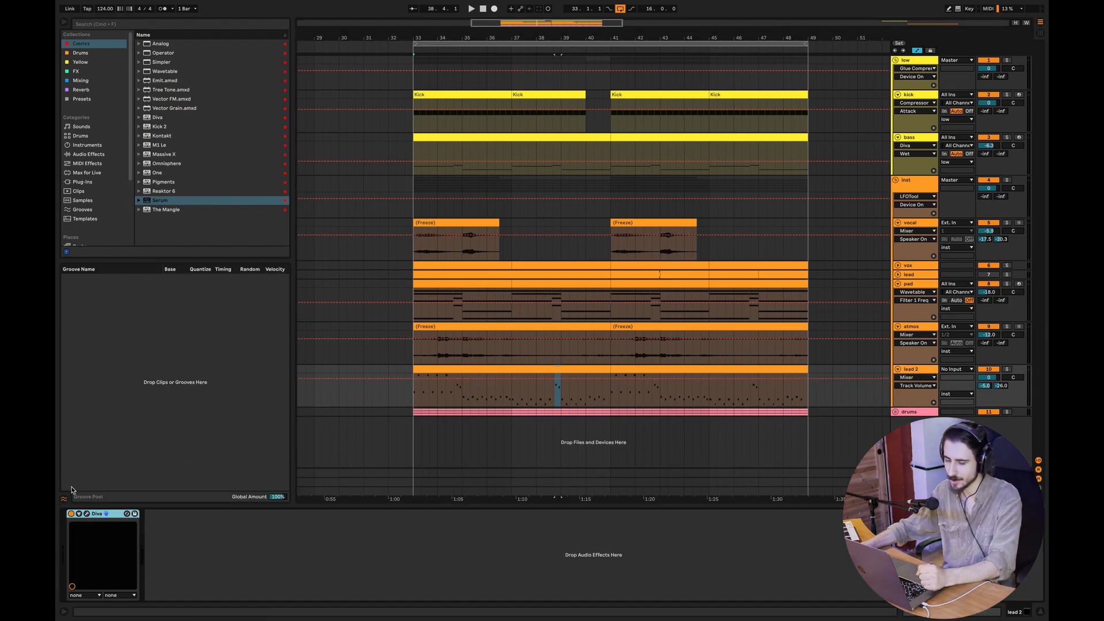
click(1007, 370)
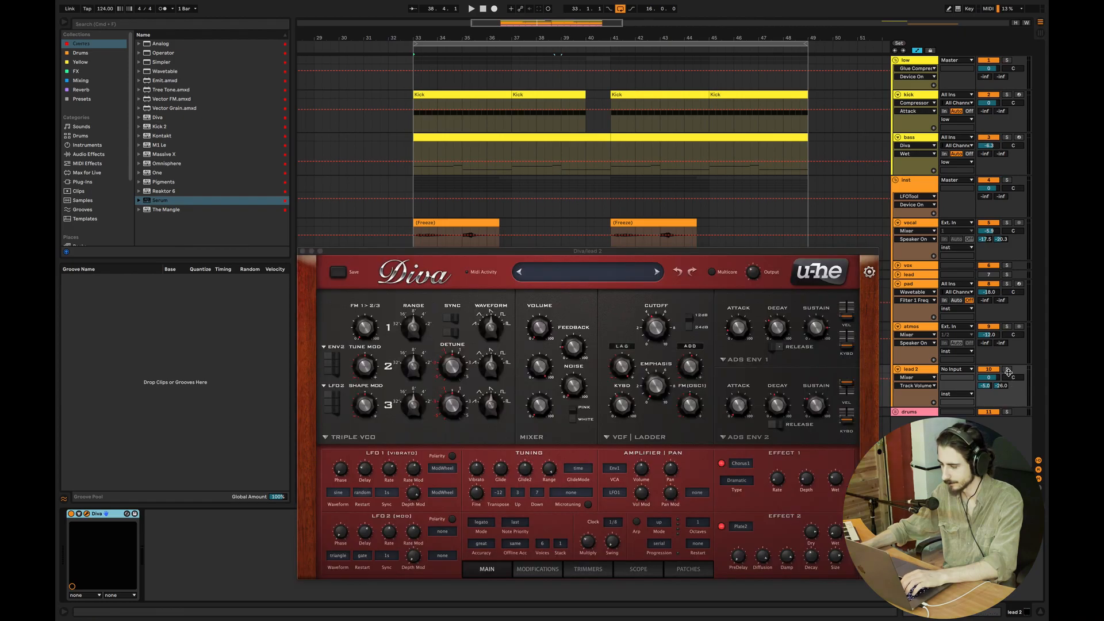
key(space)
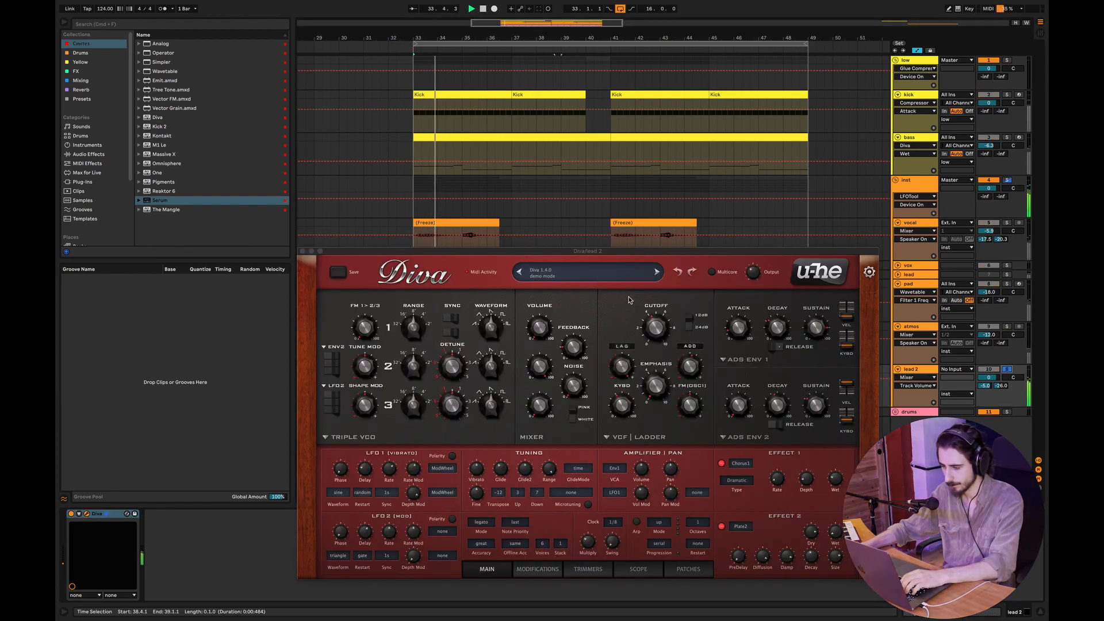
click(447, 321)
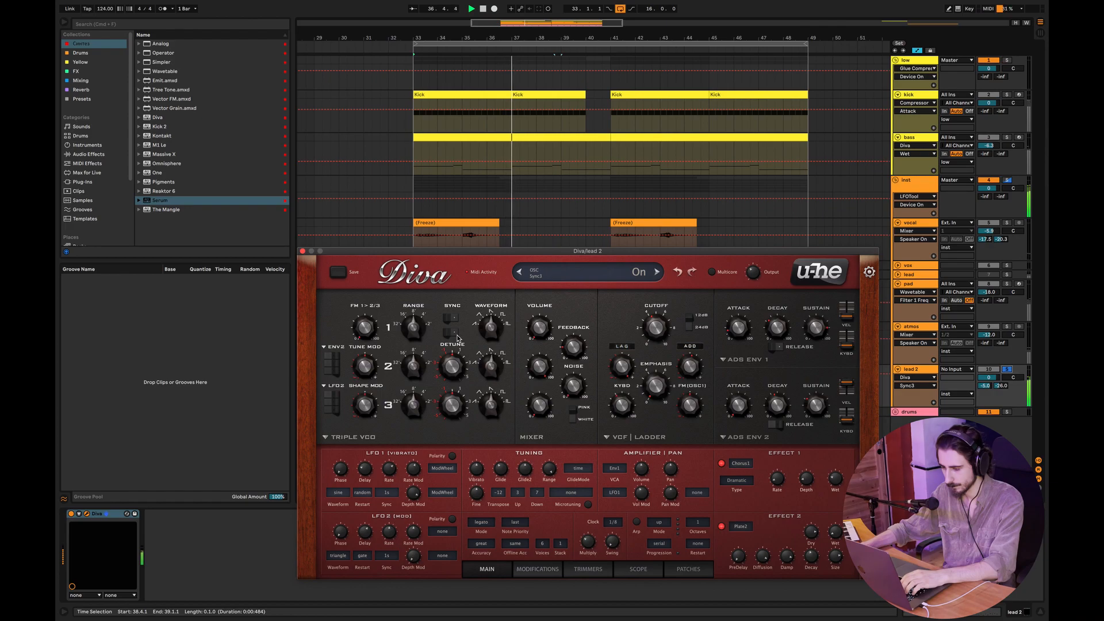
key(super+alt+p)
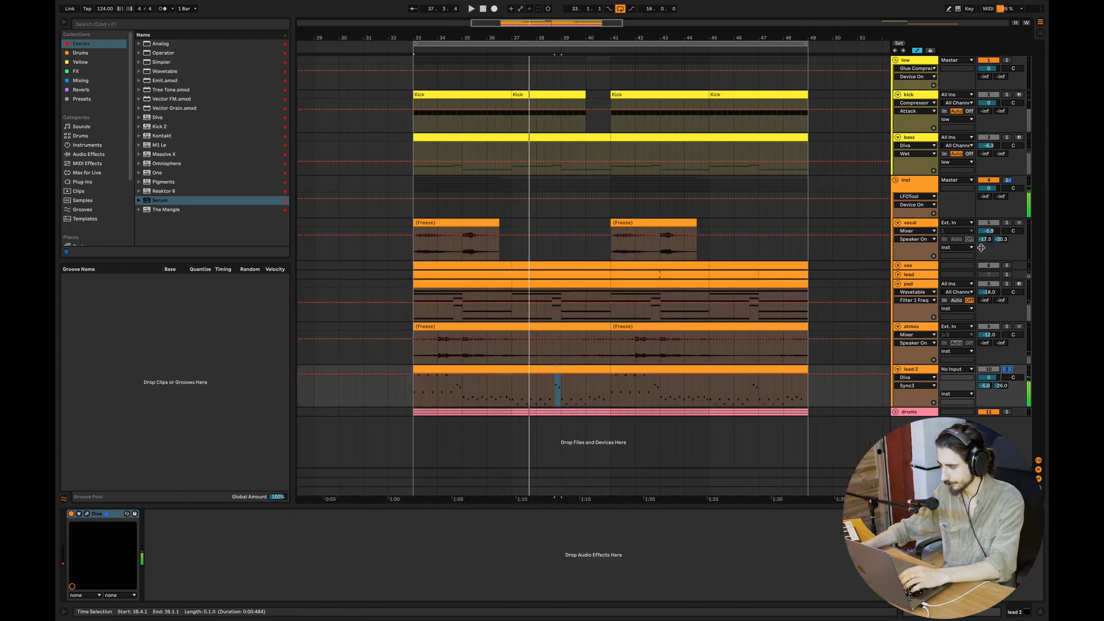
Fold the inst and low groups along with the bass and kick tracks, and unfold the drums group
click(896, 180)
click(898, 138)
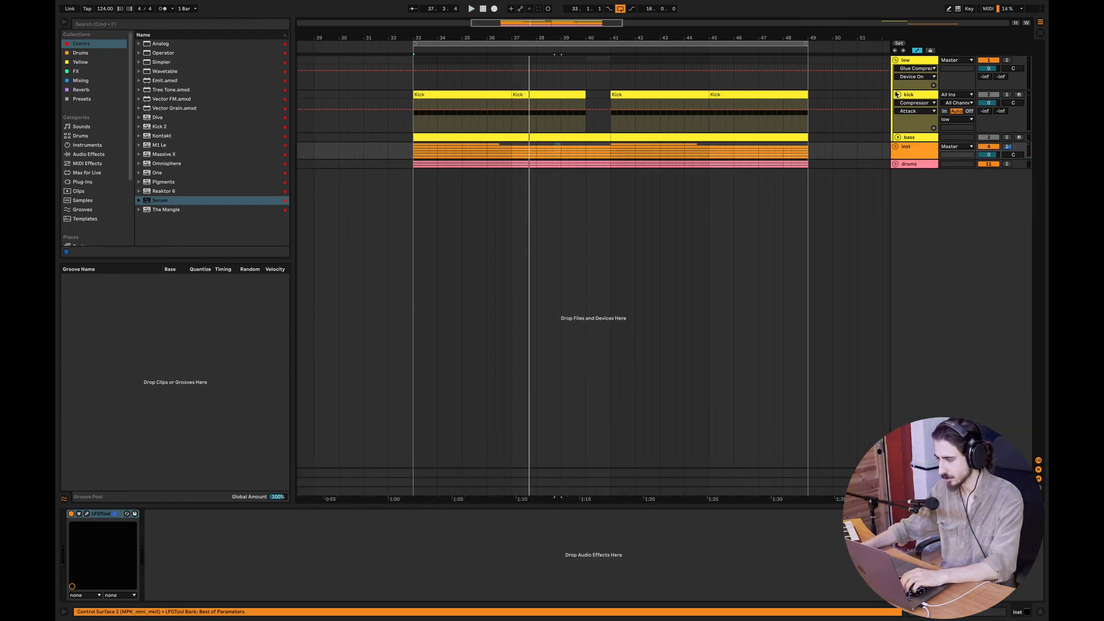
click(897, 95)
click(896, 60)
click(896, 86)
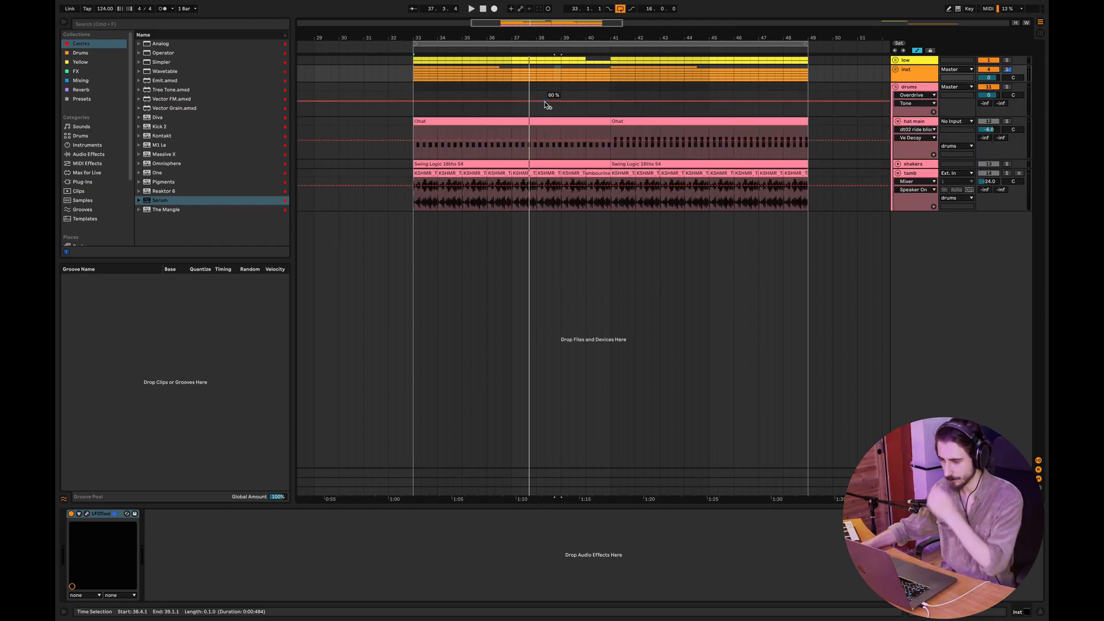
Solo hat main, play it from bar 33 and open the notes of its first clip
click(409, 128)
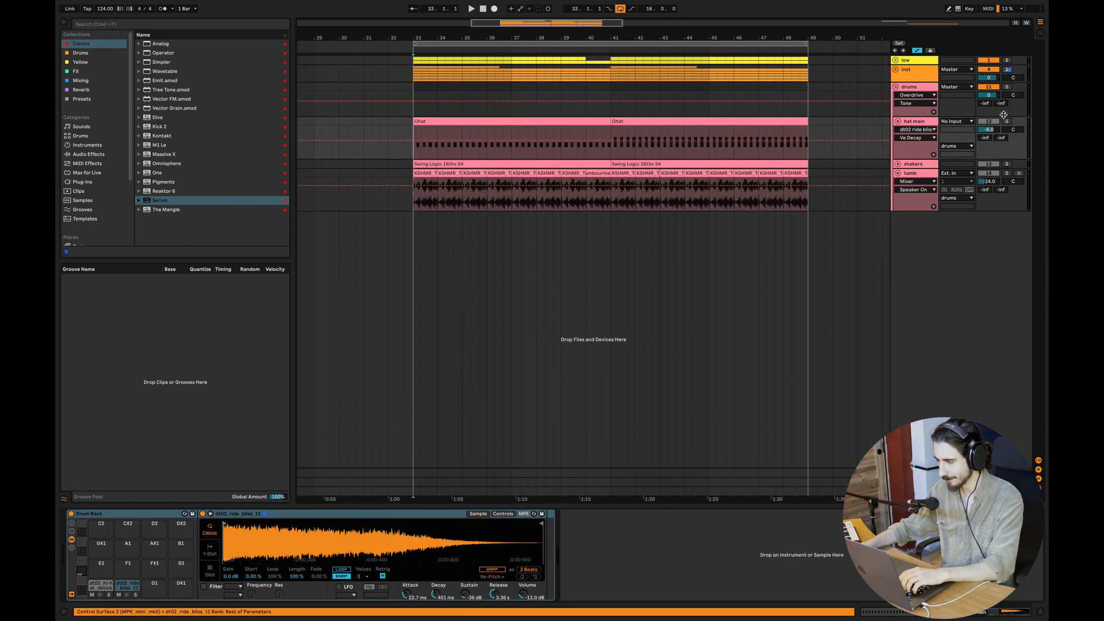
key(space)
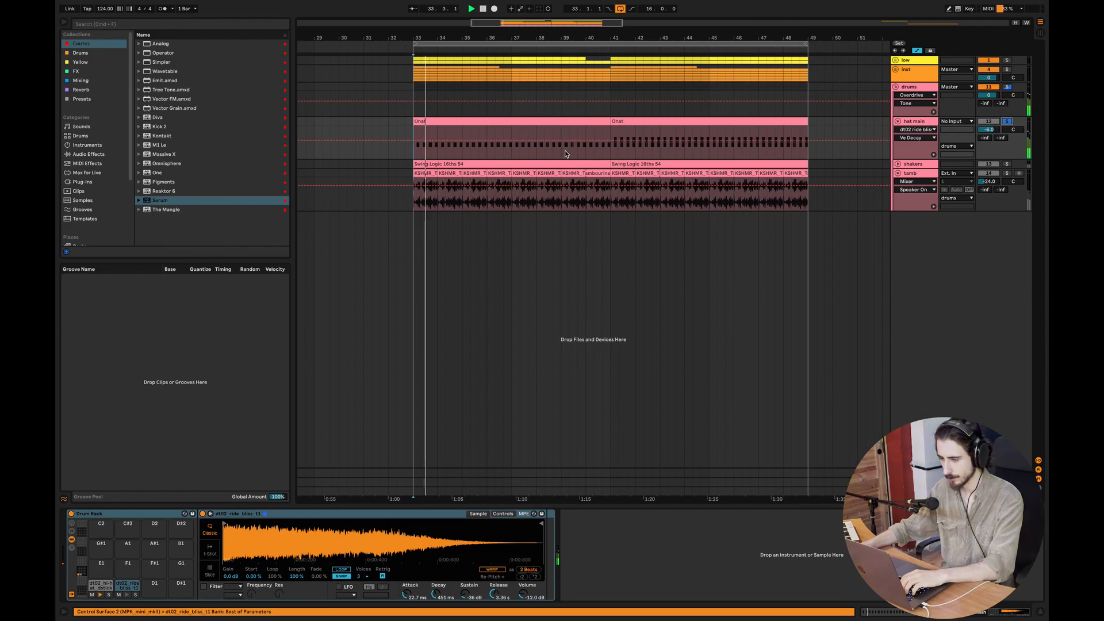
double_click(529, 138)
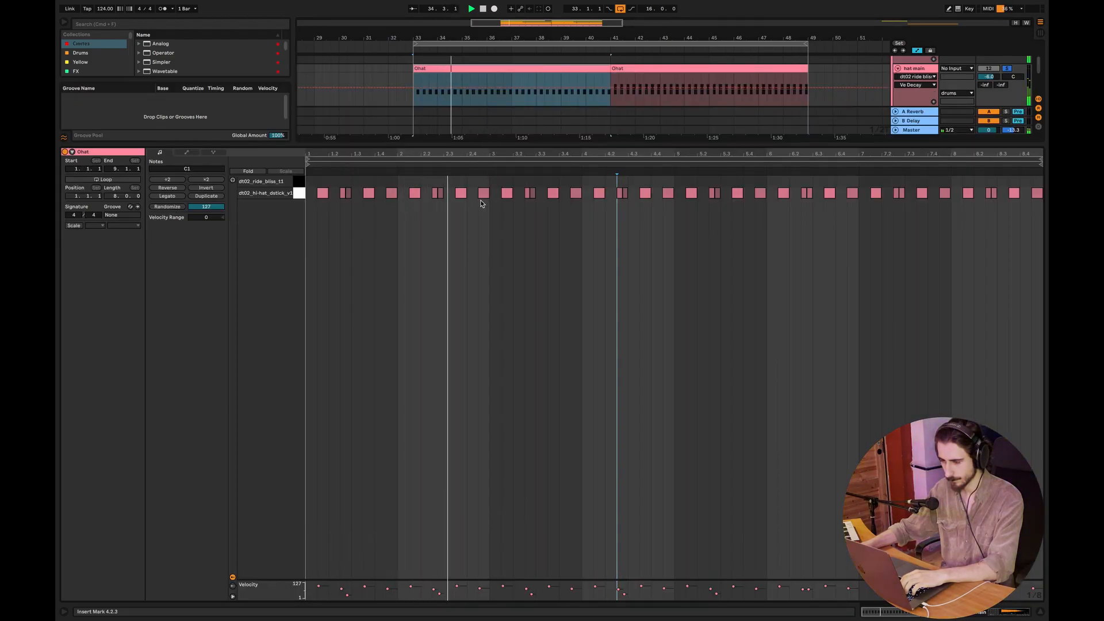
Select the pair of short hi-hat notes near beat 1.2, play the hats with the low group soloed, and close the editor
click(356, 195)
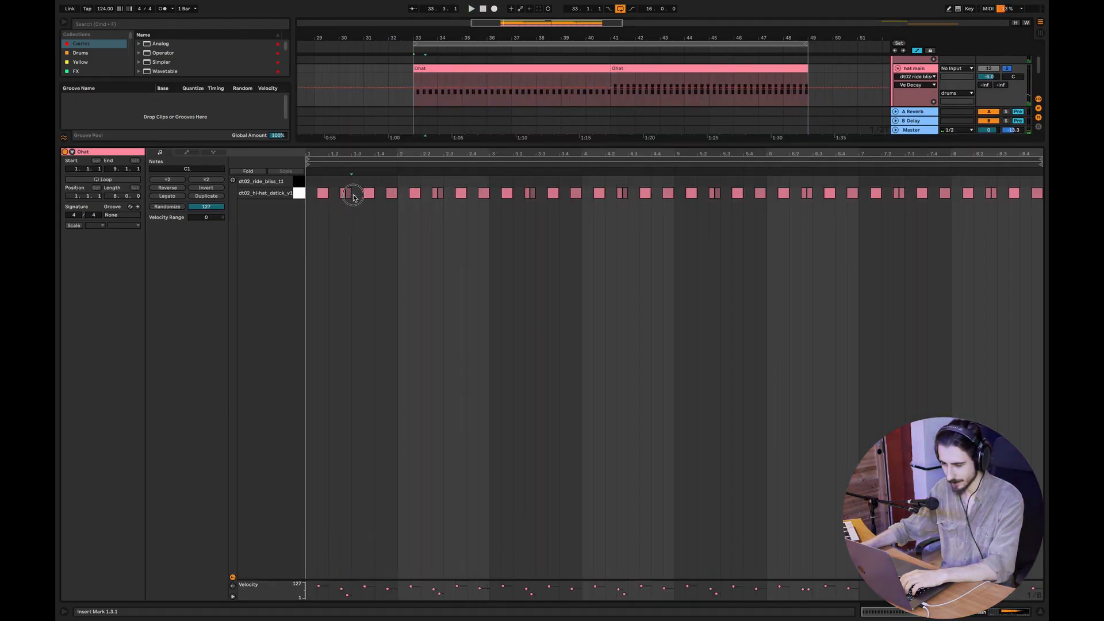
drag(358, 195, 343, 195)
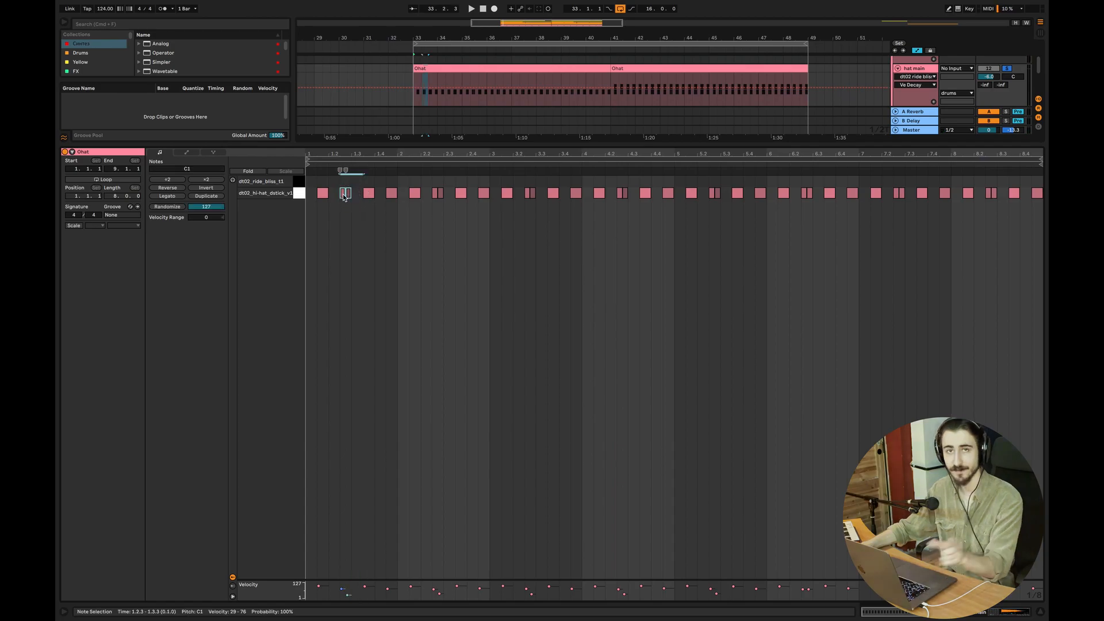
key(space)
click(385, 231)
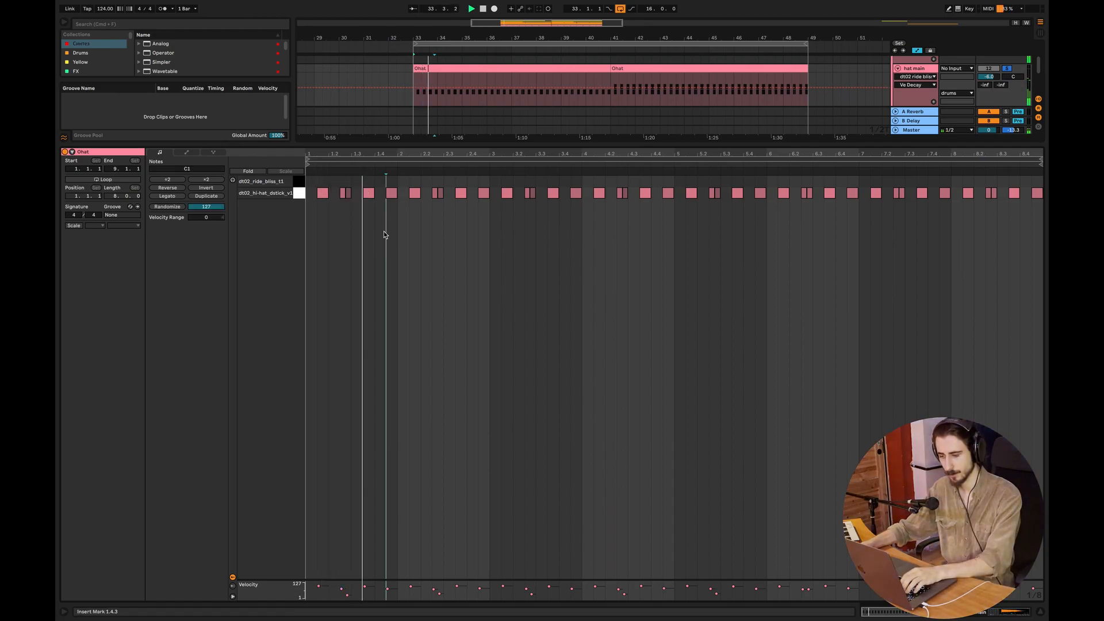
key(super+alt+l)
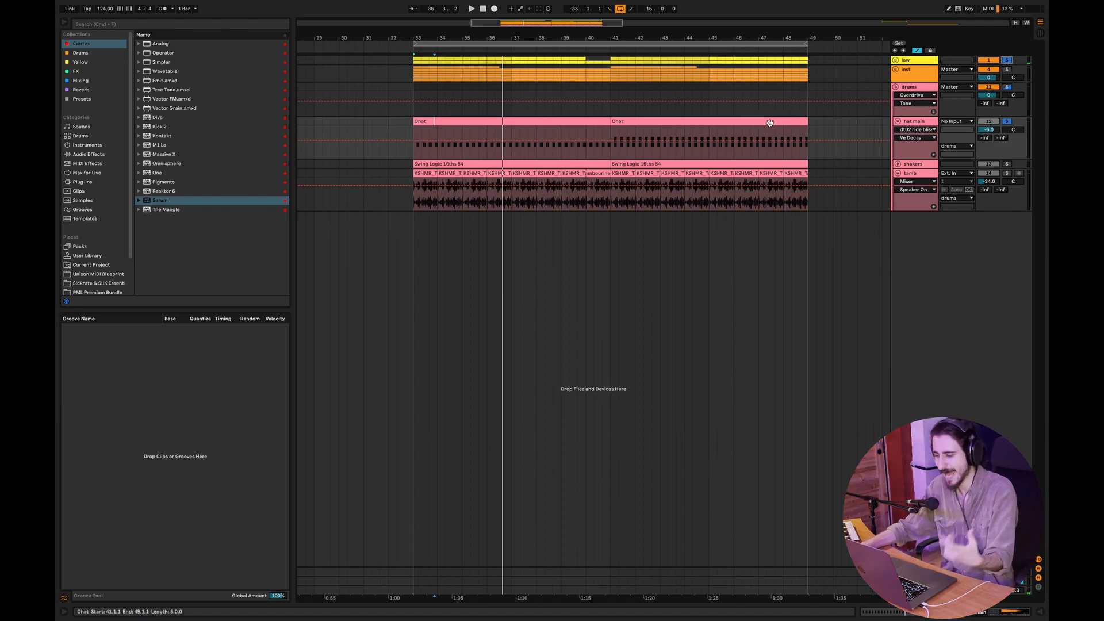
Open the second hat main clip, play its layered ride and hi-hat notes from bar 41, and close the editor
double_click(667, 129)
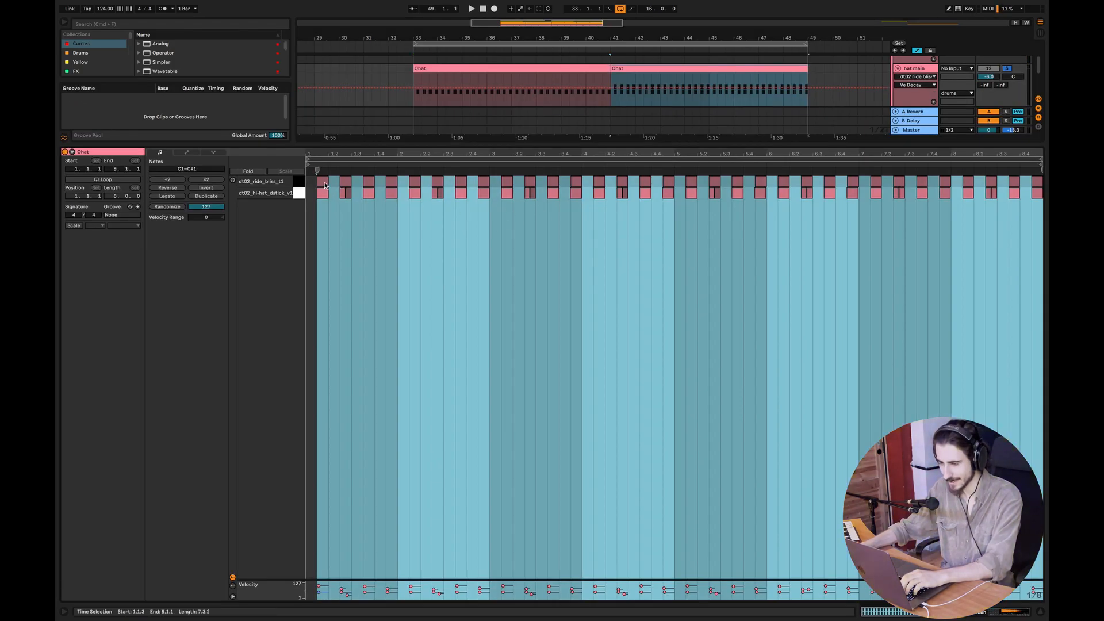
key(space)
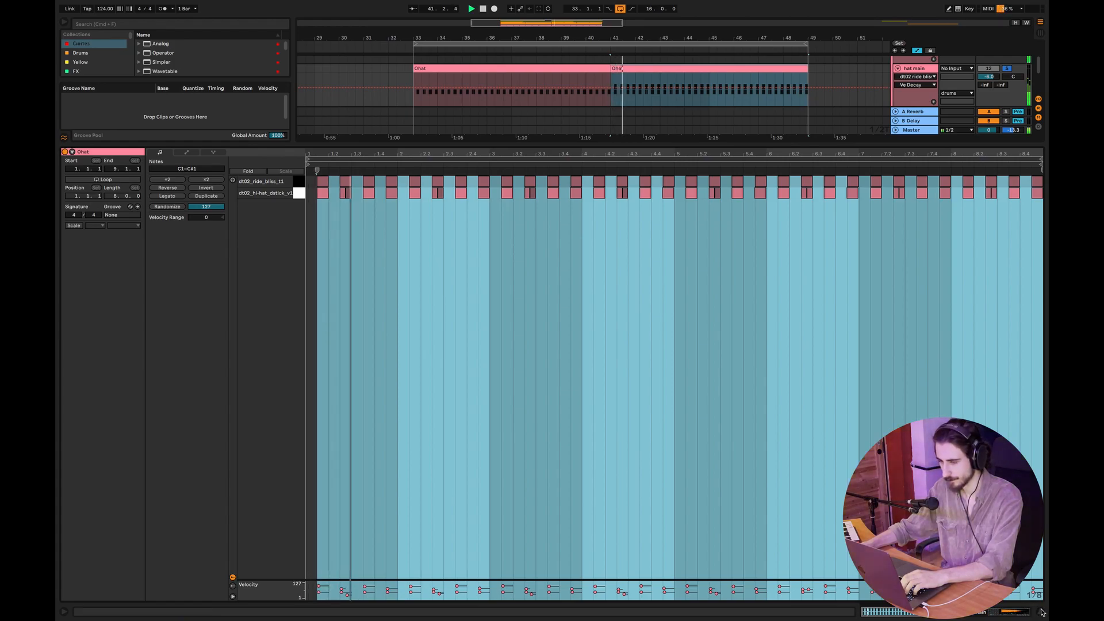
click(1042, 612)
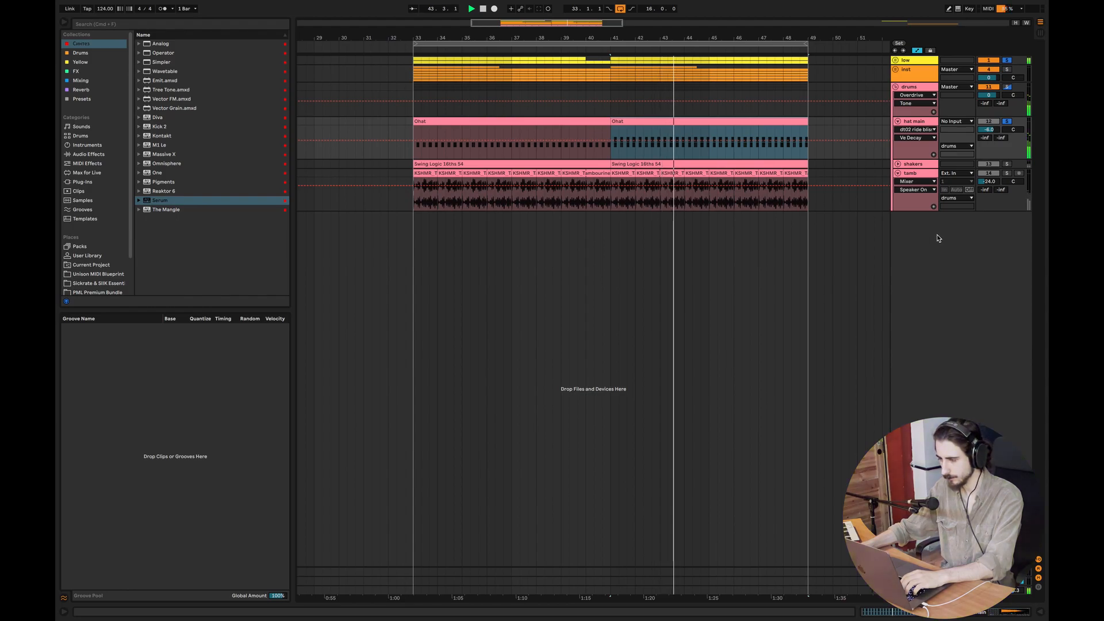
Fold the hat main track, stop playback and unfold the shakers track
click(898, 122)
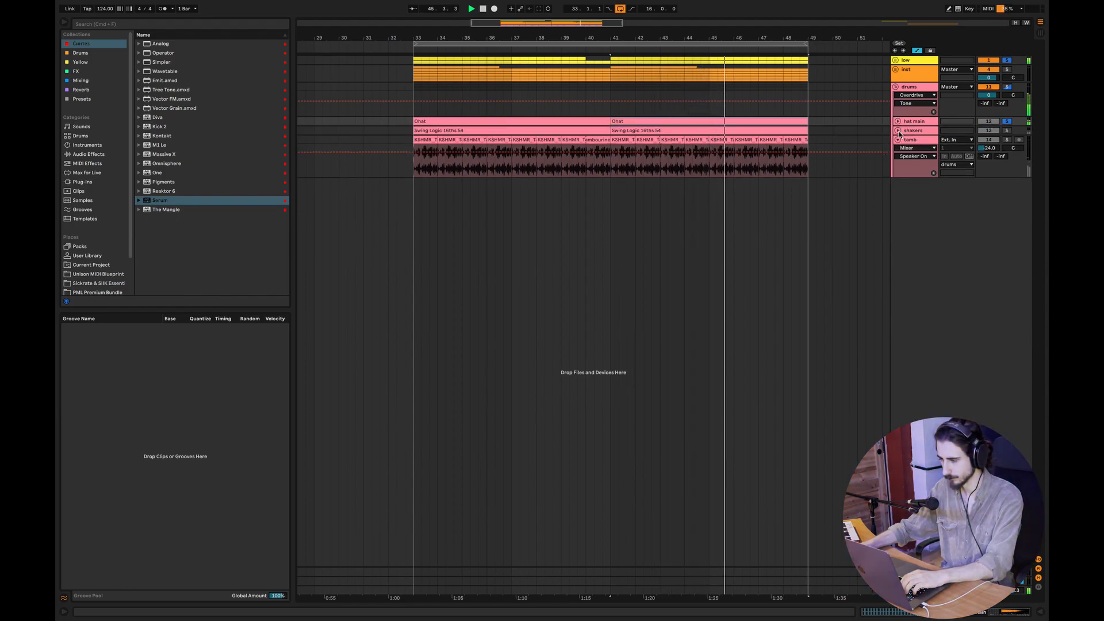
click(898, 121)
click(898, 122)
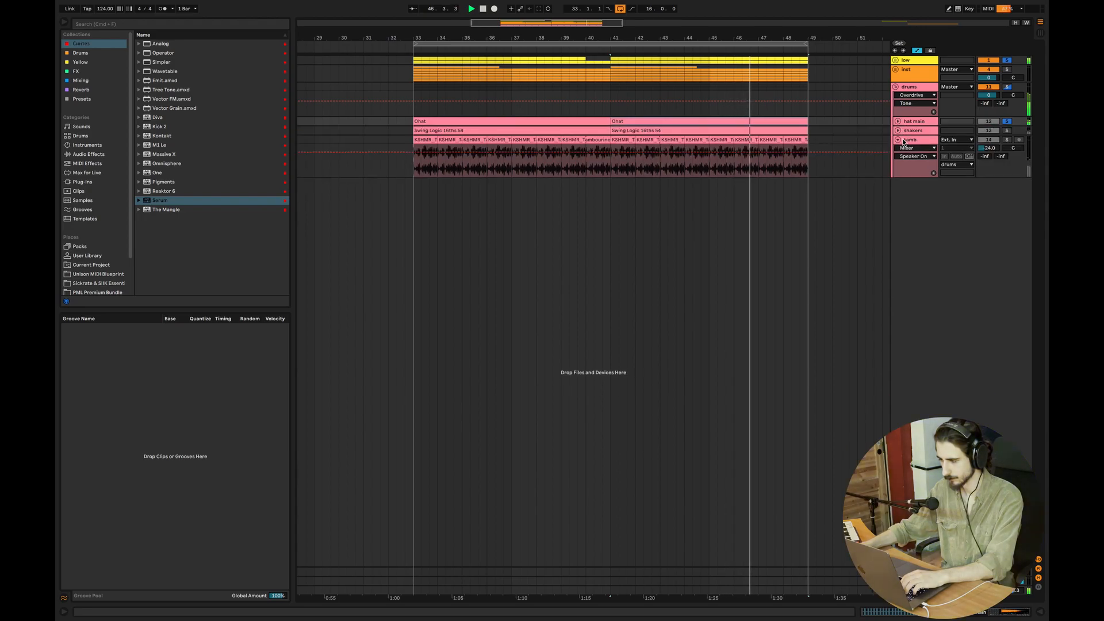
key(space)
click(898, 131)
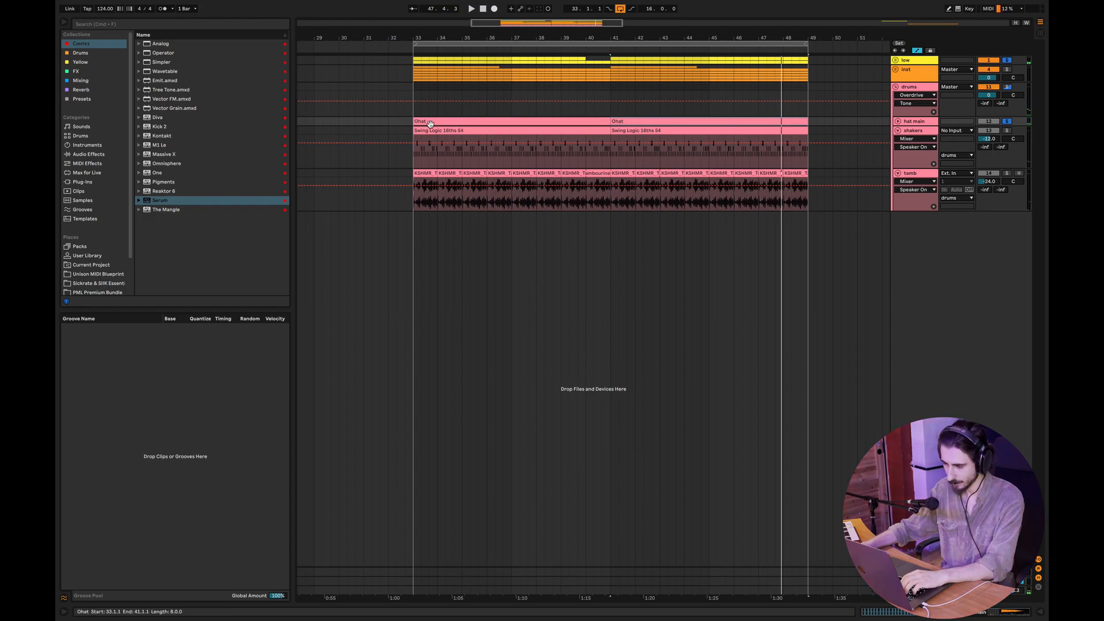
Open the first shakers clip, select all dt02_hi-hat_harsh-b_v1 notes, and play the track soloed from bar 33
double_click(437, 144)
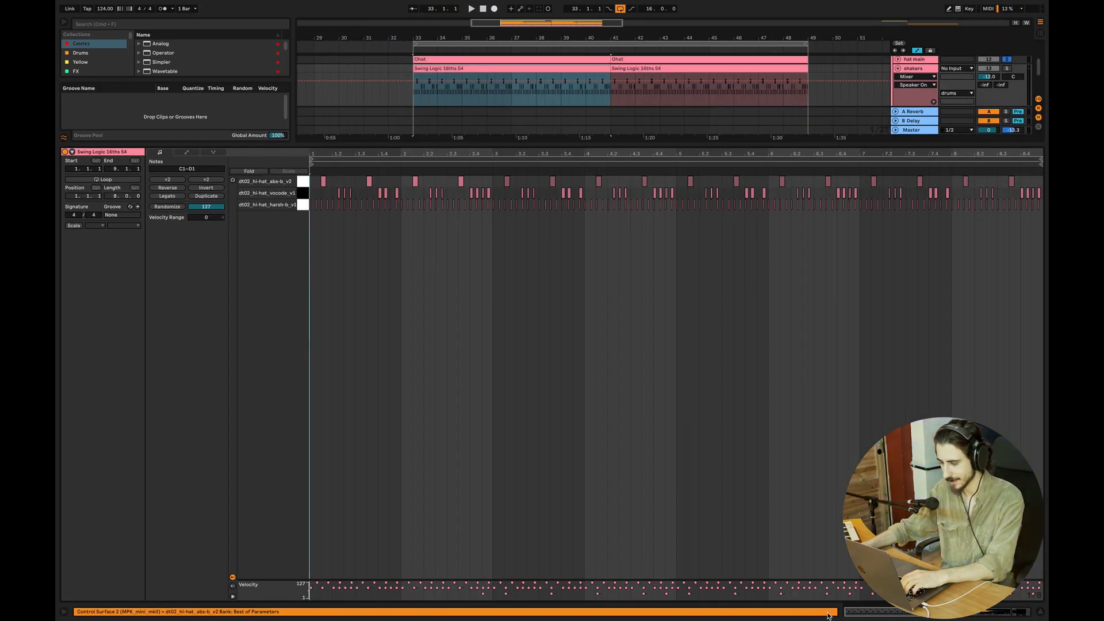
scroll(789, 541, up, 4)
scroll(789, 541, left, 5)
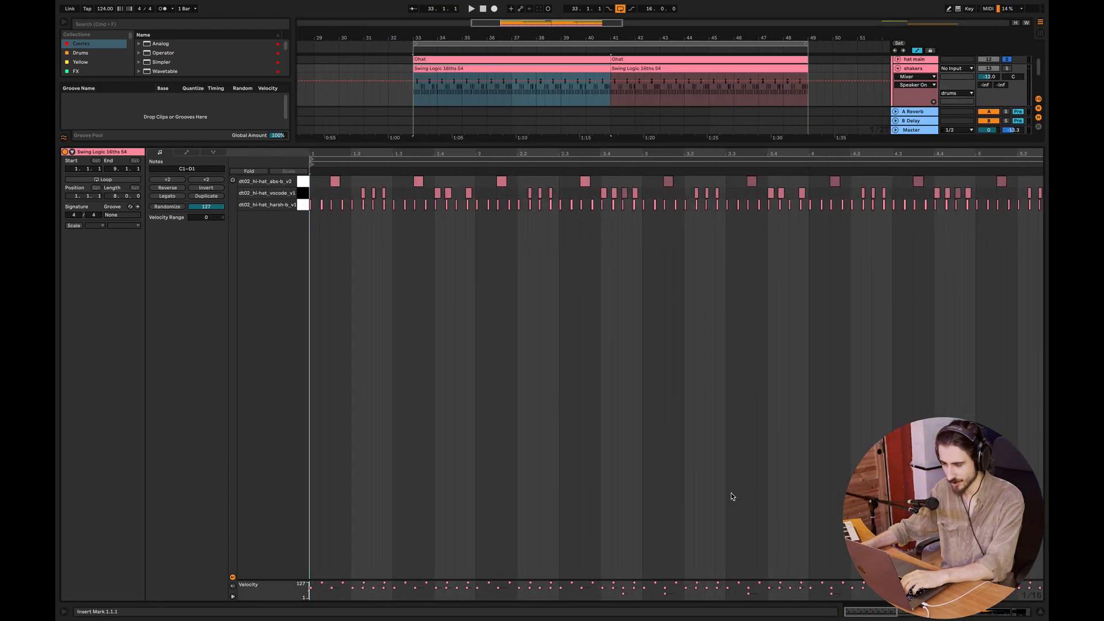
click(303, 205)
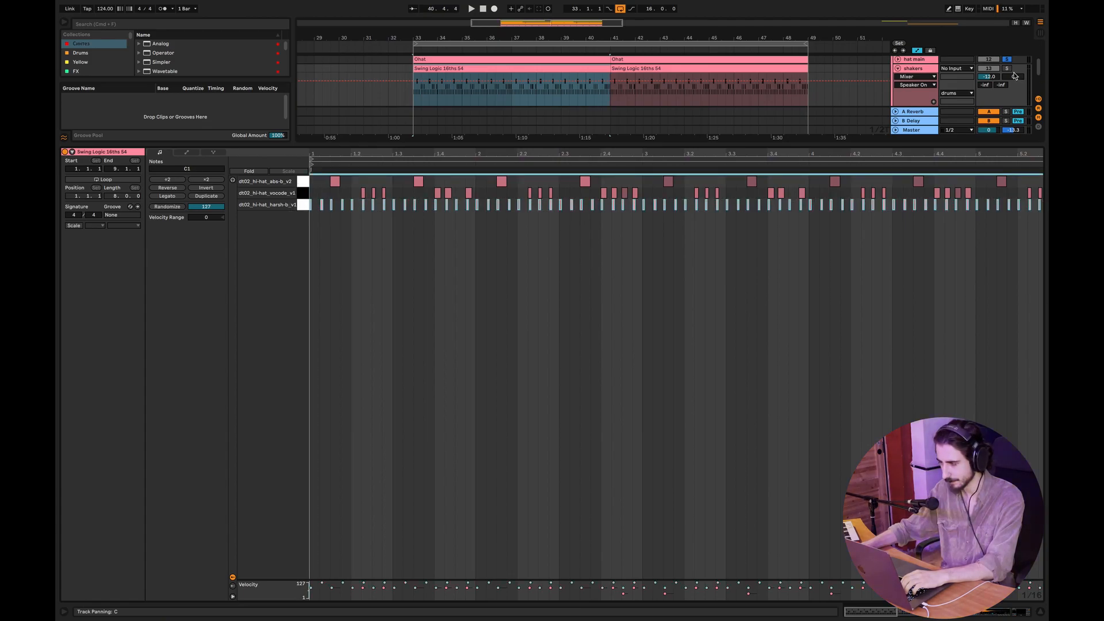
key(space)
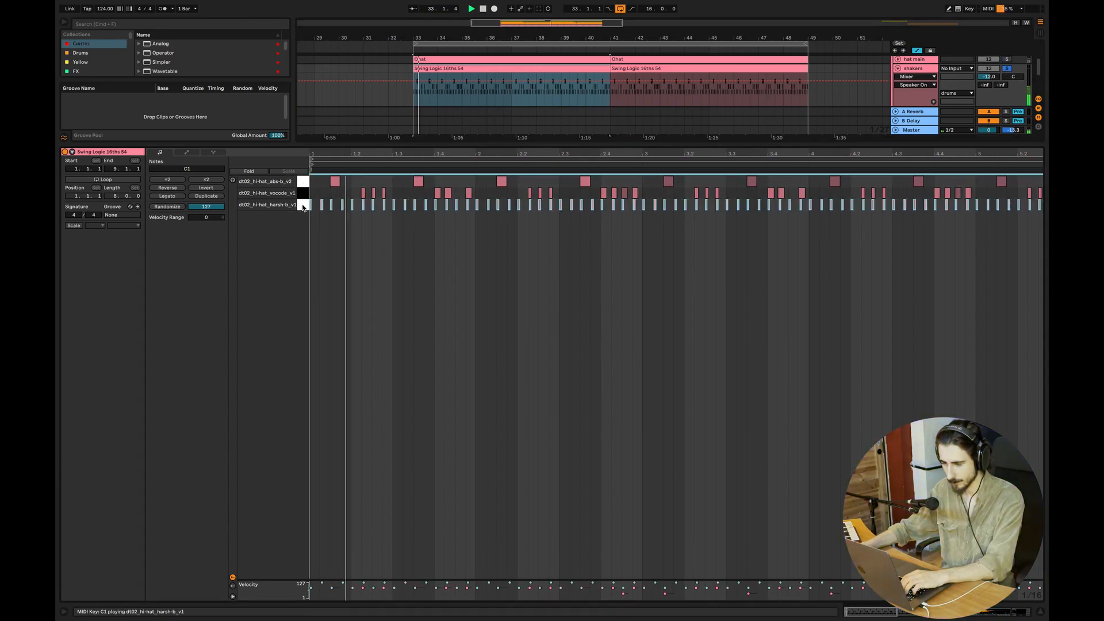
Audition the dt02_hi-hat_abs-b_v2 notes at 1.1.3 and 1.3.3, and replay the shaker pattern
click(336, 181)
key(space)
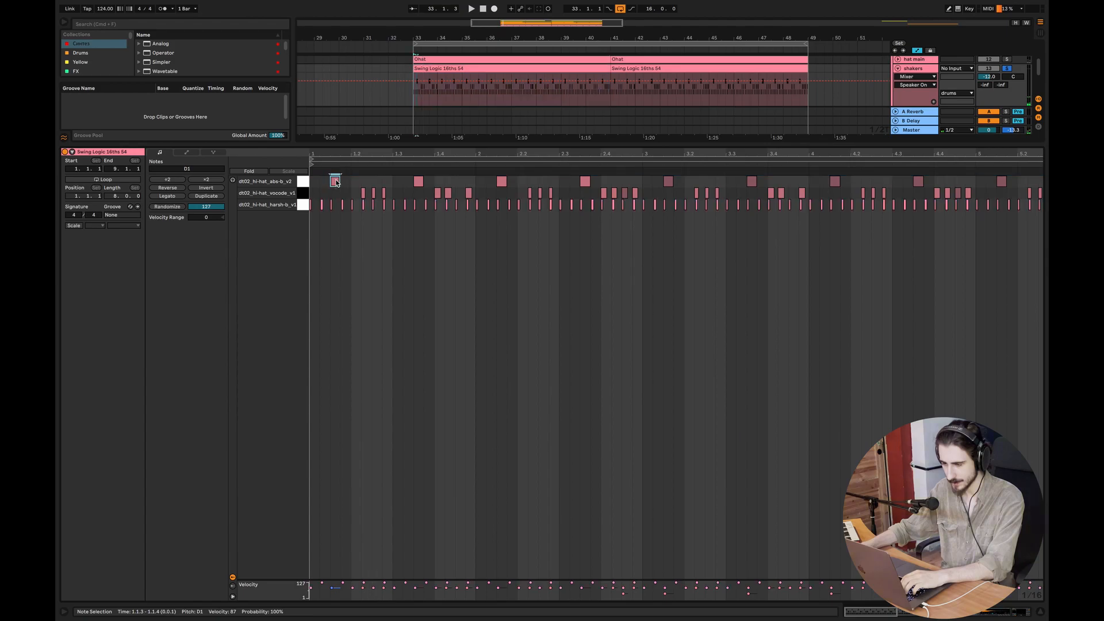
click(420, 184)
key(space)
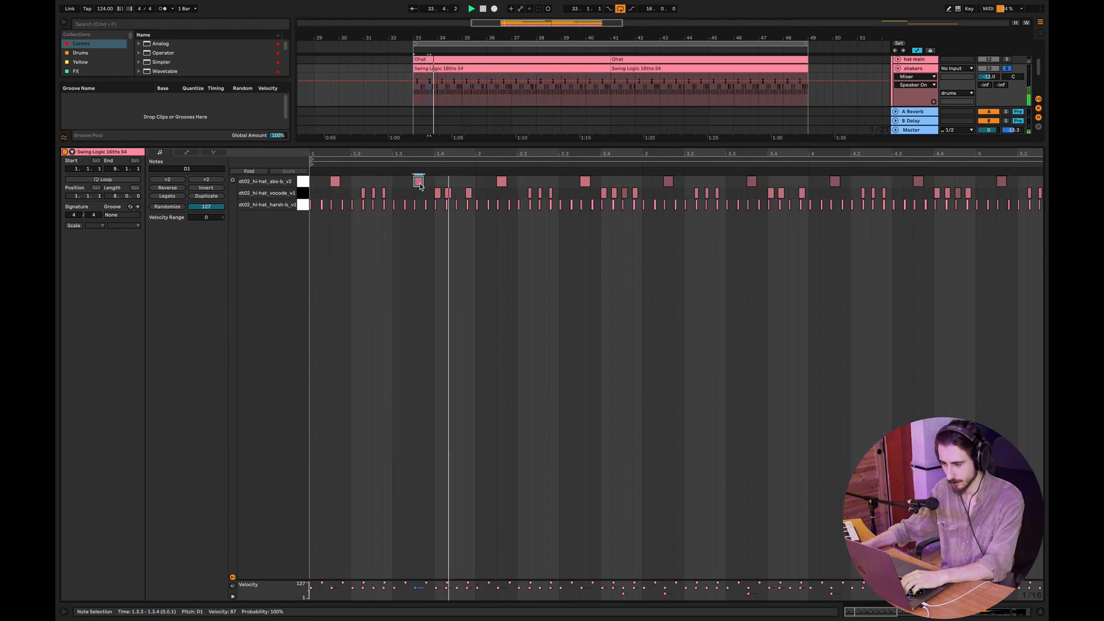
Audition single dt02_hi-hat_vocode_v1 and dt02_hi-hat_abs-b_v2 notes, and play the shakers clip with the dt02_hi-hat_harsh-b_v1 pad muted
click(373, 194)
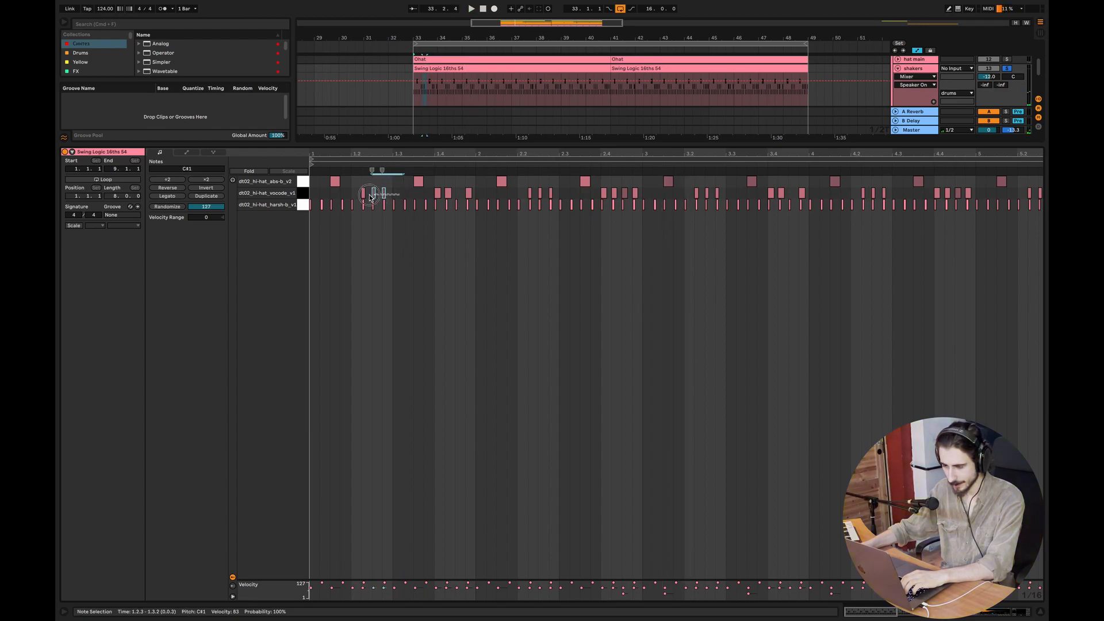
click(326, 183)
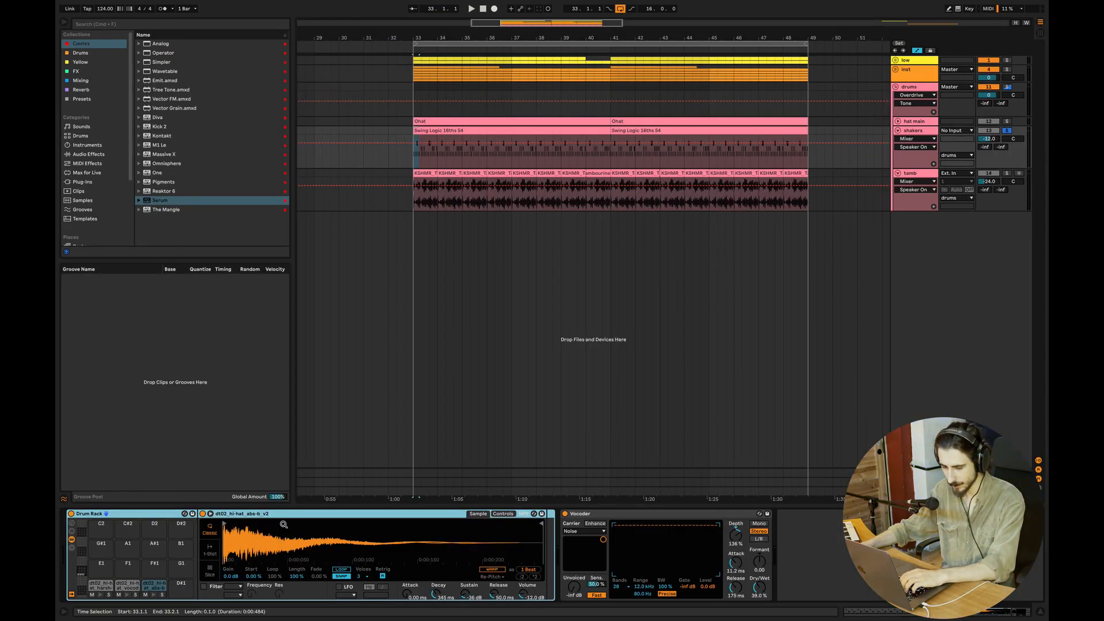
key(space)
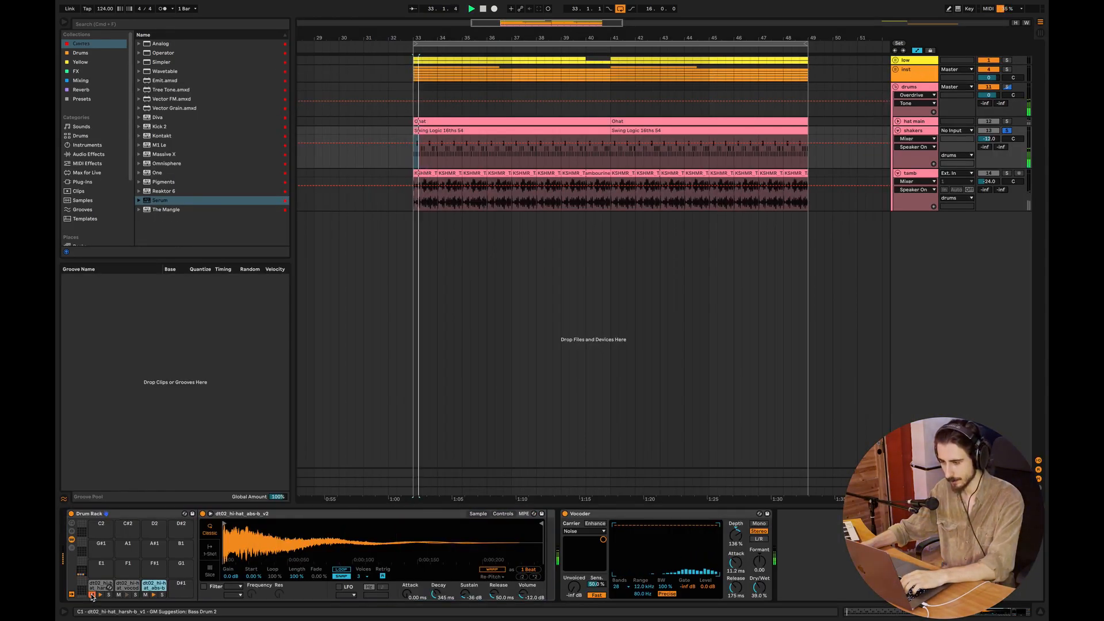
double_click(456, 132)
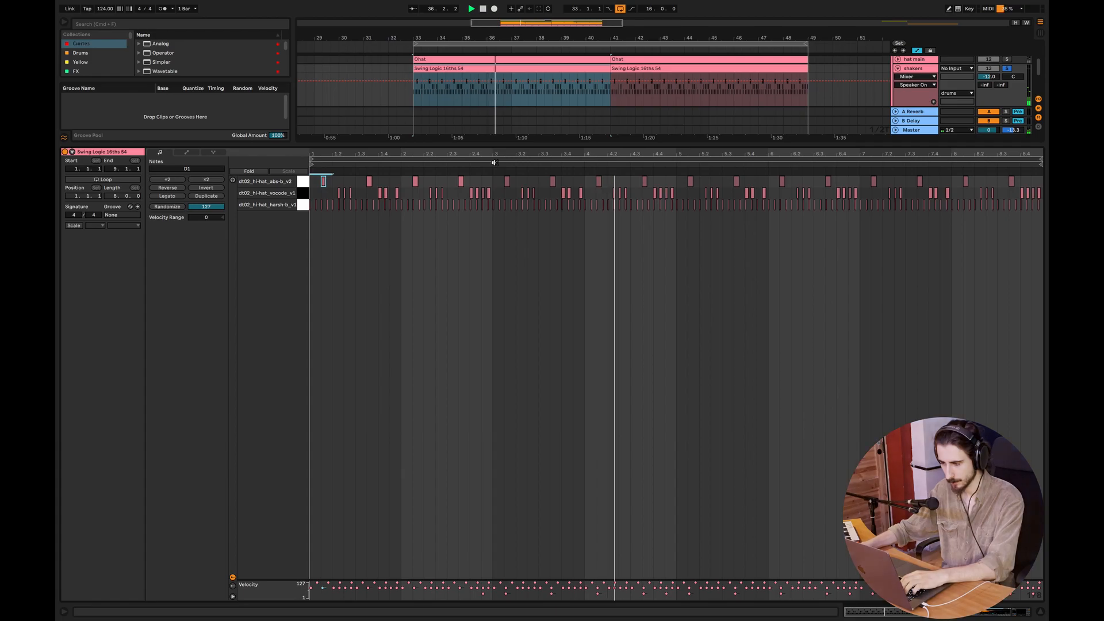
key(super+alt+l)
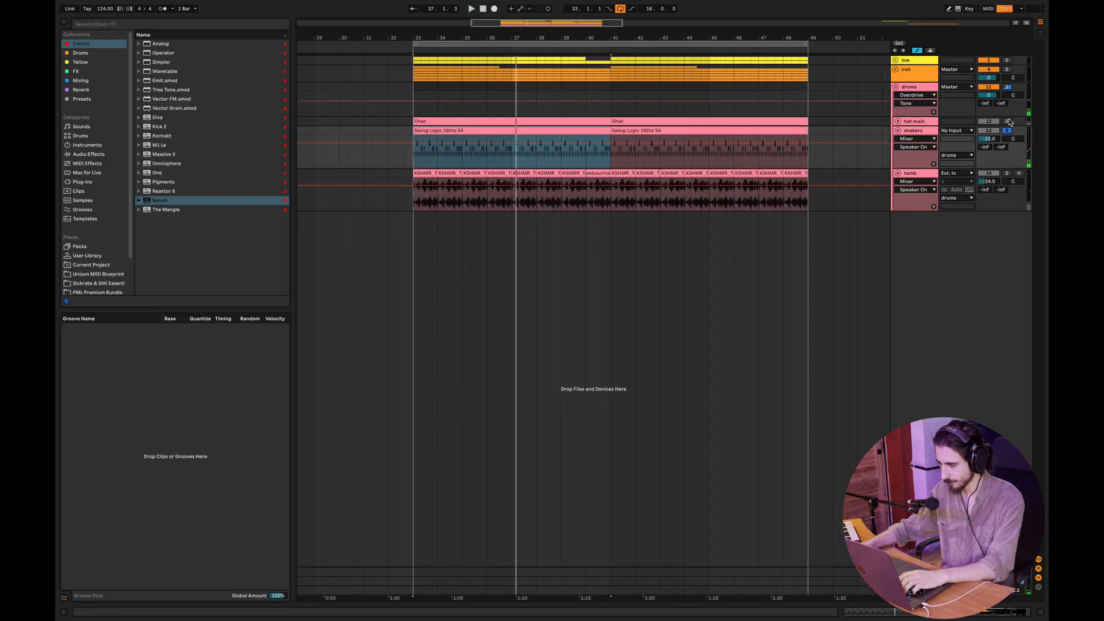
Solo hat main and low with the shakers, and compare playback from bar 33 without and with the dt02_hi-hat_harsh-b_v1 pad
key(space)
click(416, 160)
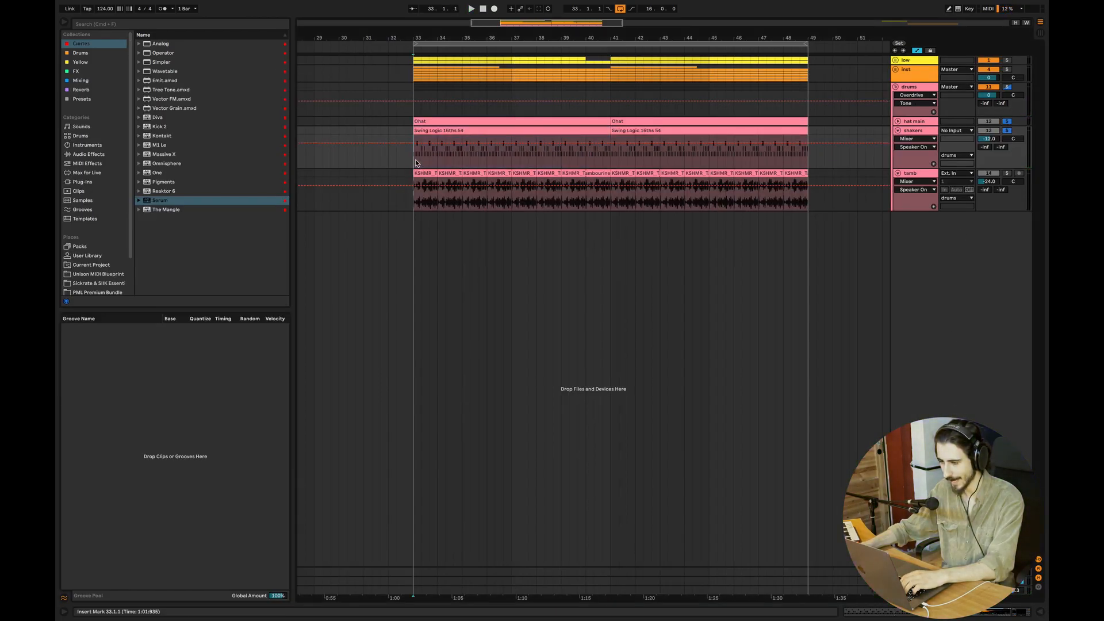
key(space)
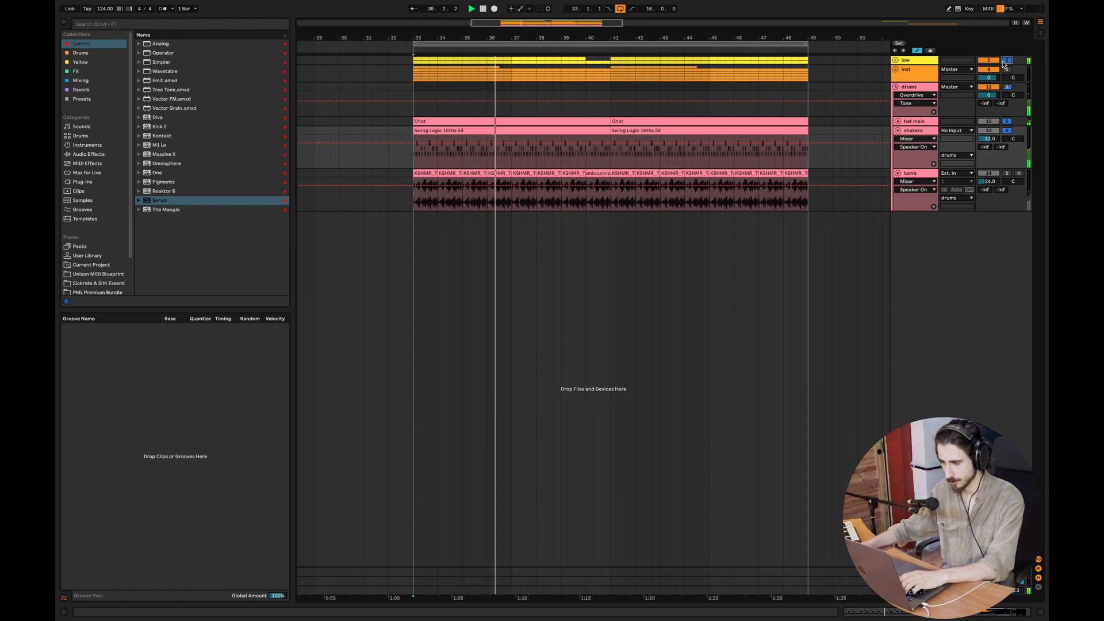
double_click(913, 131)
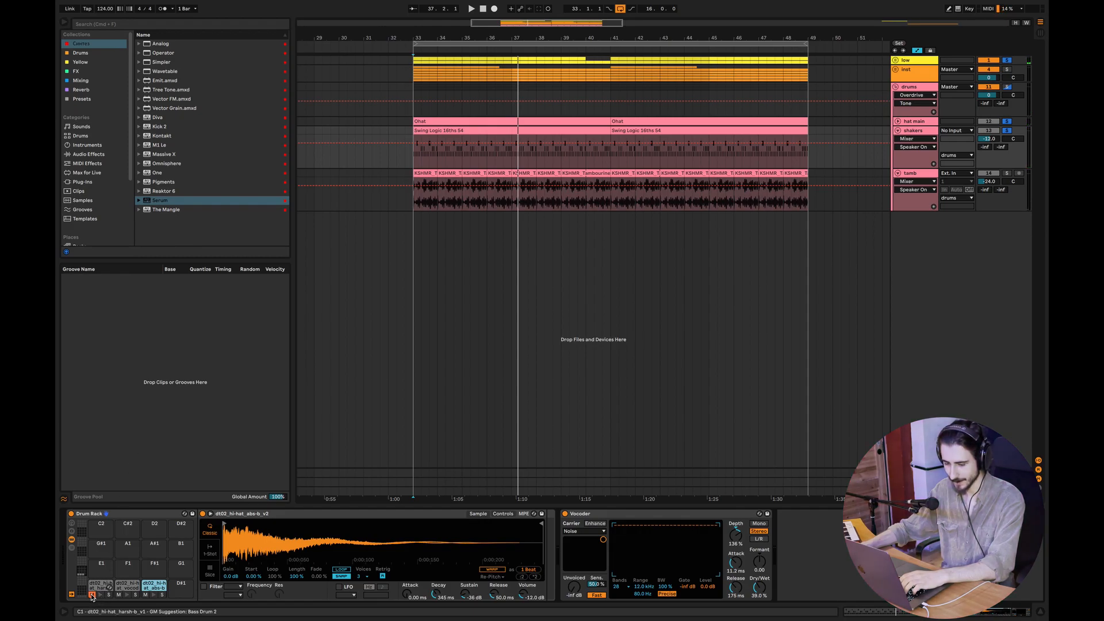
key(space)
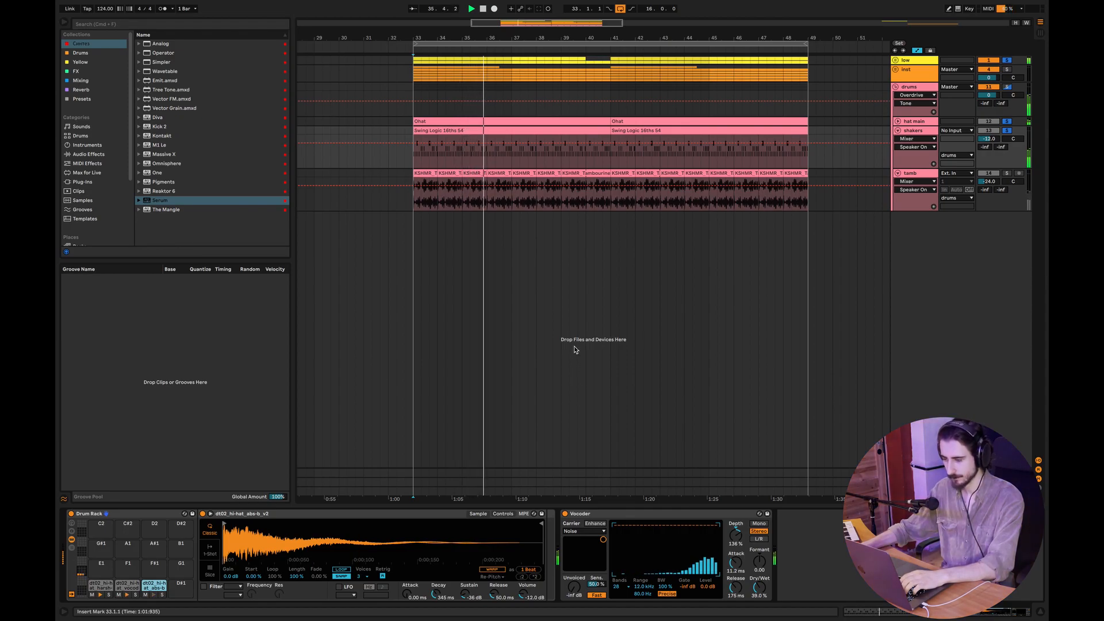
Mute the dt02_hi-hat_vocode_v1 and dt02_hi-hat_abs-b_v2 pads, play from bar 33, and unmute both for a replay
click(482, 124)
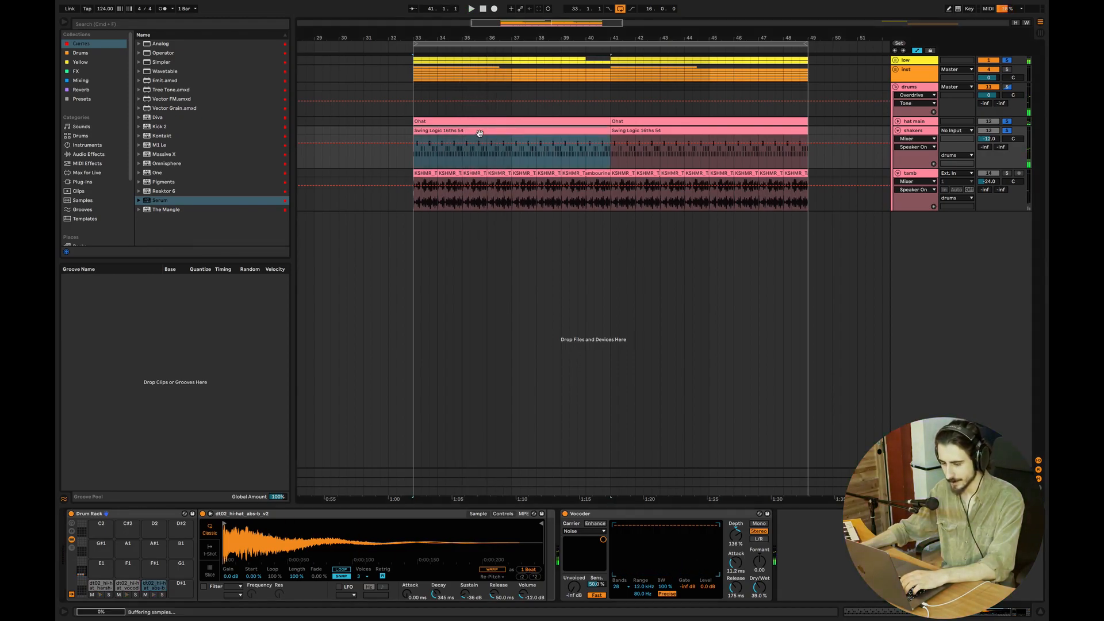
click(146, 595)
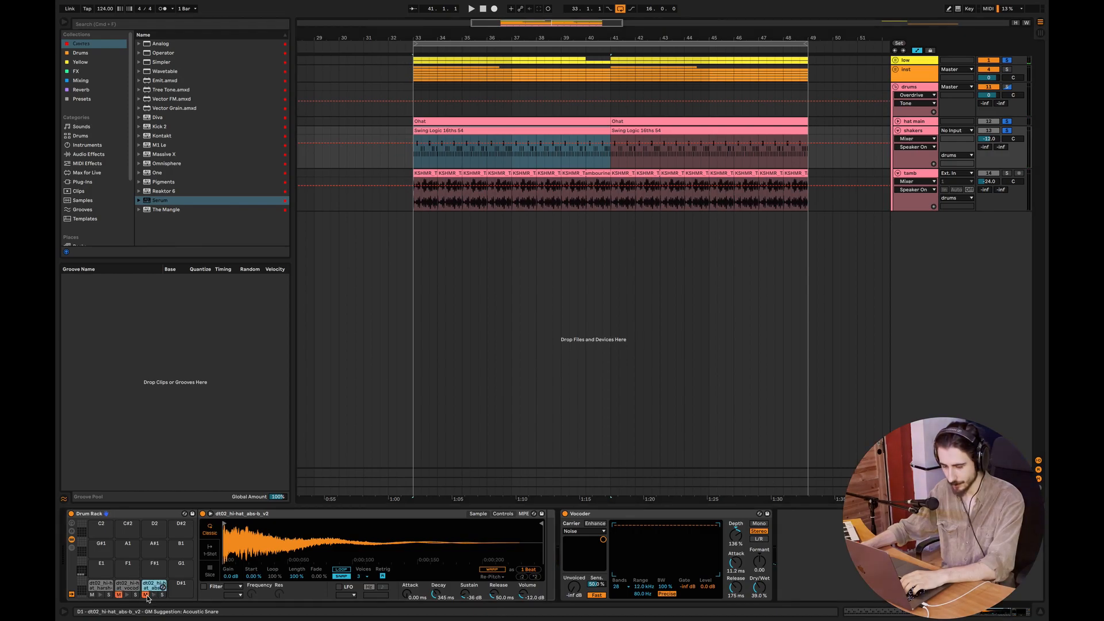
click(410, 164)
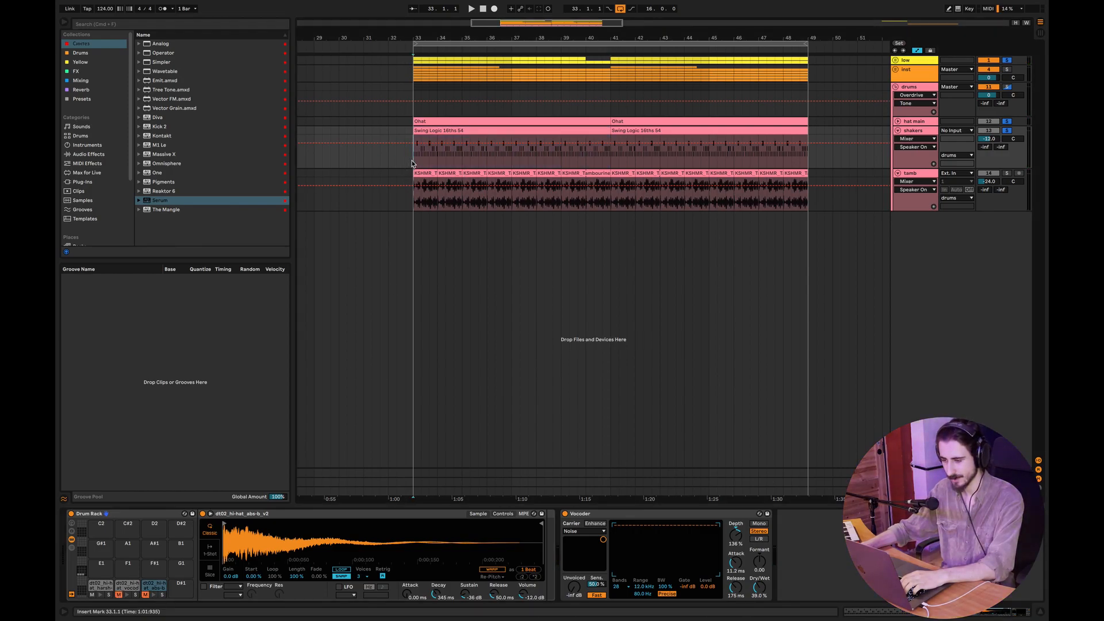
key(space)
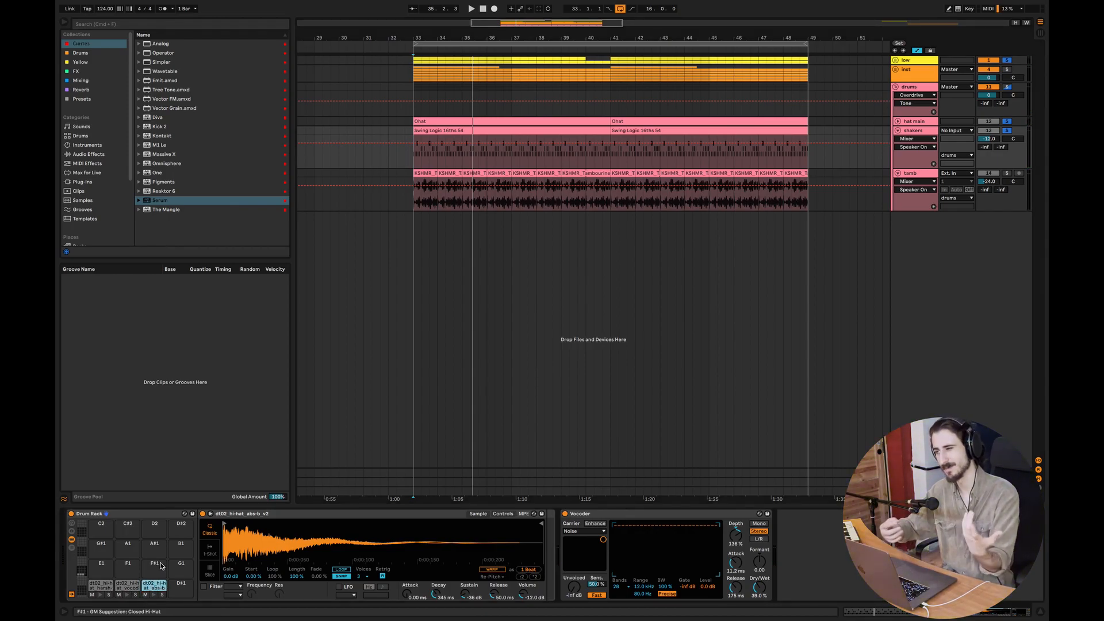
key(space)
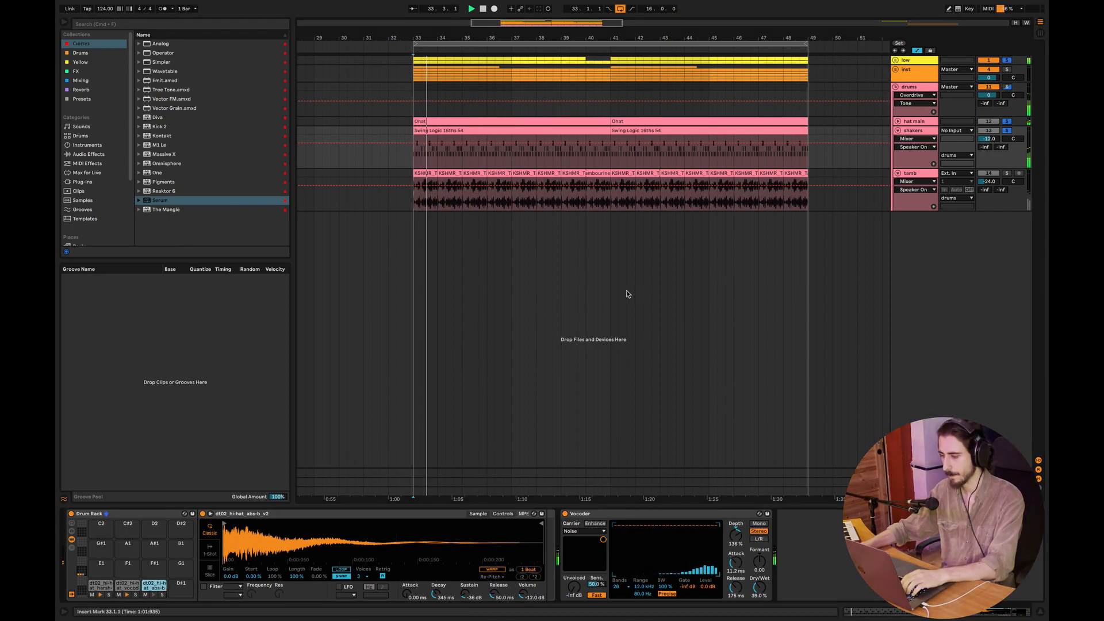
Solo the tamb track, unsolo it, and play the tambourine with the other drums and low while inst is muted
click(1007, 174)
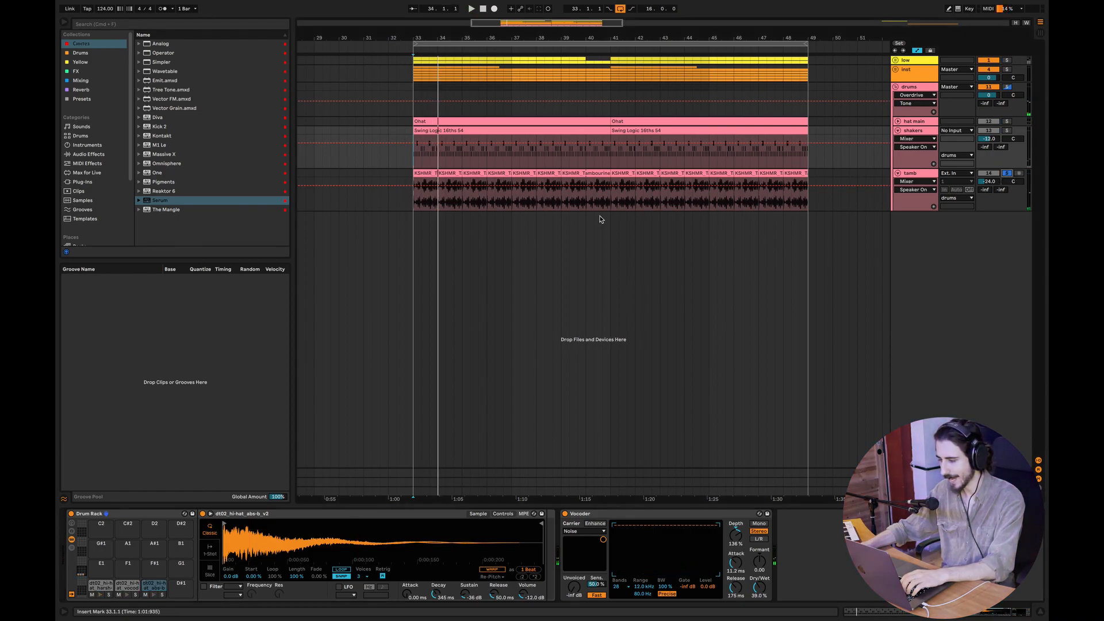
drag(432, 184, 423, 210)
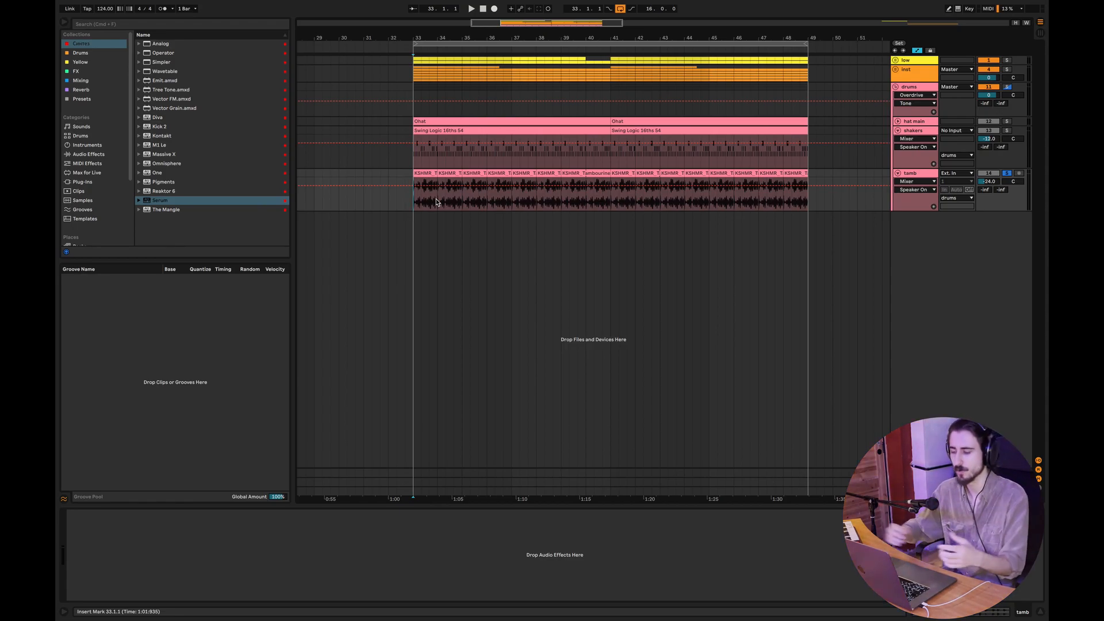
click(1007, 173)
click(989, 71)
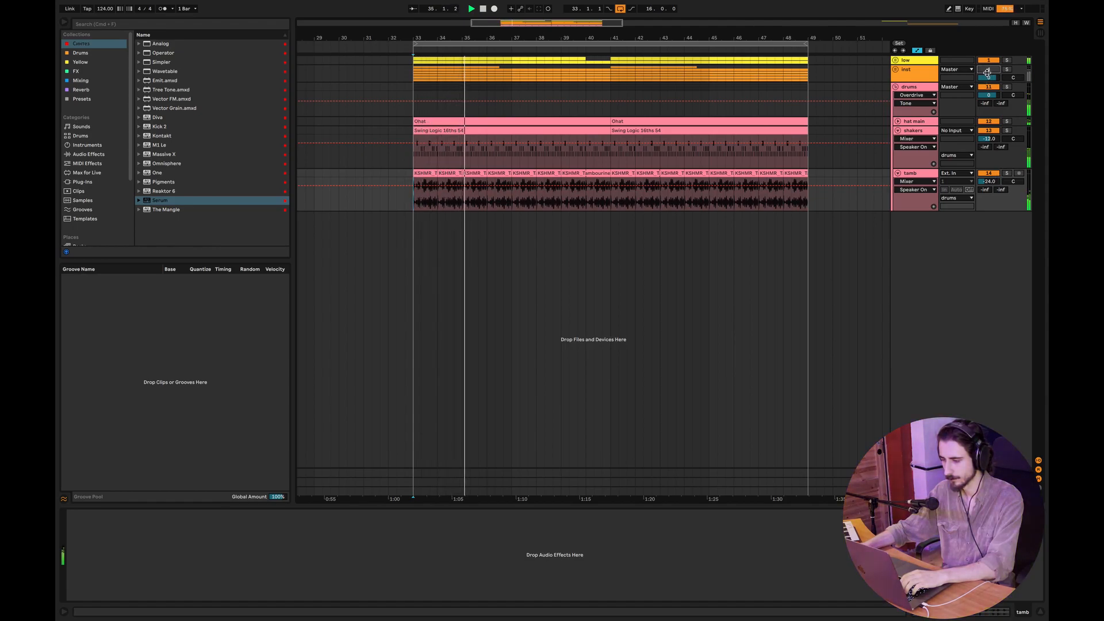
Select the shakers track and compare its soloed playback from bar 33 with the Vocoder bypassed and enabled
click(920, 174)
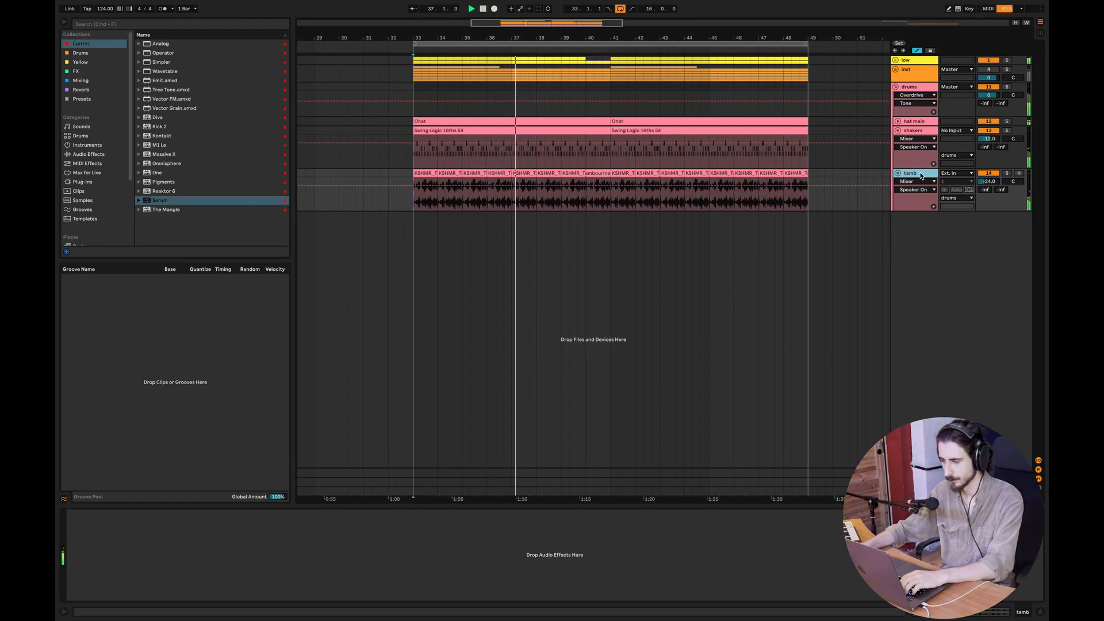
click(921, 131)
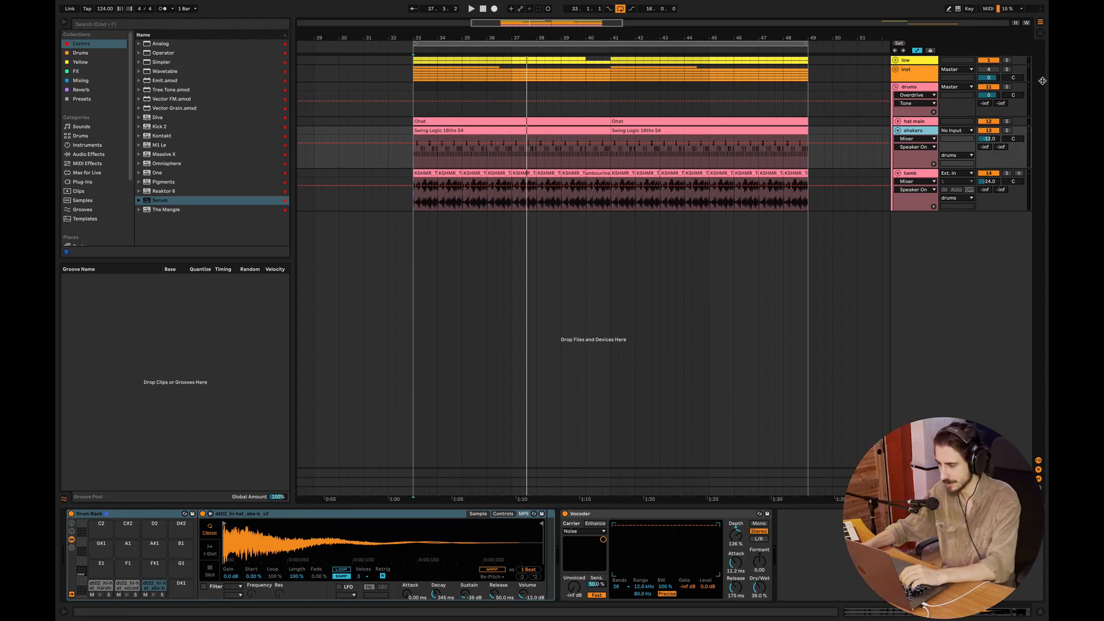
click(565, 515)
key(space)
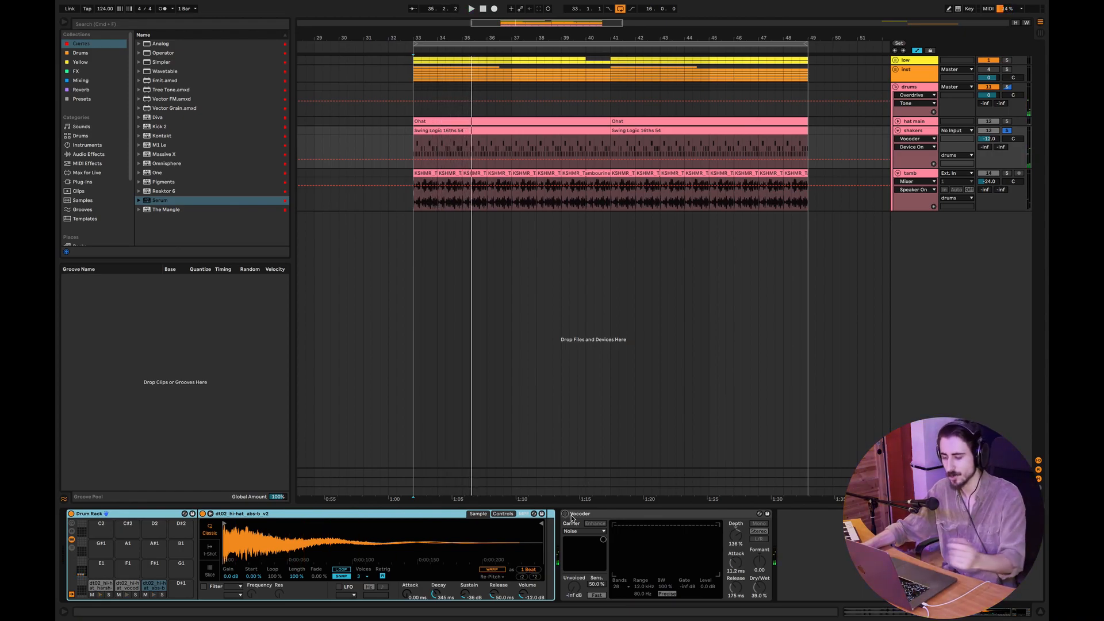
click(566, 515)
key(space)
key(space)
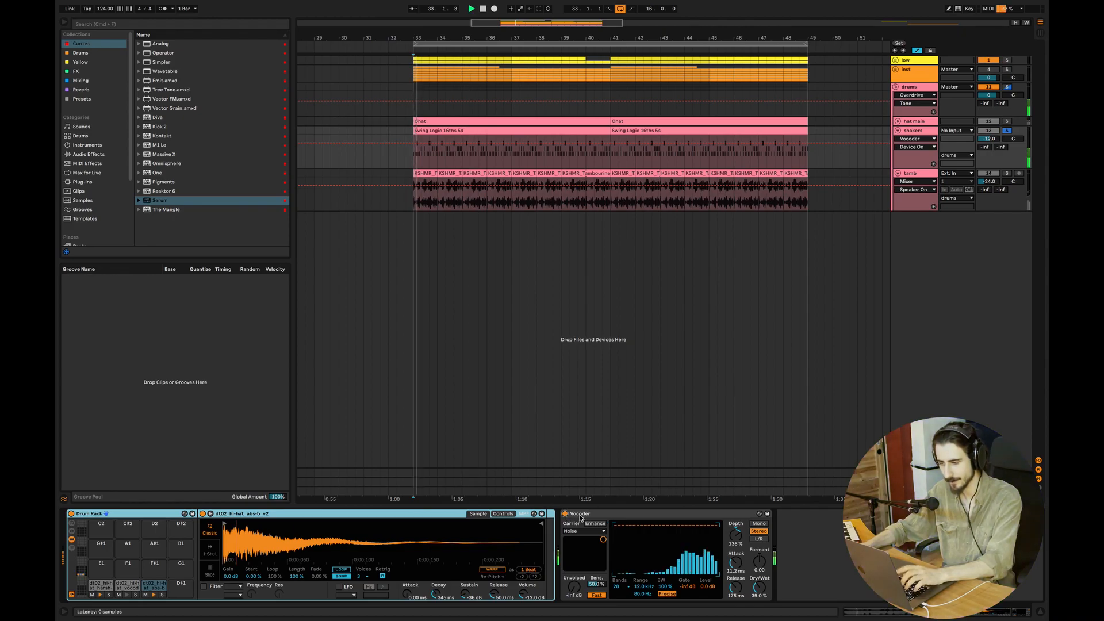
Set the shakers Vocoder's Dry/Wet to 38.5% and replay the soloed shakers from bar 33
mouse_move(759, 587)
mouse_down()
mouse_move(760, 576)
mouse_move(759, 586)
mouse_up()
key(space)
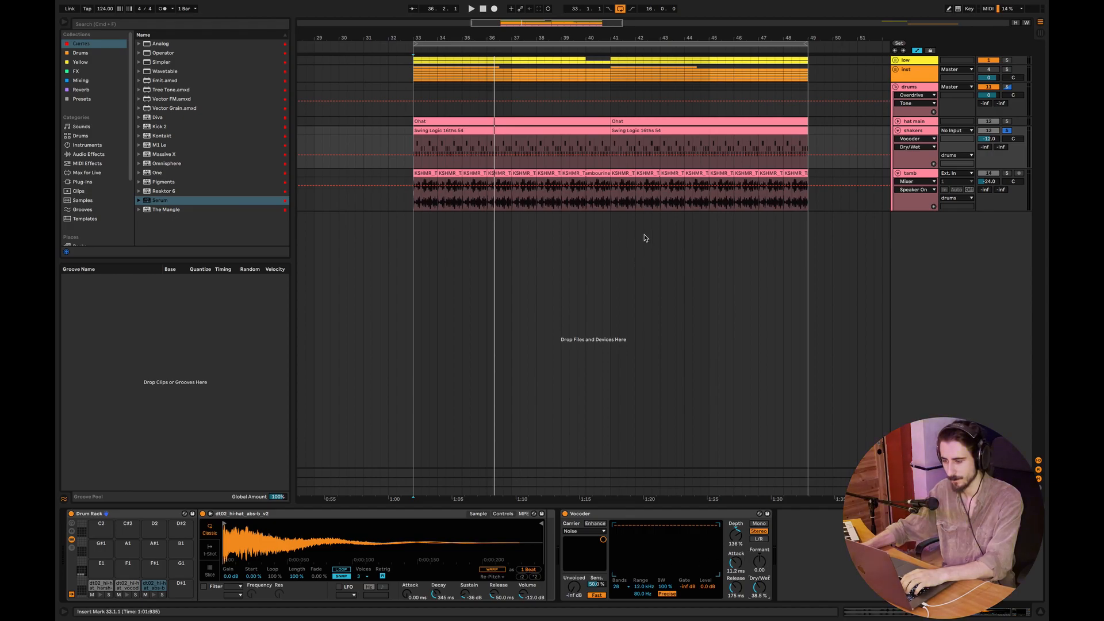
key(space)
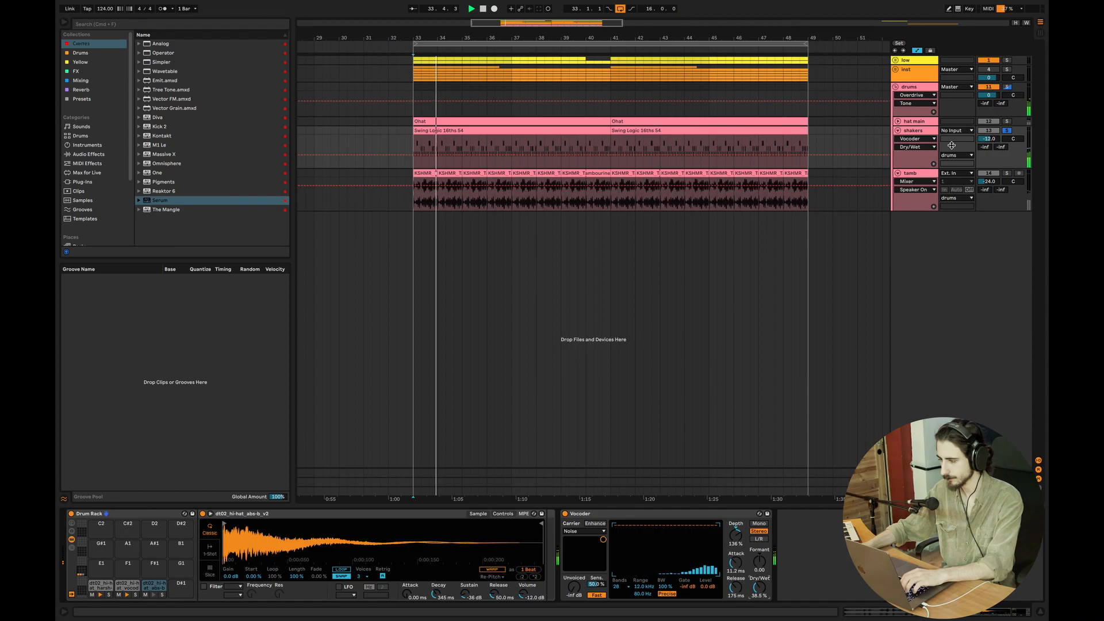
Fold the shakers track, stop playback, and fold the drums group
click(898, 132)
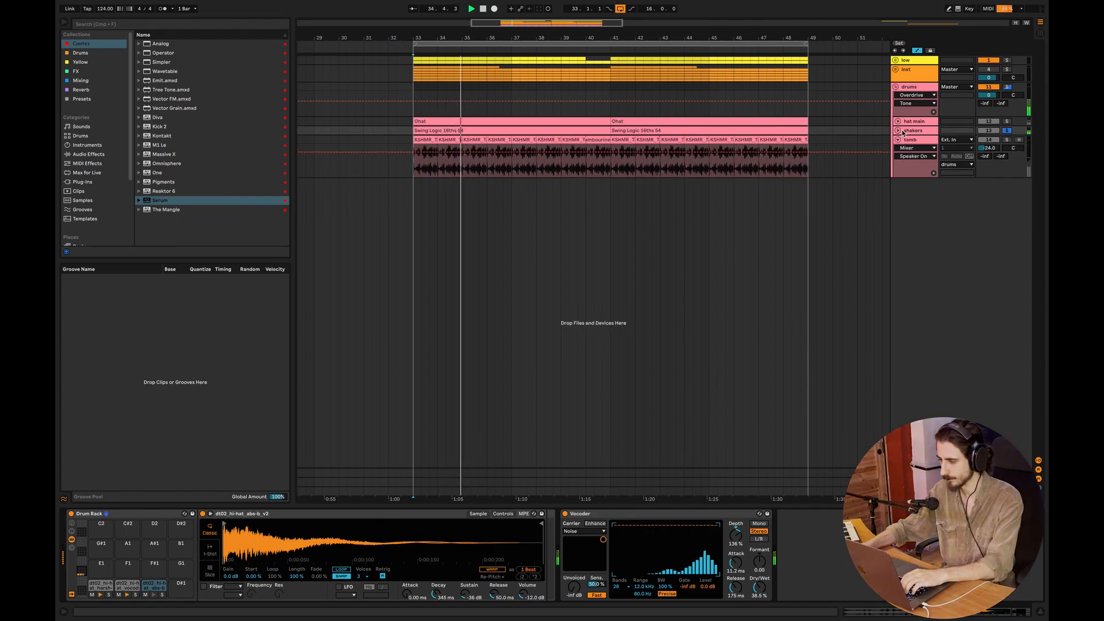
key(space)
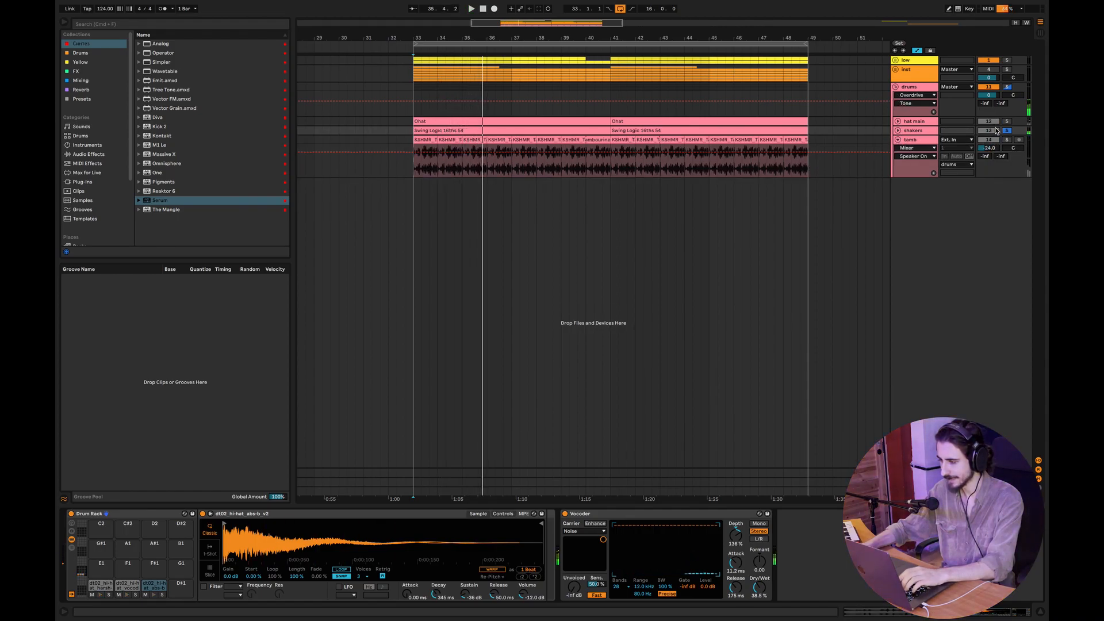
click(896, 87)
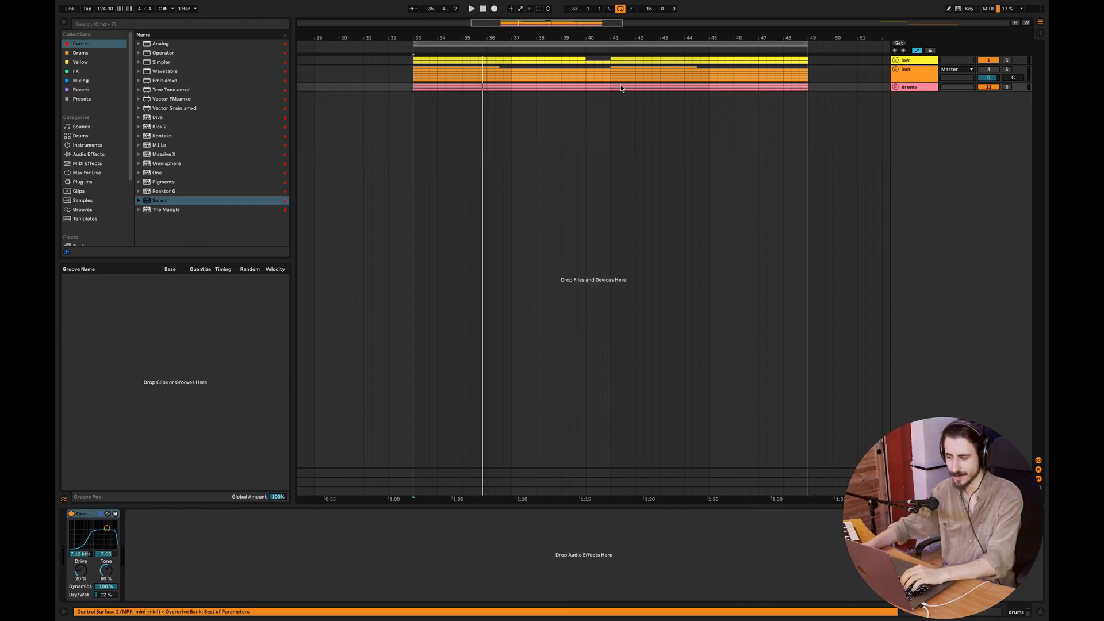
Play the full arrangement from bar 33 and set the drums group's Overdrive to 38% Drive and 64% Tone
click(414, 104)
key(space)
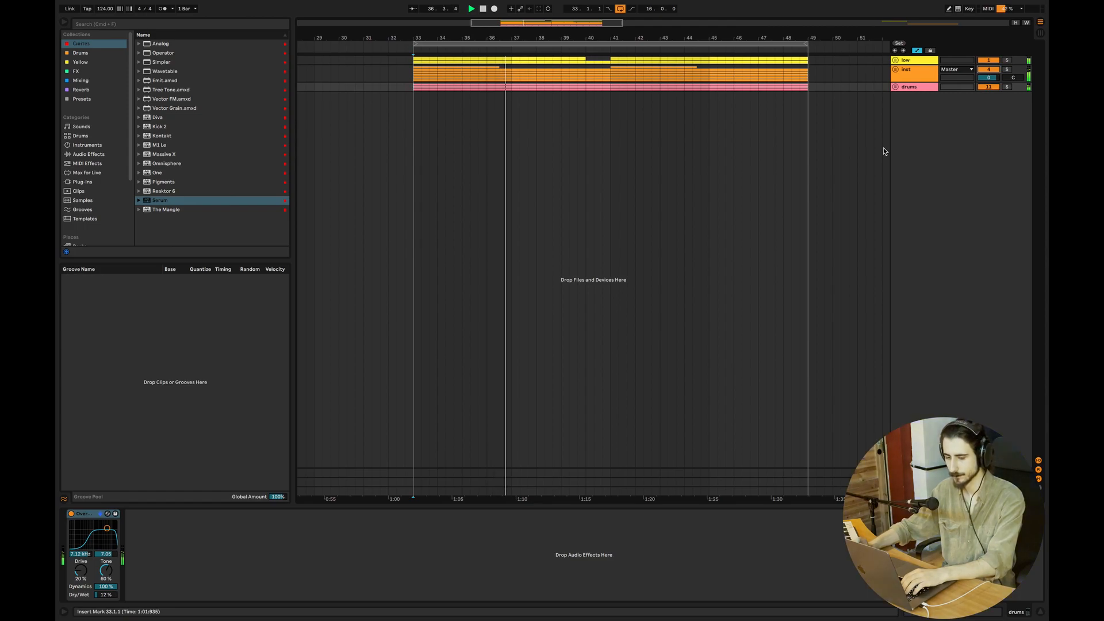
drag(80, 571, 106, 562)
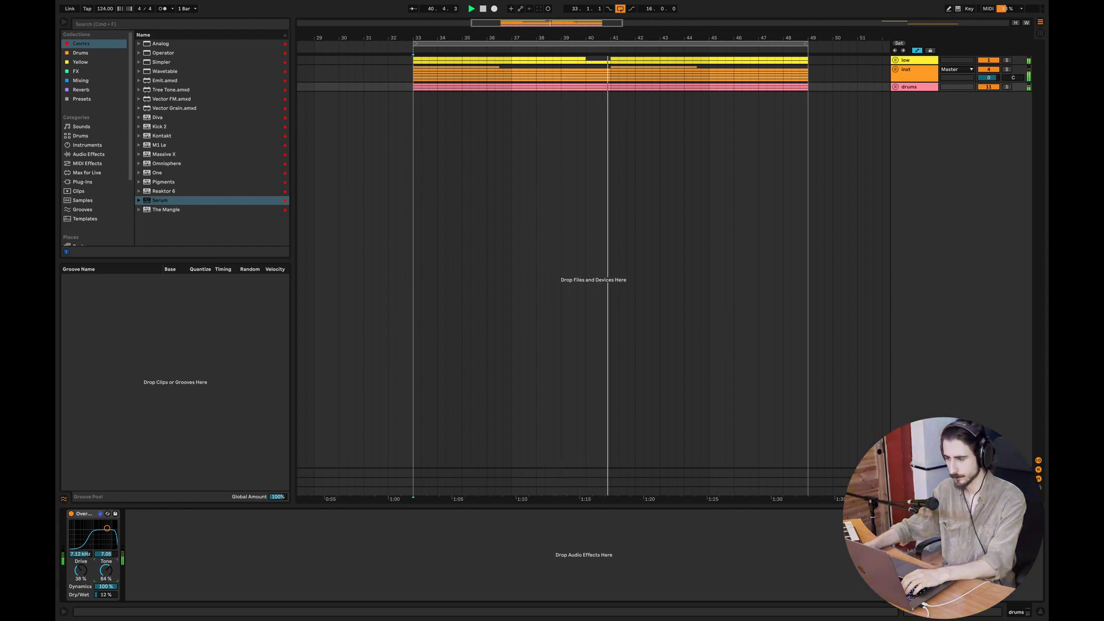